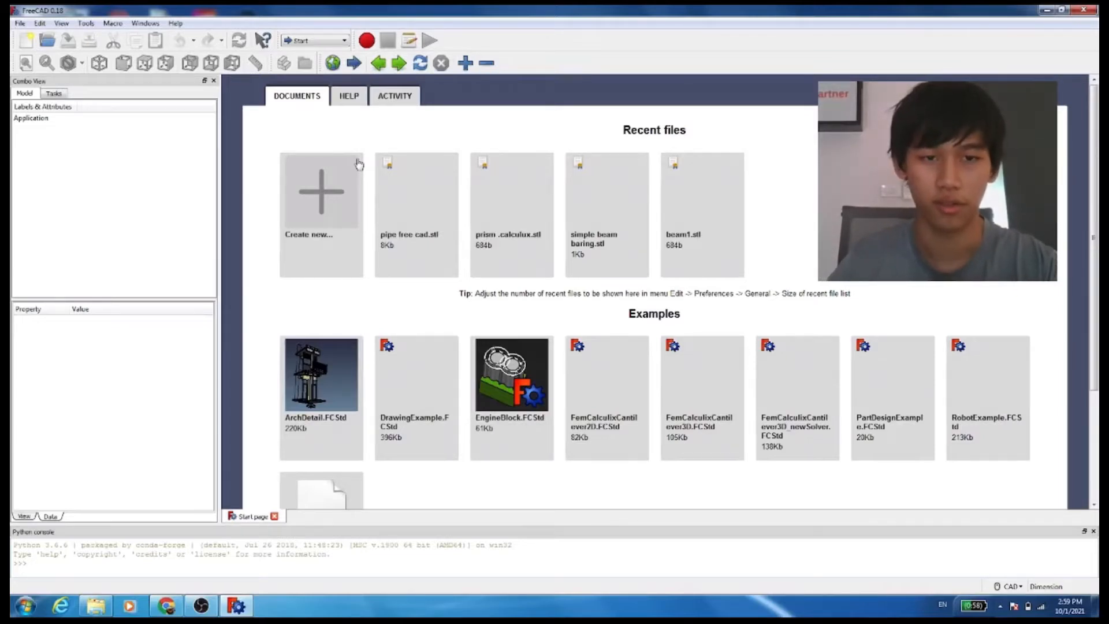
Create a new document and switch to the Part Design workbench
left_click(323, 198)
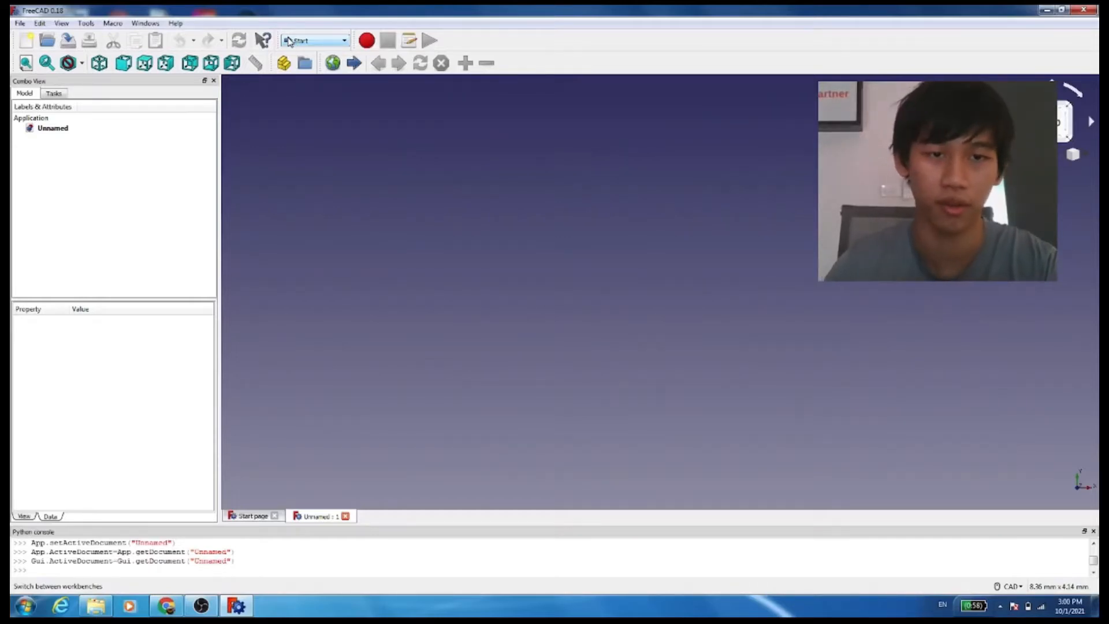
left_click(288, 41)
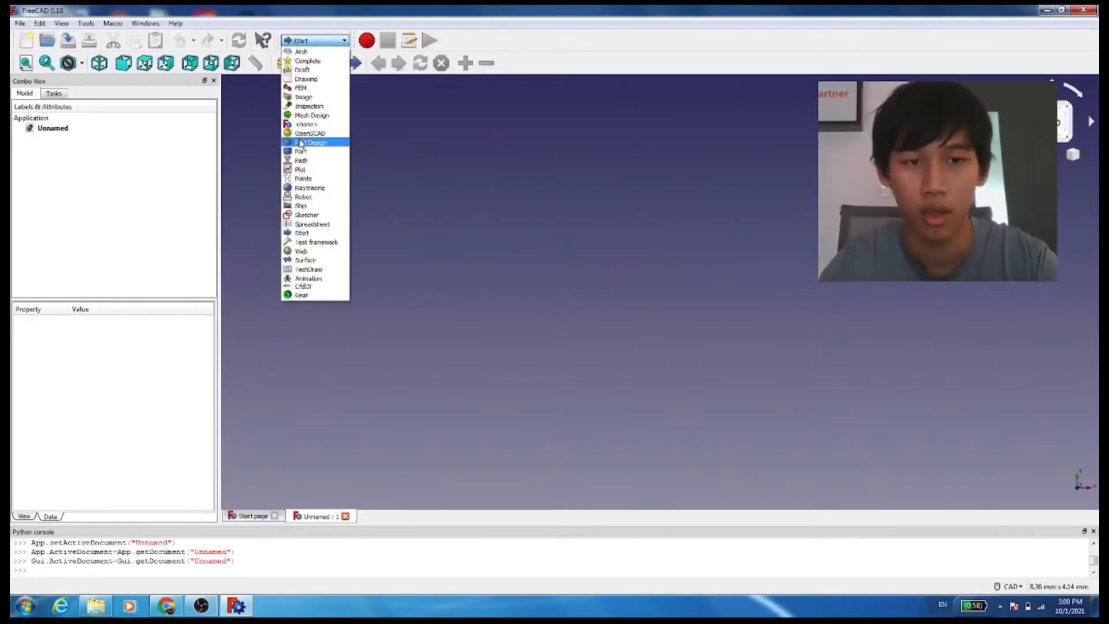
left_click(300, 144)
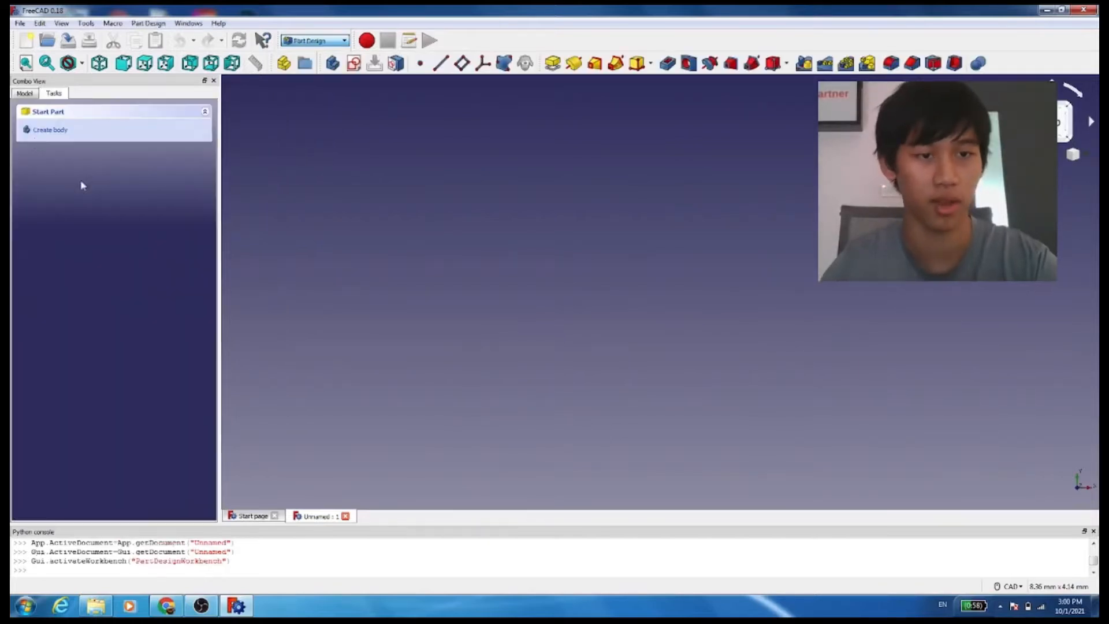
Create a body and a new sketch on the YZ plane
left_click(58, 136)
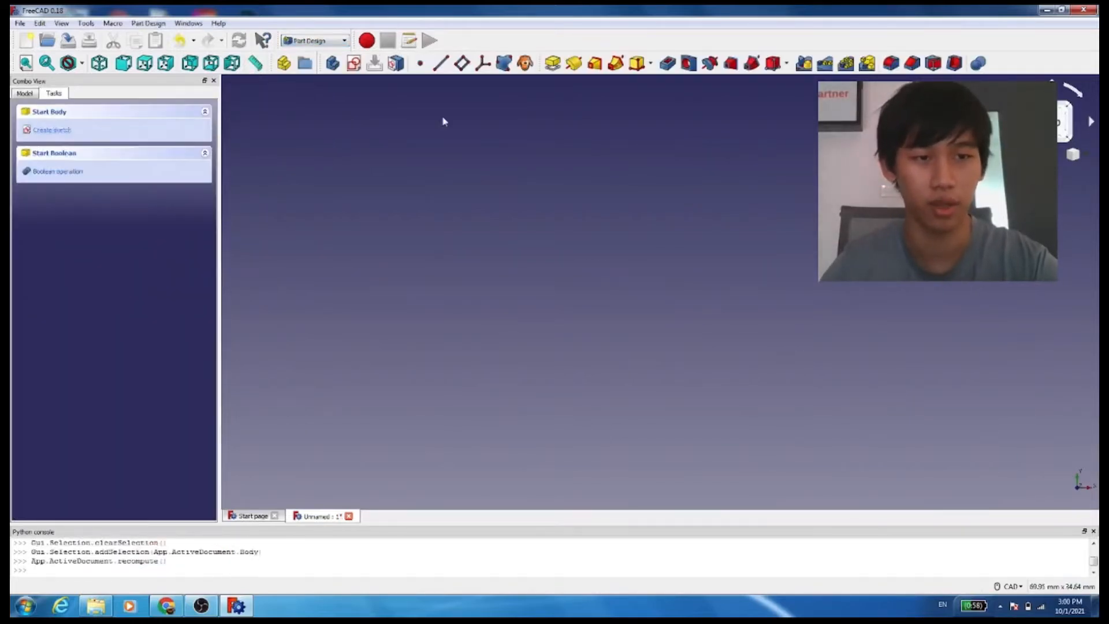
left_click(52, 131)
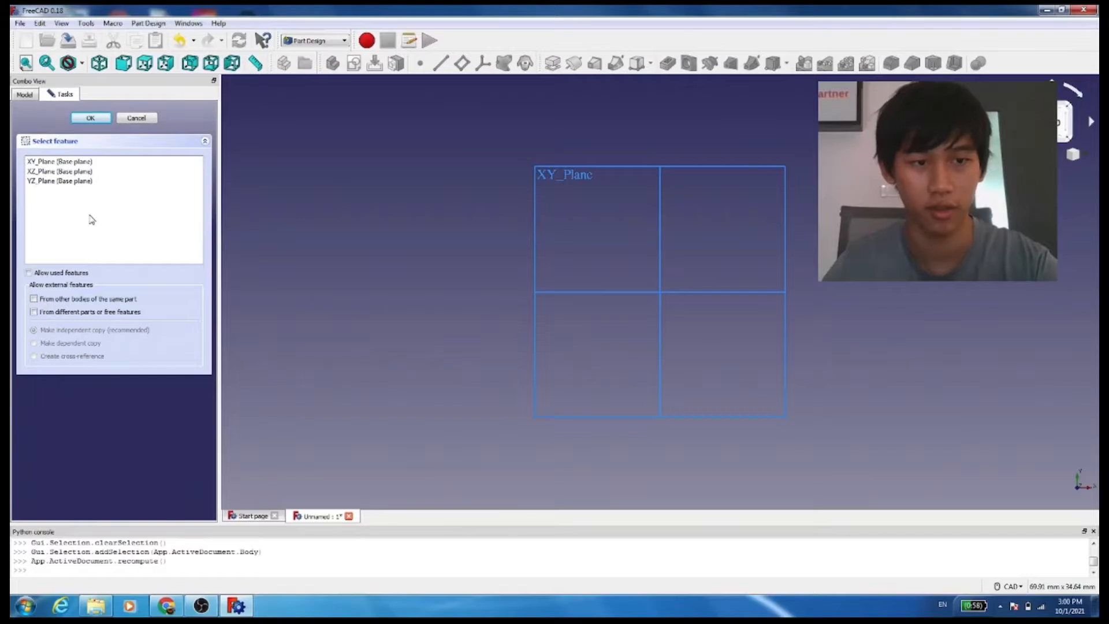
left_click(62, 181)
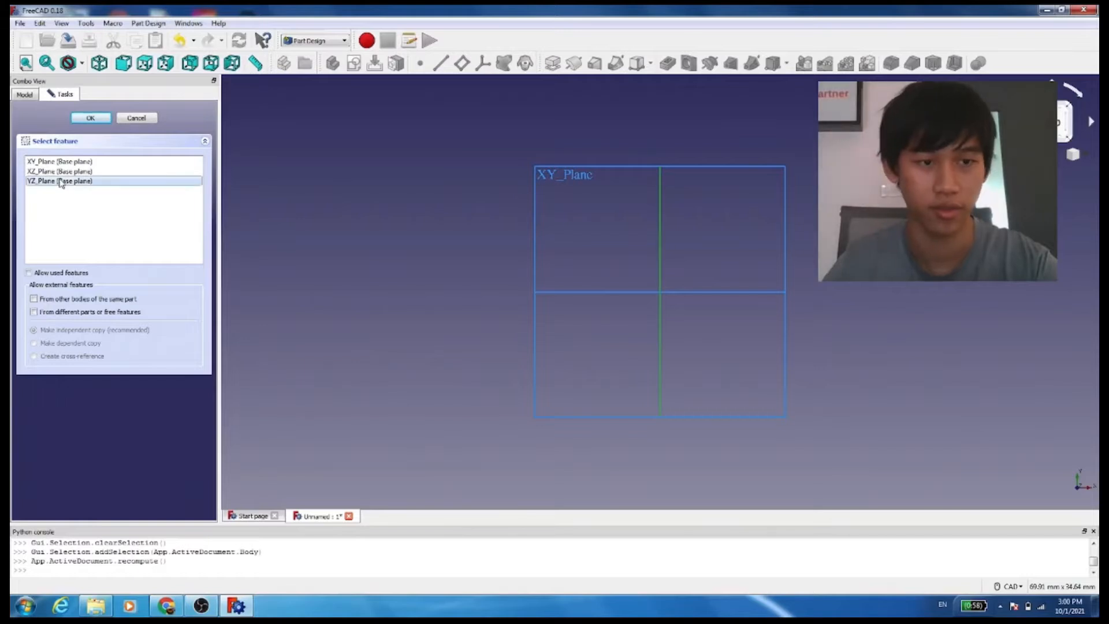
left_click(90, 118)
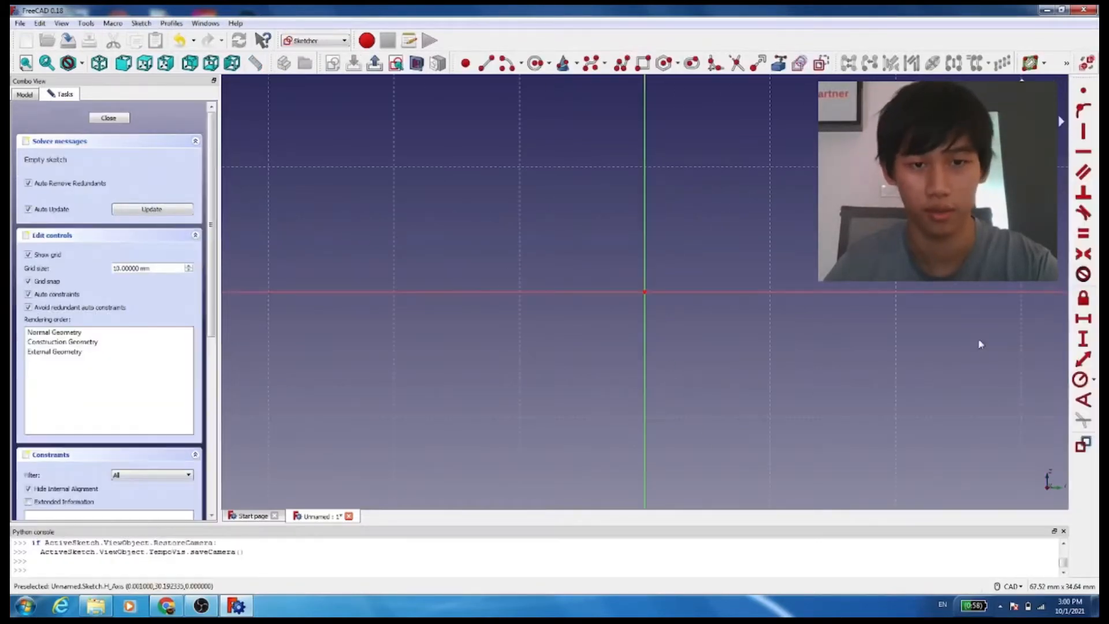
Try to sketch a vertical and a horizontal line with the polyline tool, then undo the sketch
scroll(555, 240, "down", 8)
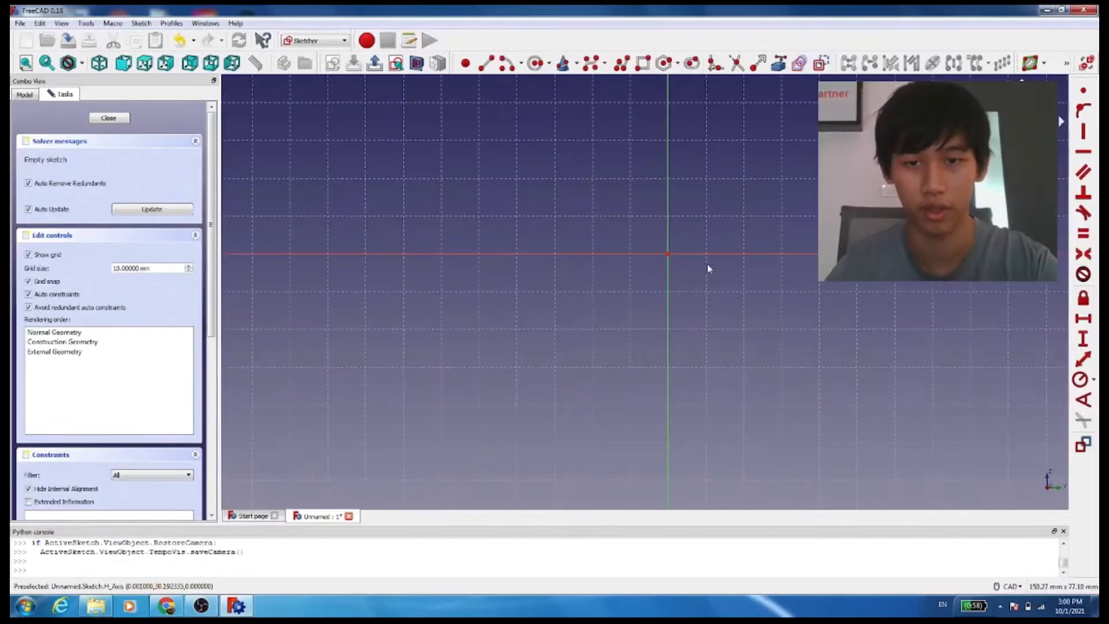
scroll(797, 253, "up", 2)
scroll(613, 254, "up", 4)
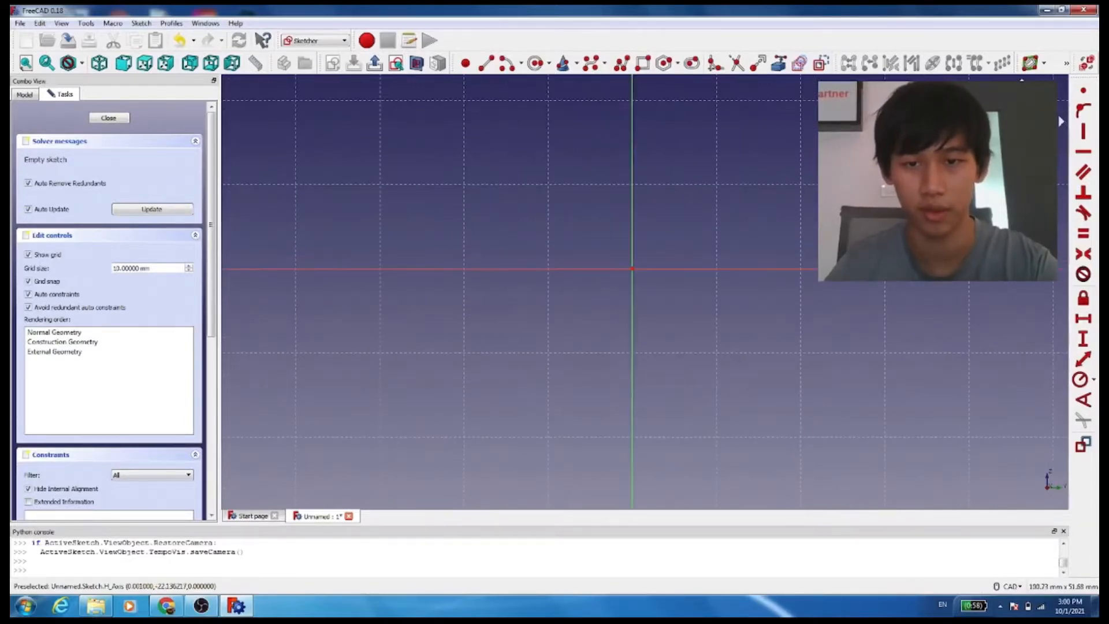
mouse_move(724, 245)
middle_mouse_down()
mouse_move(735, 294)
mouse_move(653, 331)
middle_mouse_up()
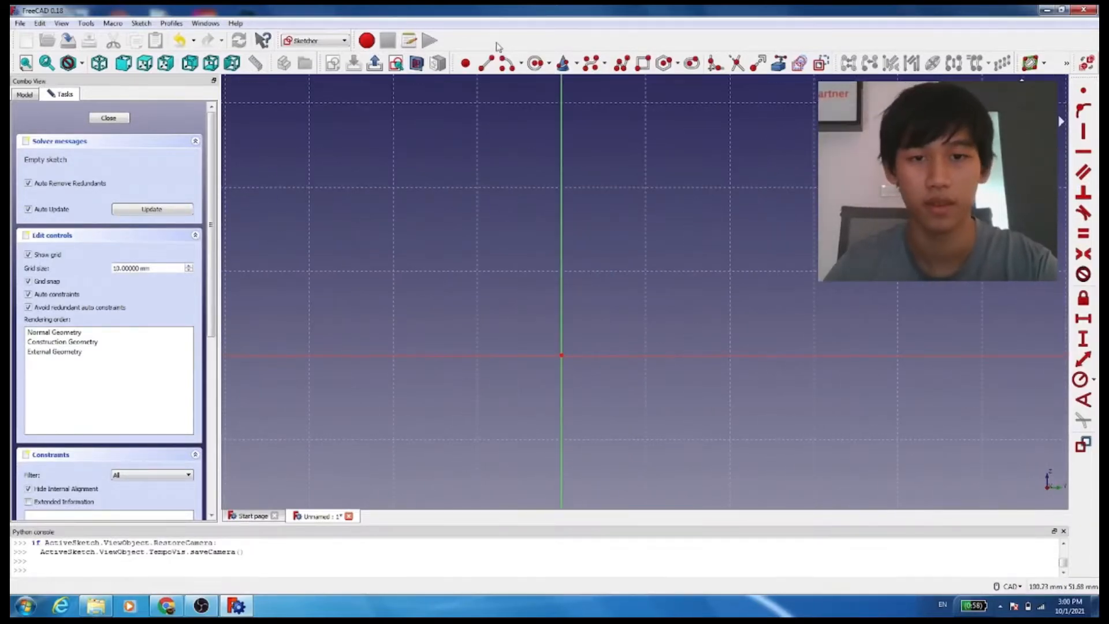
left_click(495, 65)
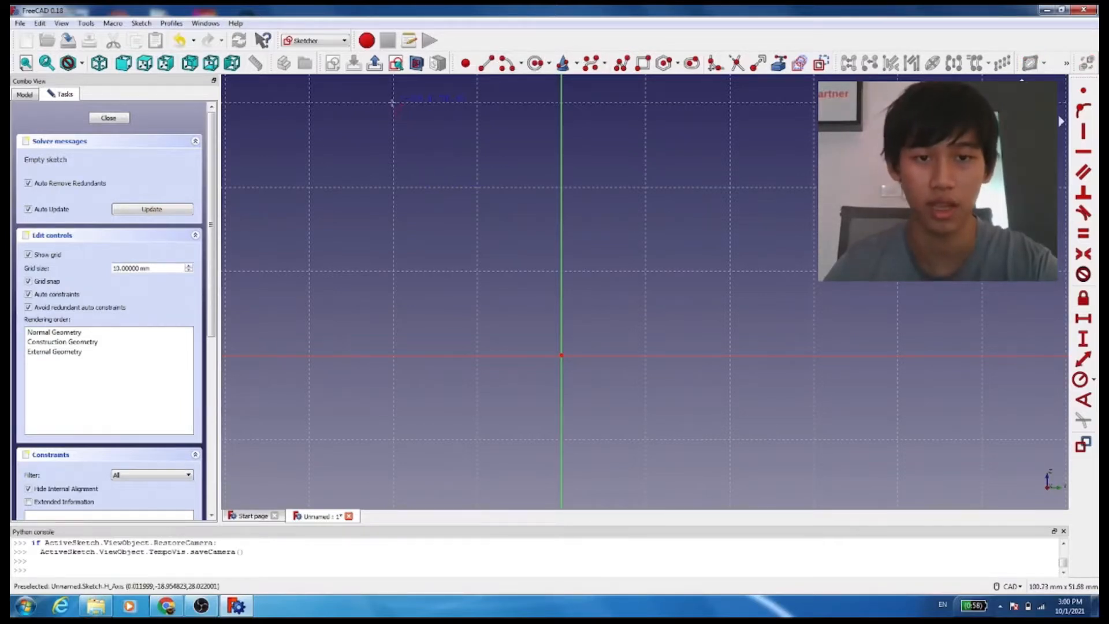
left_click(393, 102)
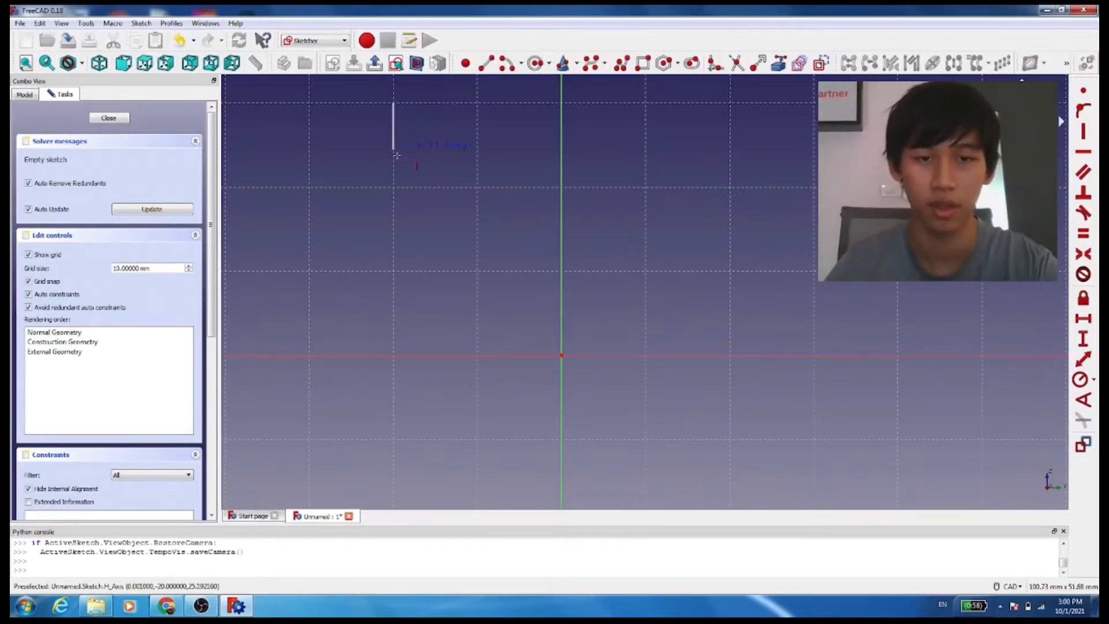
left_click(394, 187)
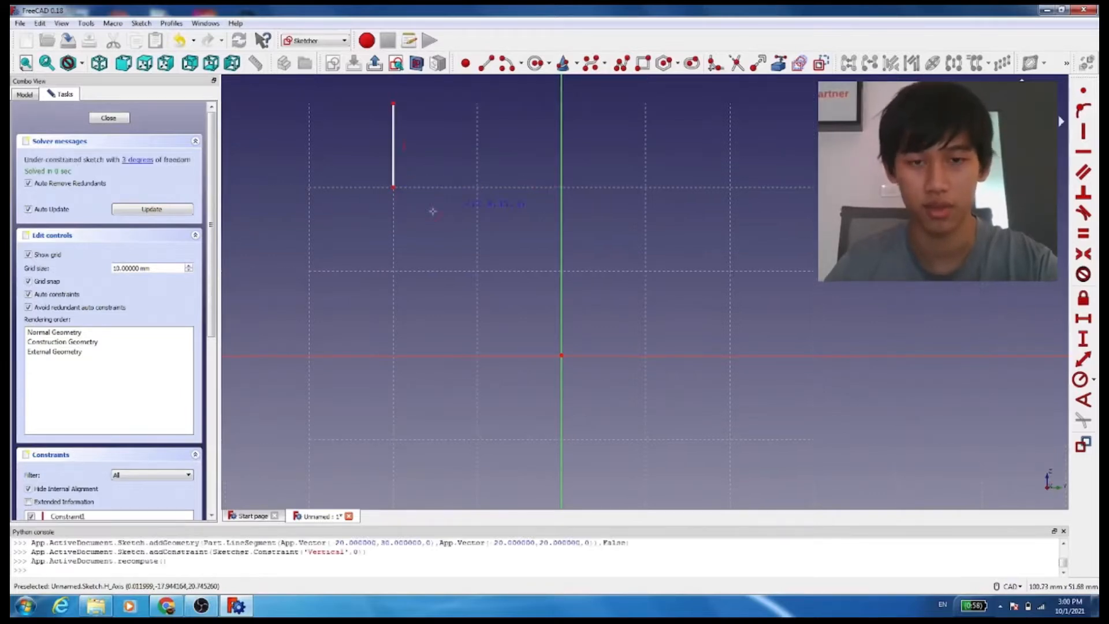
left_click(394, 187)
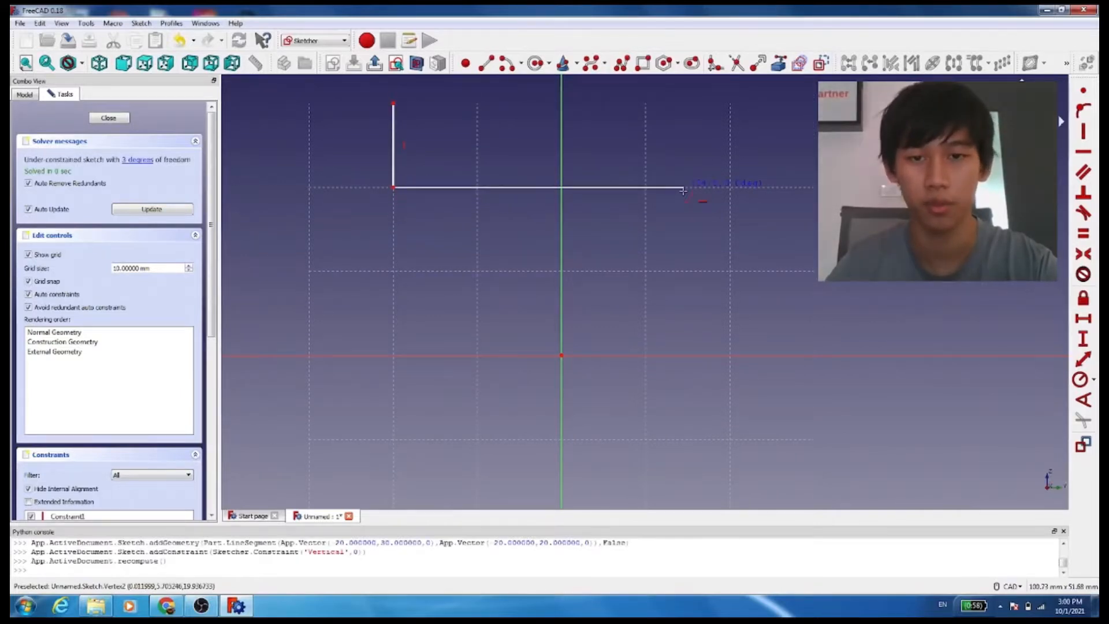
left_click(646, 188)
key("ctrl+z")
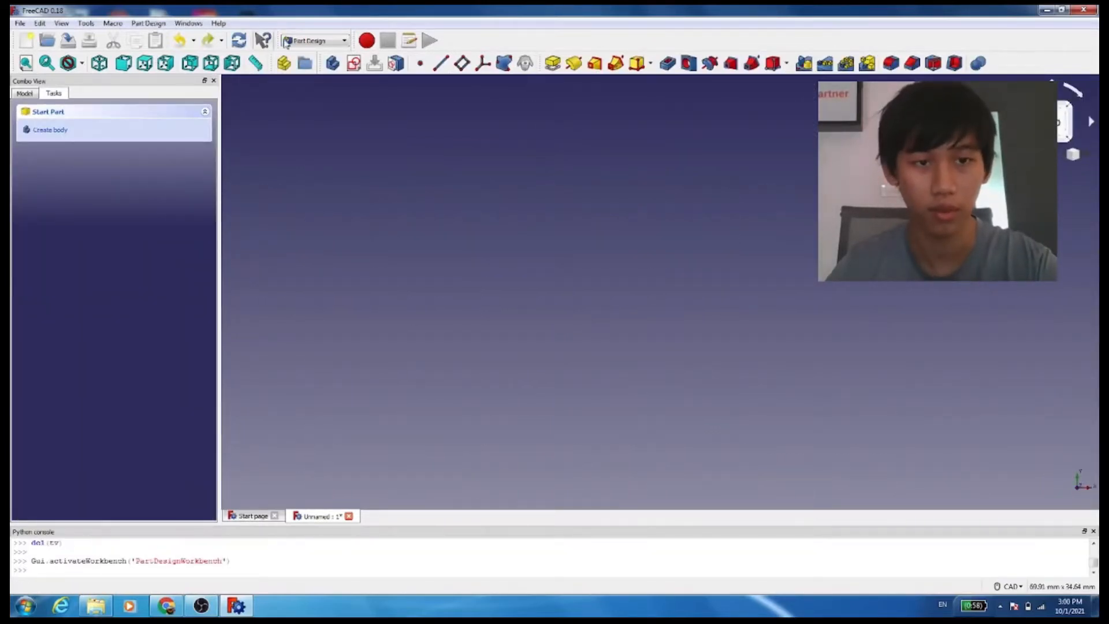
Create a new body and a sketch on its YZ plane
left_click(75, 136)
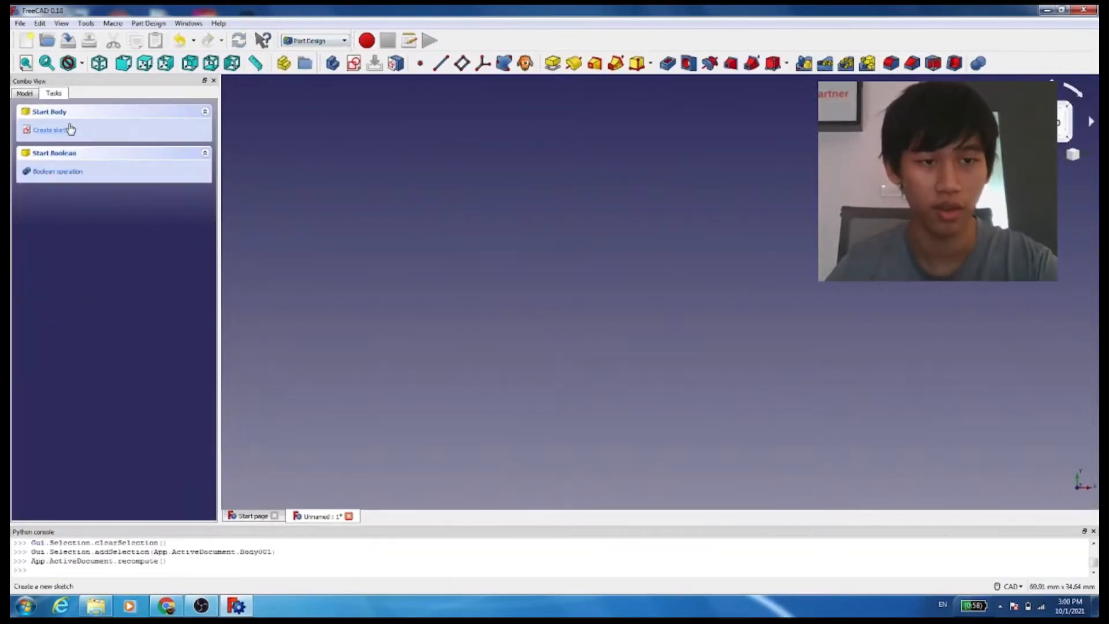
left_click(69, 129)
left_click(104, 182)
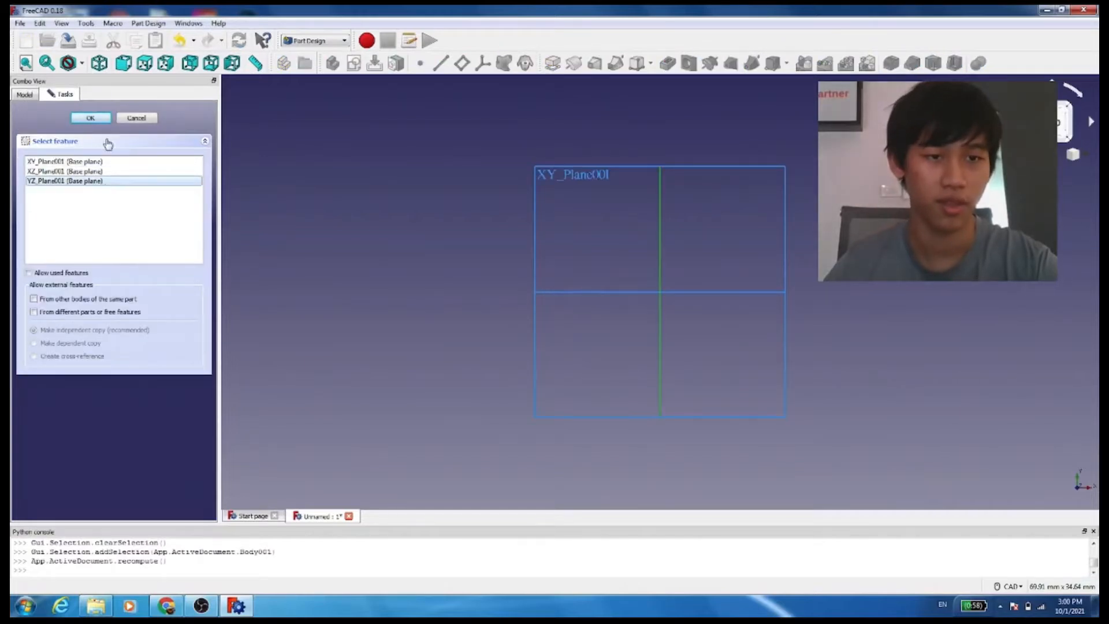
left_click(95, 117)
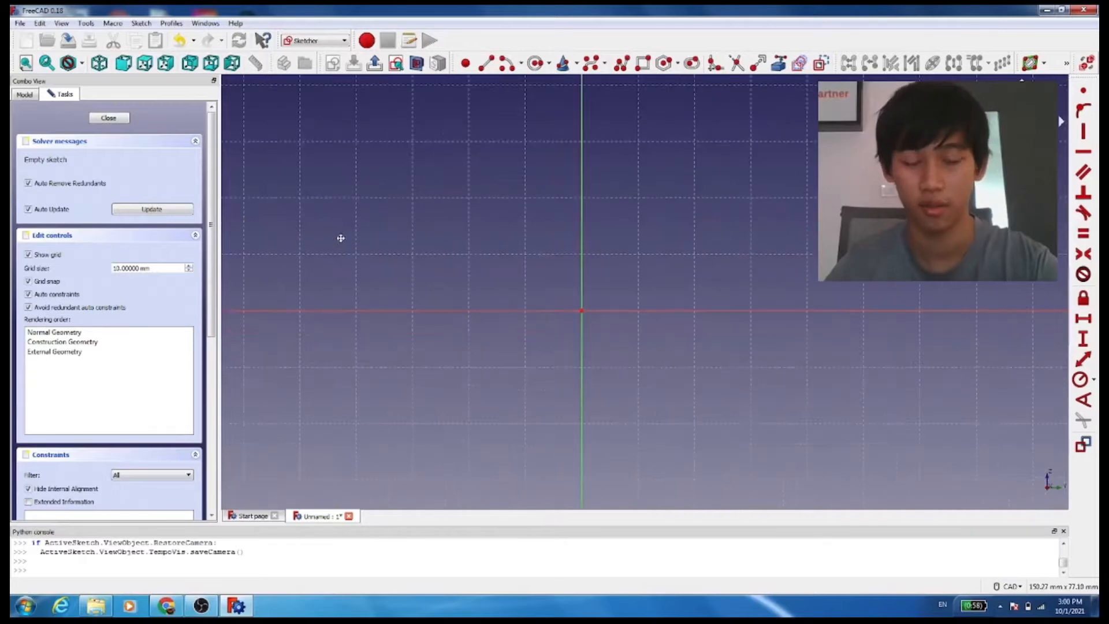
Draw a closed C-shaped polyline profile, 30 mm square with a 20 by 10 mm notch in its left side
scroll(536, 255, "up", 5)
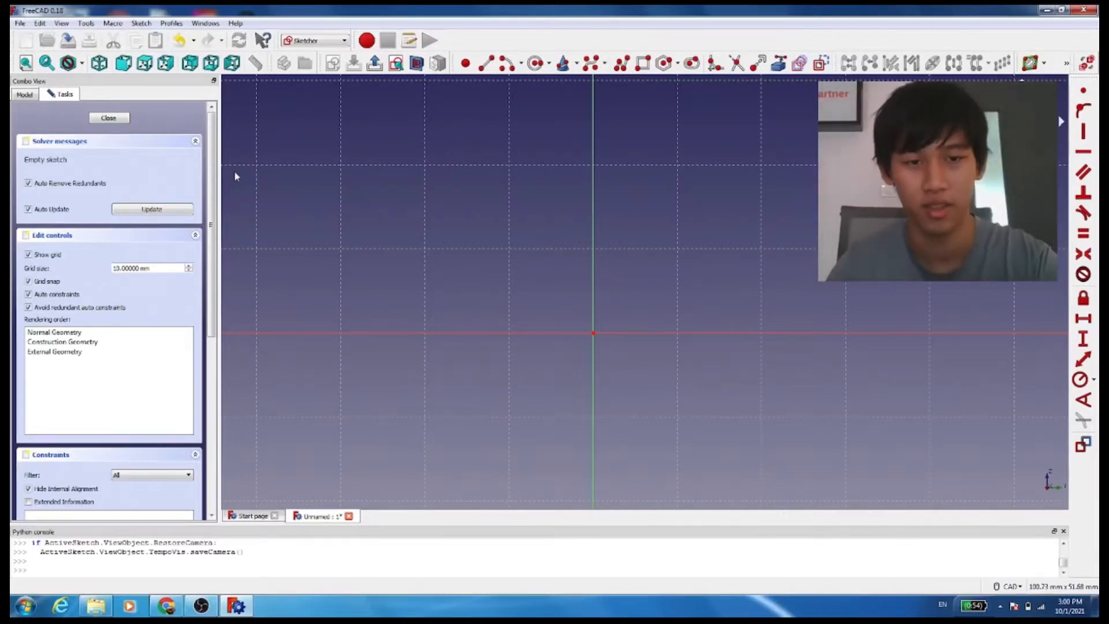
left_click(486, 63)
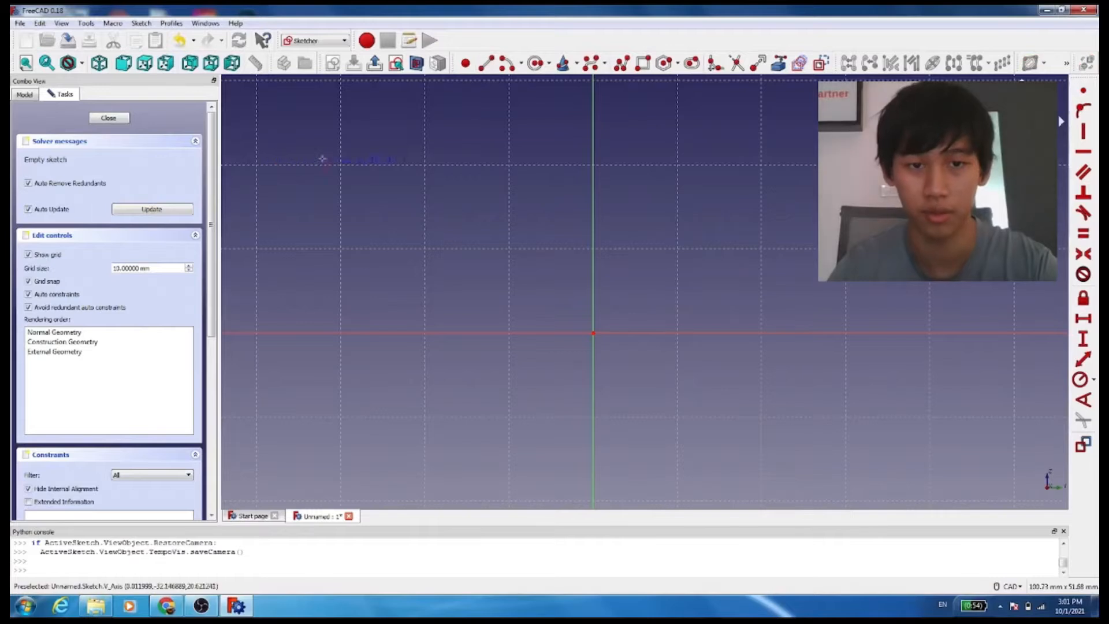
left_click(341, 165)
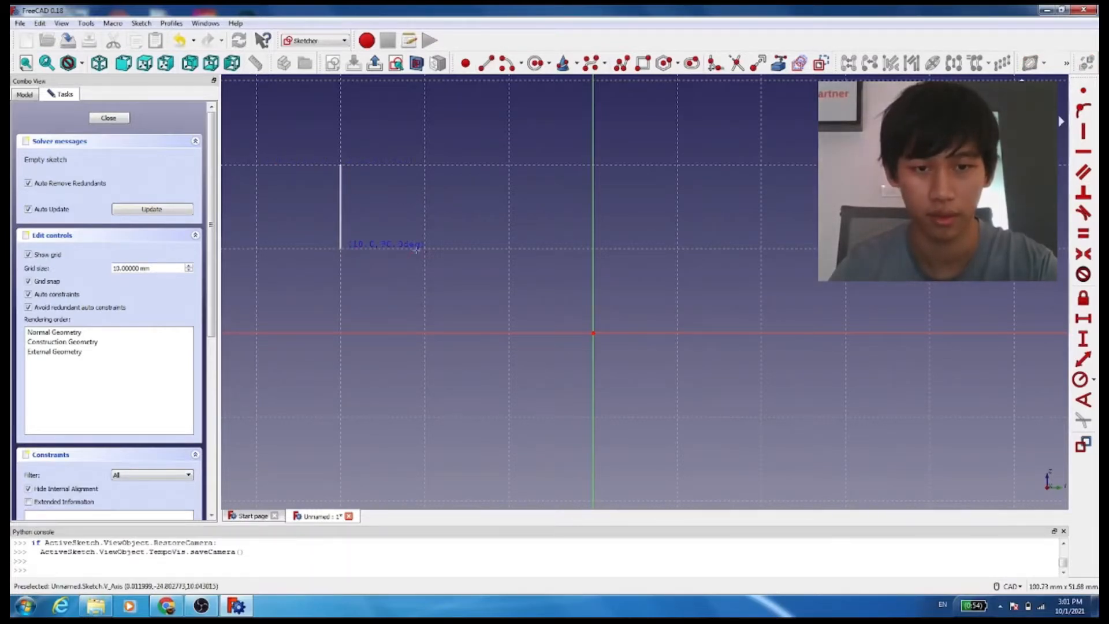
left_click(341, 249)
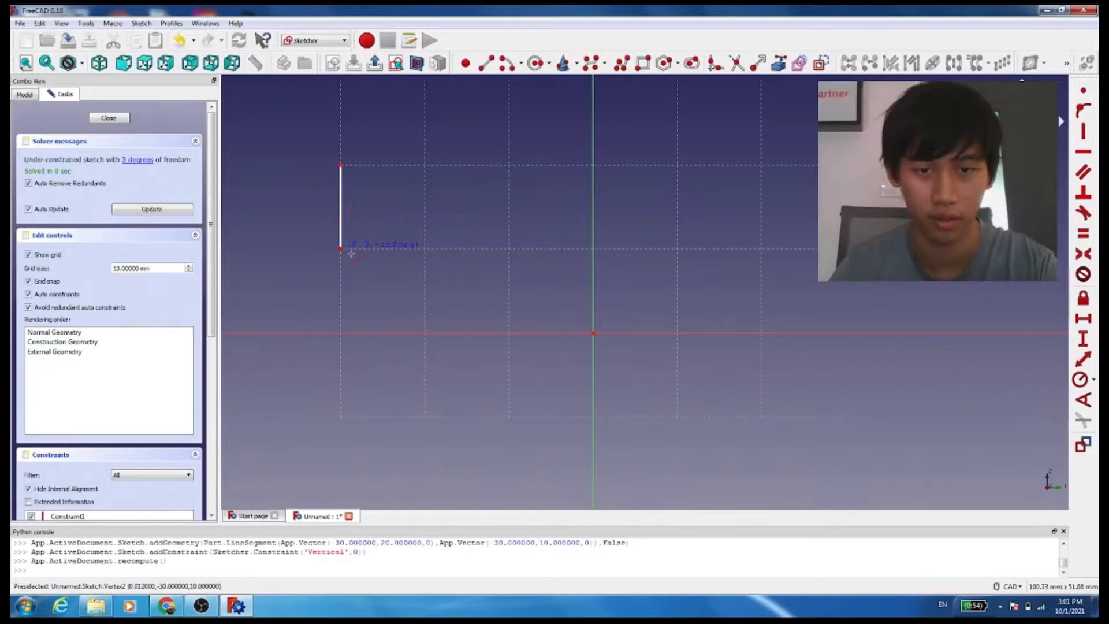
left_click(508, 249)
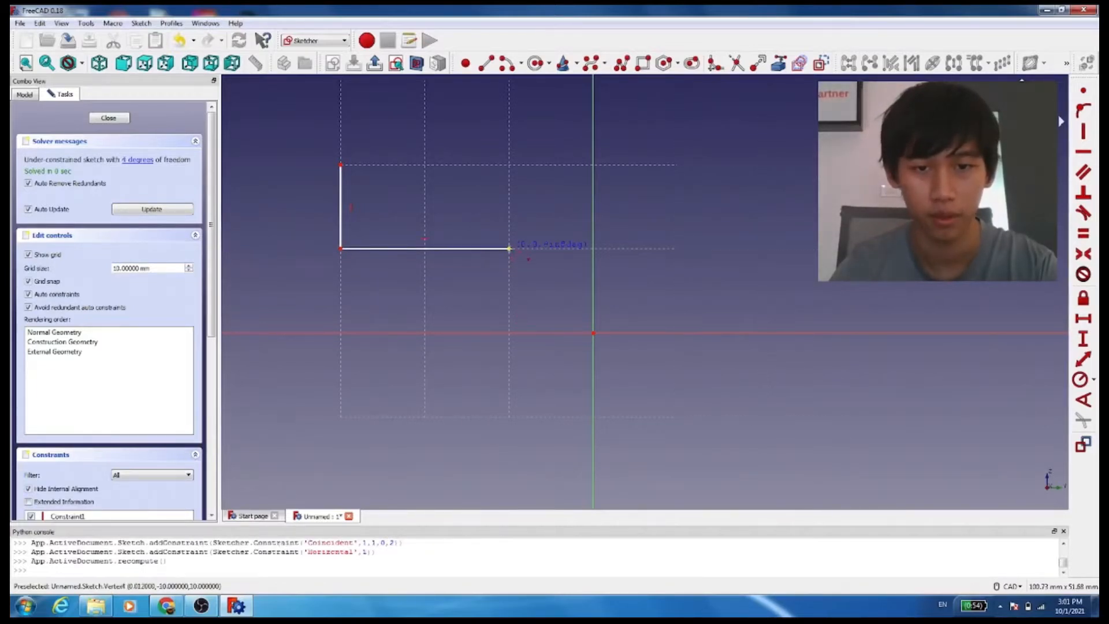
left_click(508, 333)
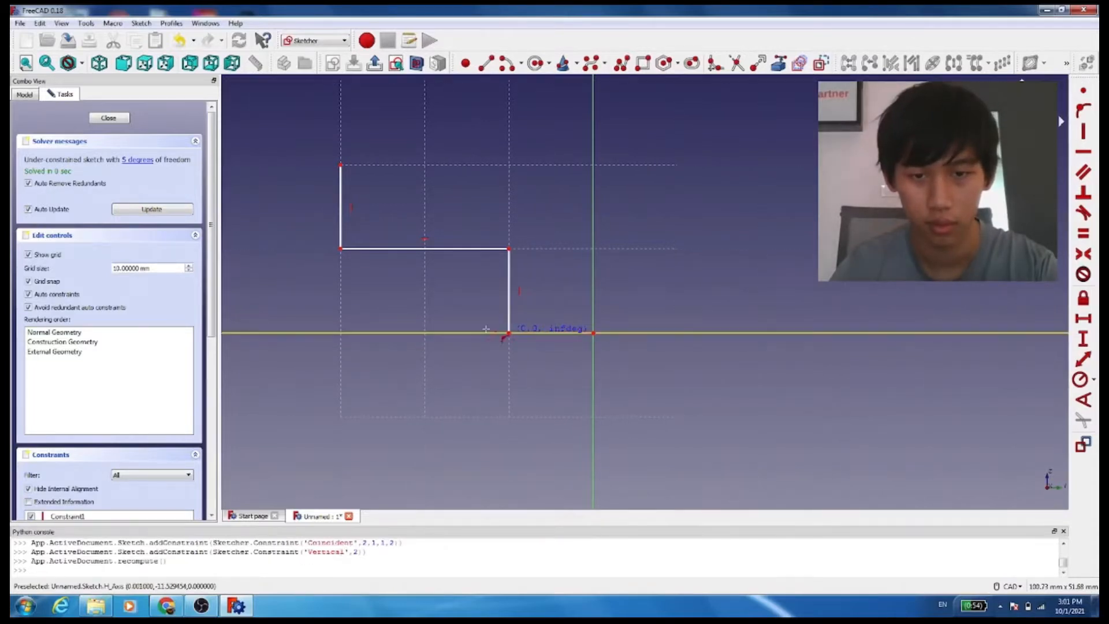
left_click(340, 333)
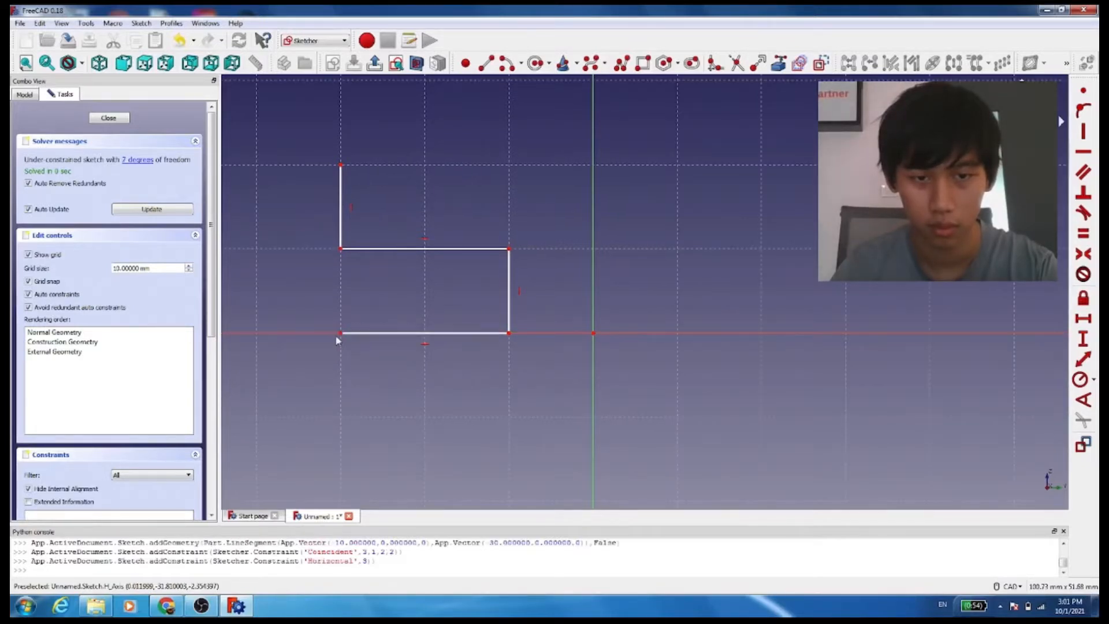
left_click(341, 416)
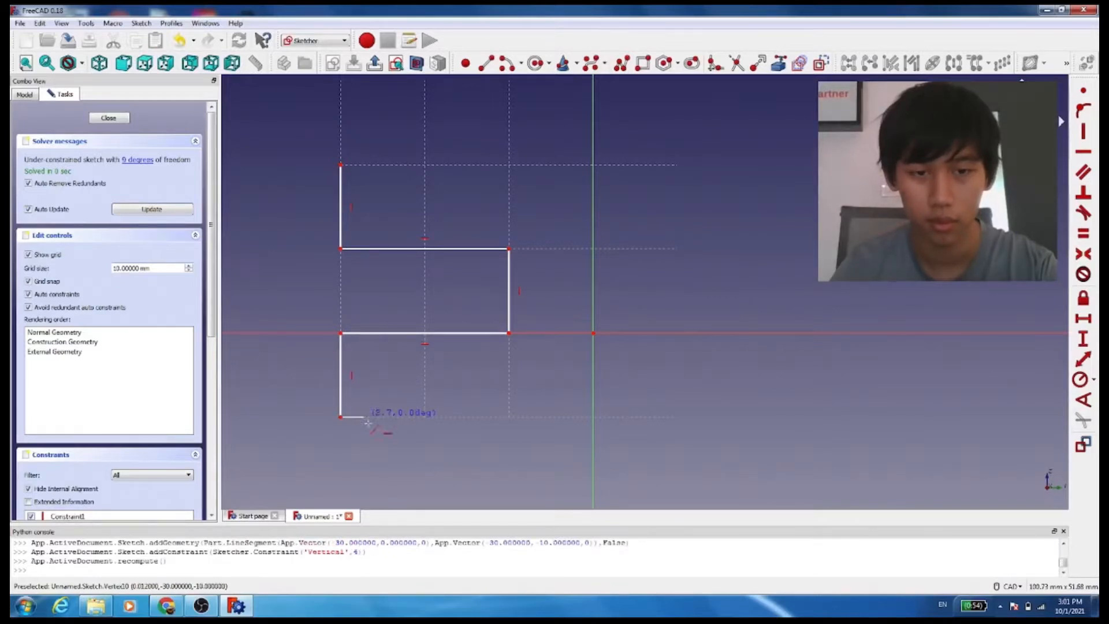
left_click(593, 416)
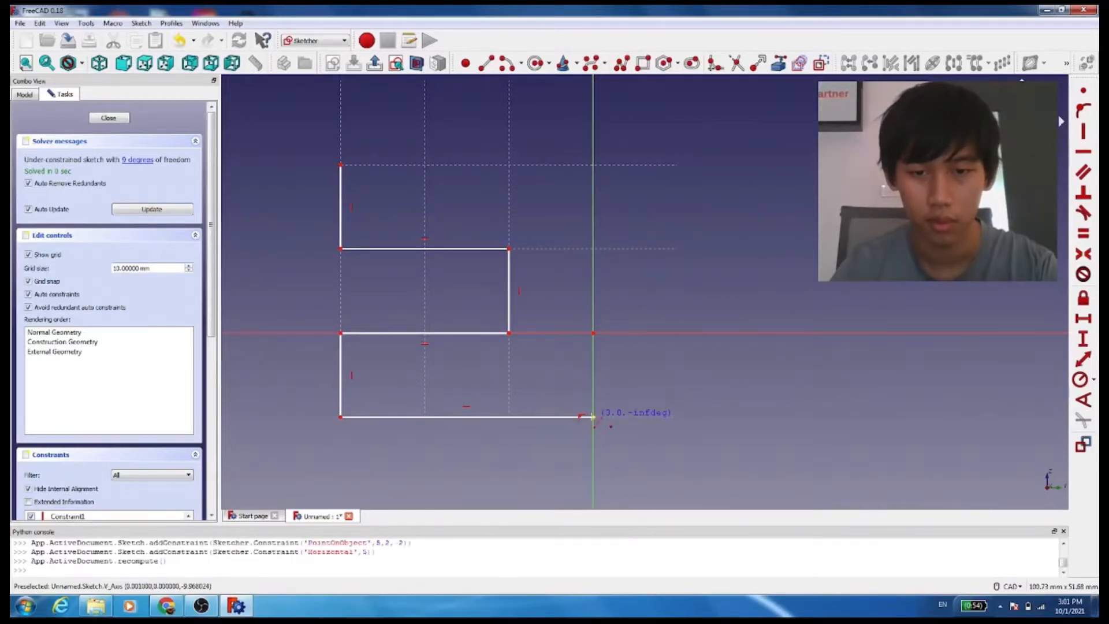
left_click(588, 166)
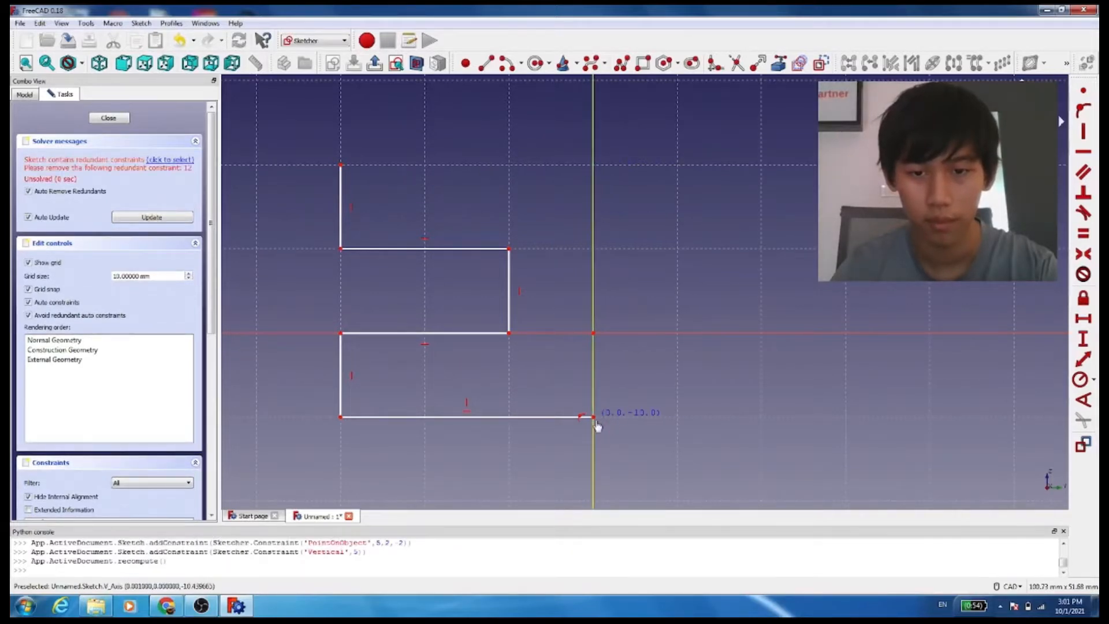
left_click(589, 165)
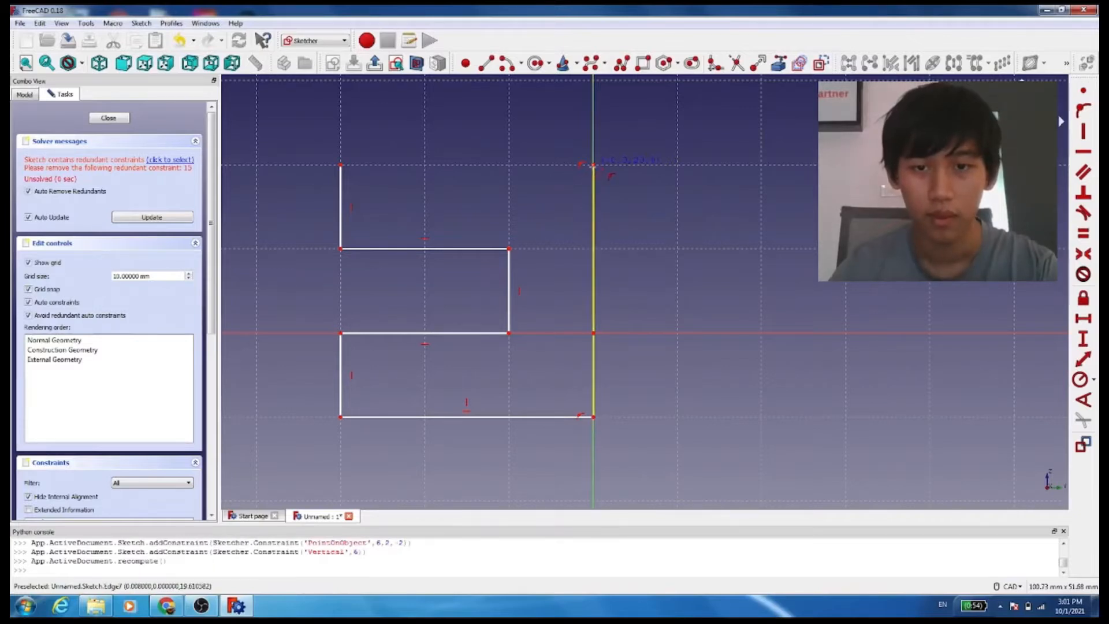
left_click(342, 164)
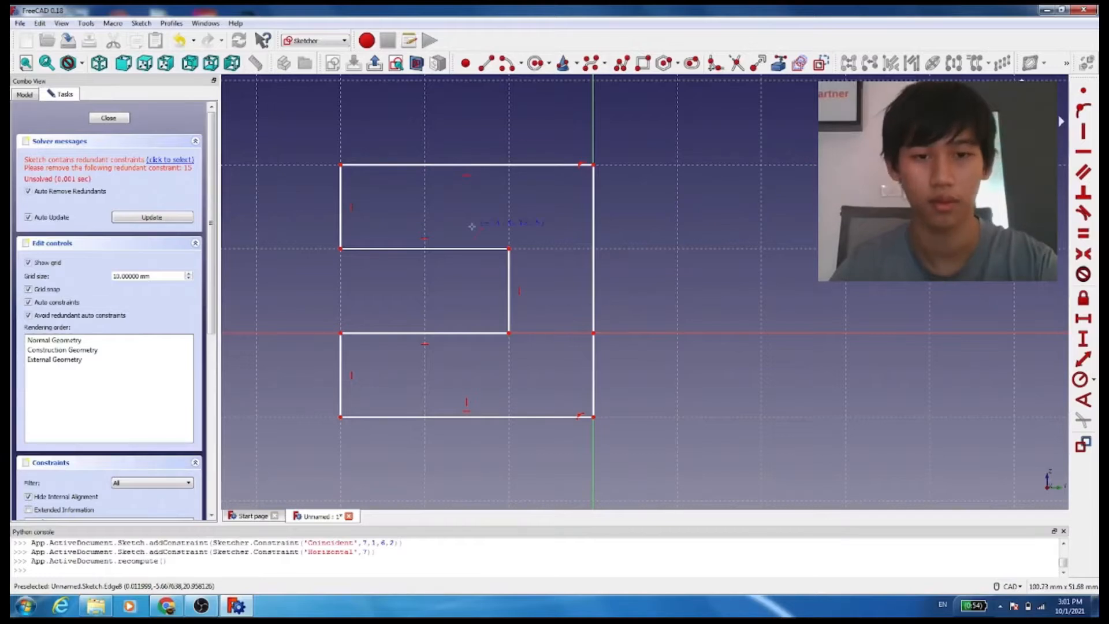
Draw two concentric circles near the profile's upper-left corner, radii about 3 mm and 6 mm
left_click(536, 63)
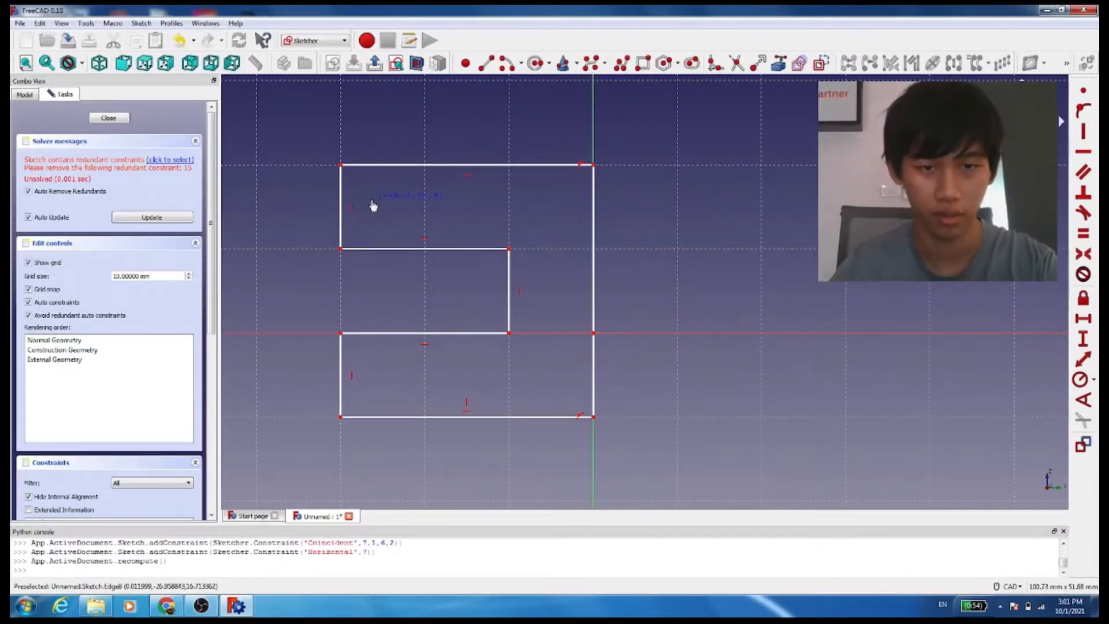
left_click(371, 200)
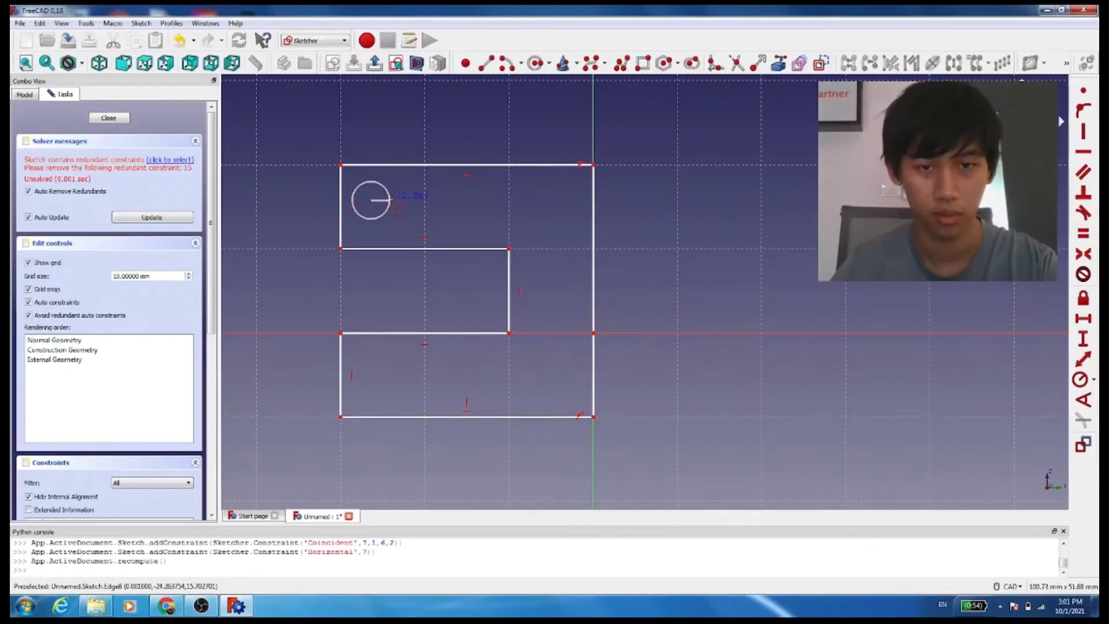
left_click(395, 202)
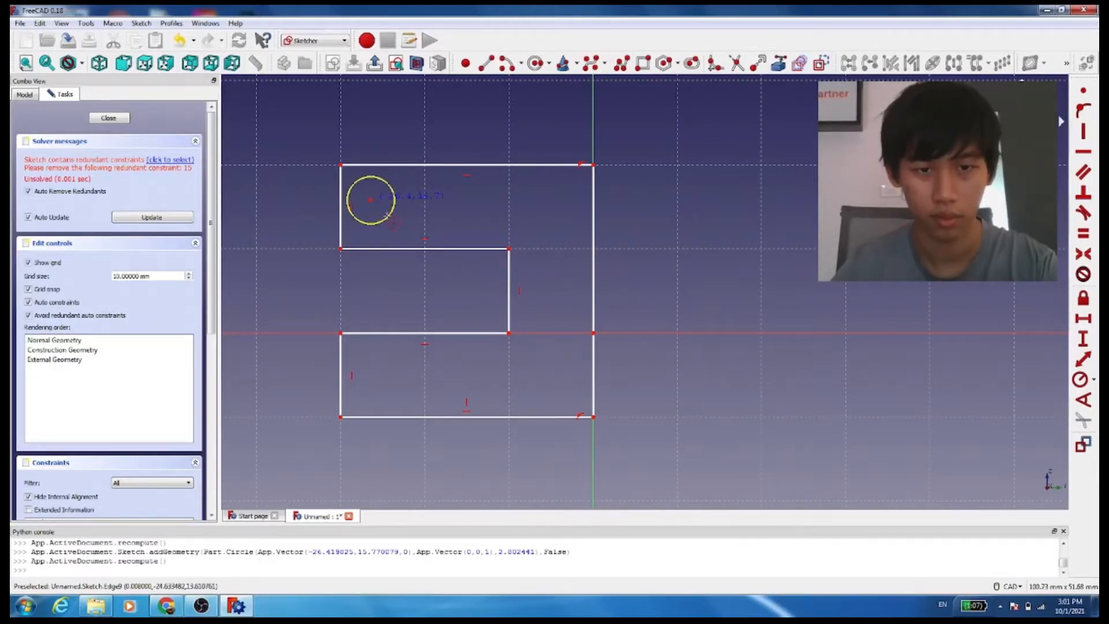
double_click(371, 201)
left_click(372, 201)
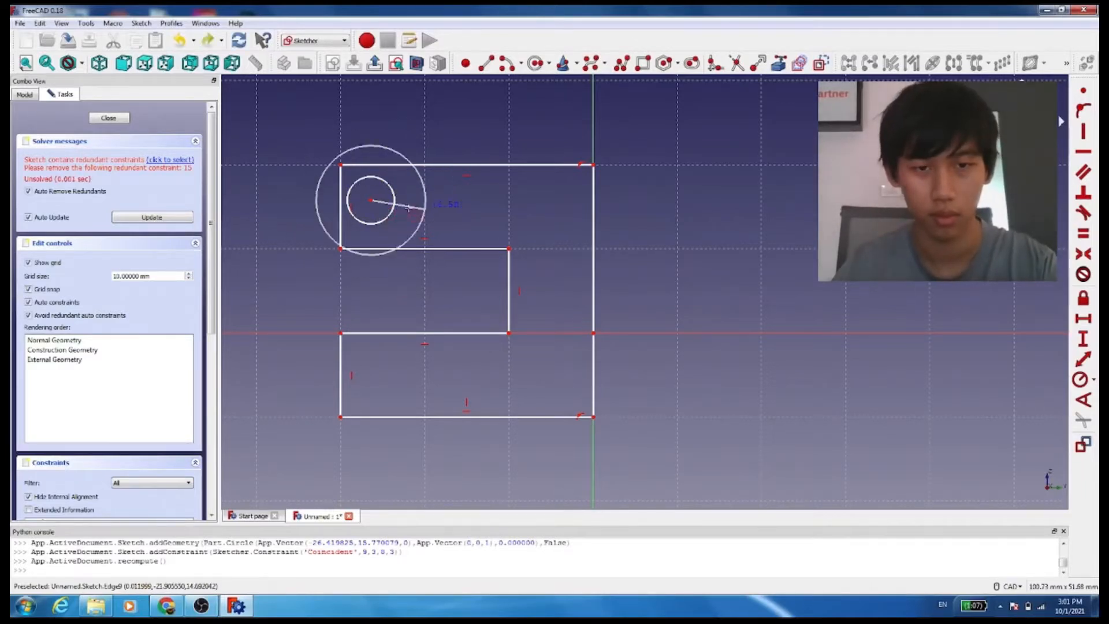
left_click(371, 248)
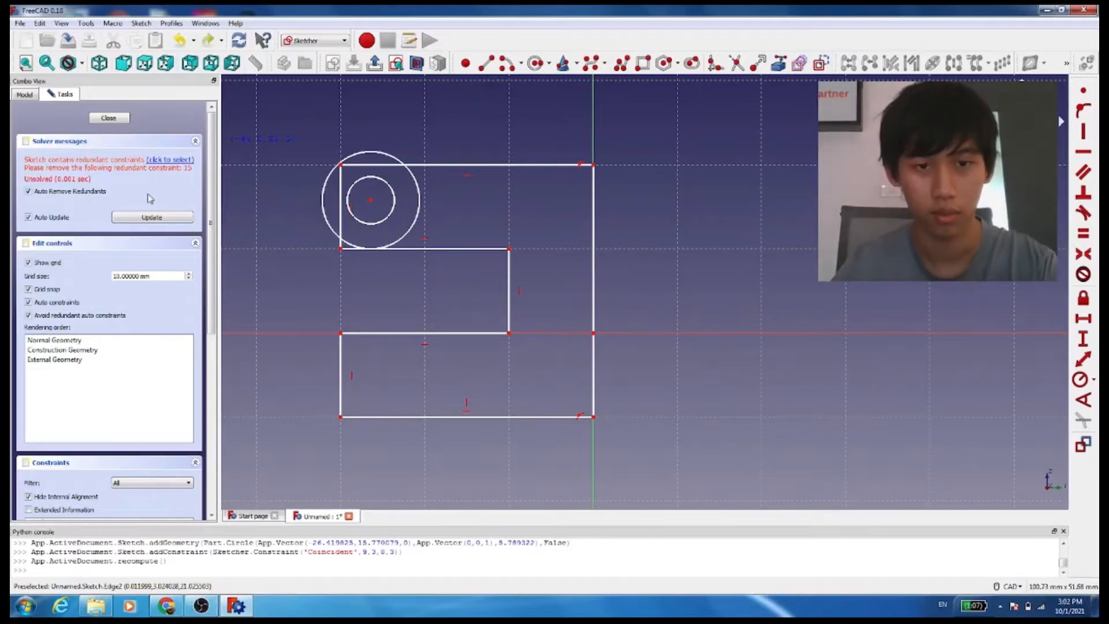
Undo both circles and close the sketch
key("ctrl+z")
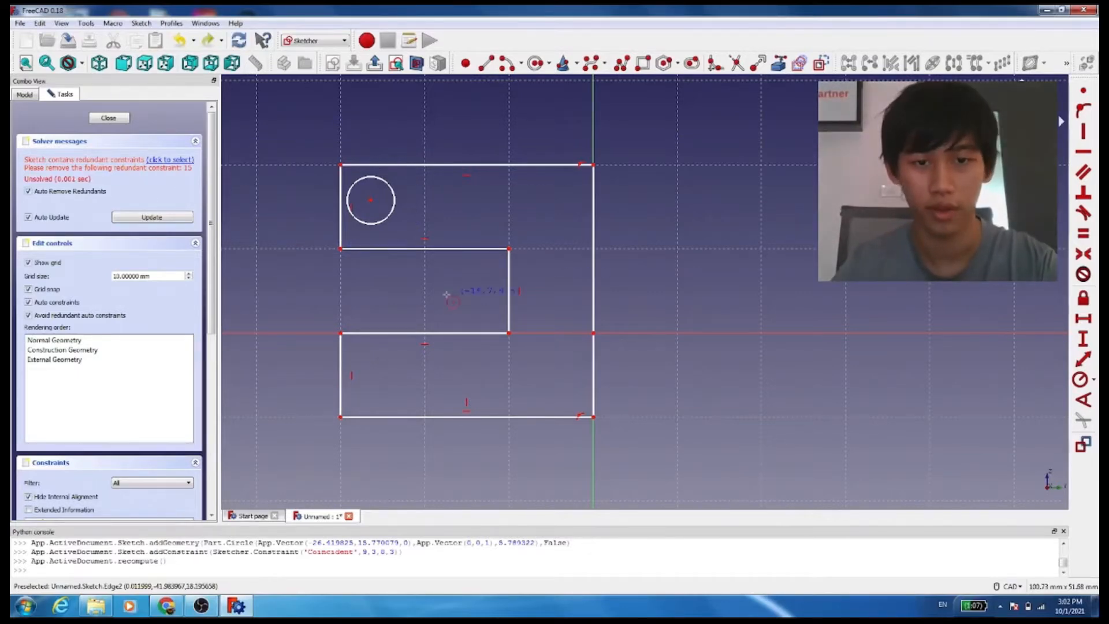
scroll(446, 295, "down", 2)
scroll(409, 297, "up", 4)
scroll(406, 300, "down", 2)
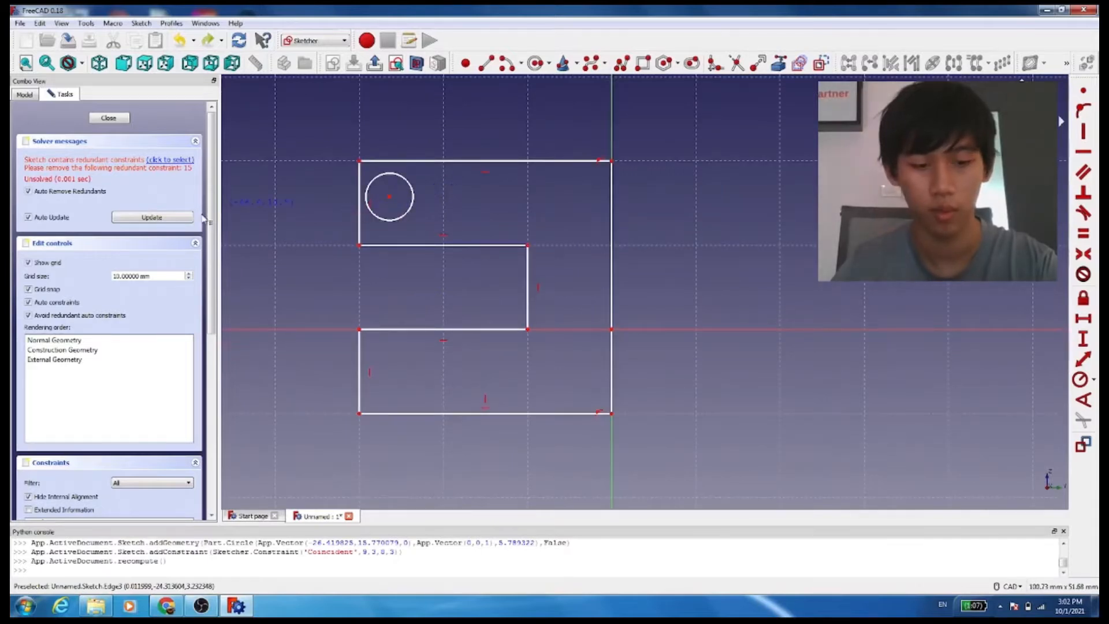
key("ctrl+z")
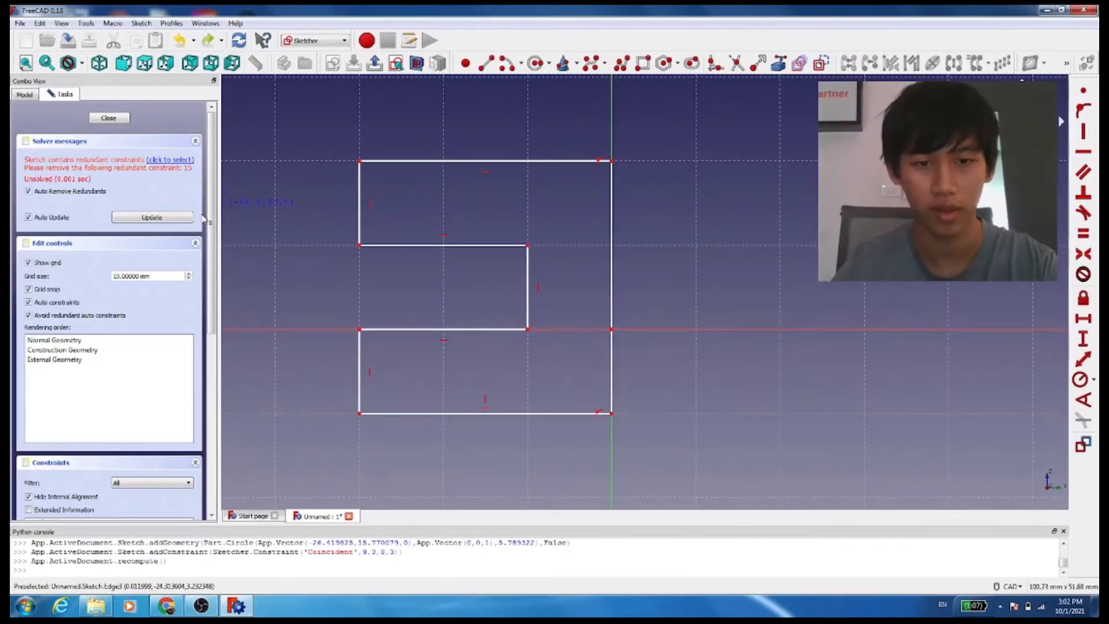
left_click(98, 118)
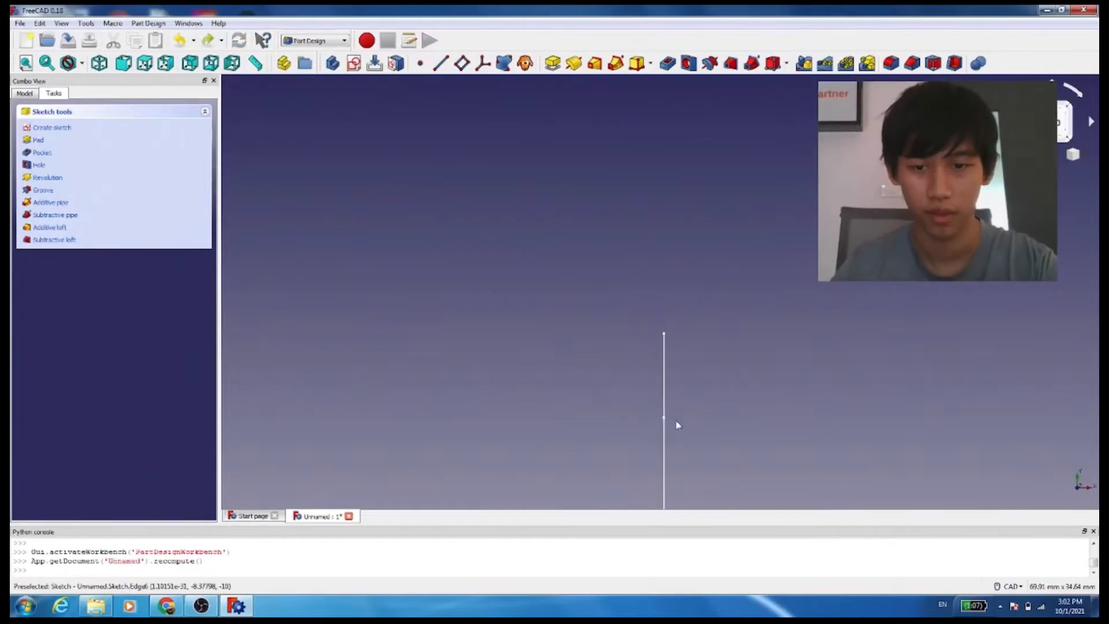
Examine the closed sketch from front and isometric viewpoints and recompute the document
scroll(677, 424, "down", 8)
scroll(693, 475, "up", 10)
scroll(703, 361, "down", 4)
scroll(719, 312, "up", 4)
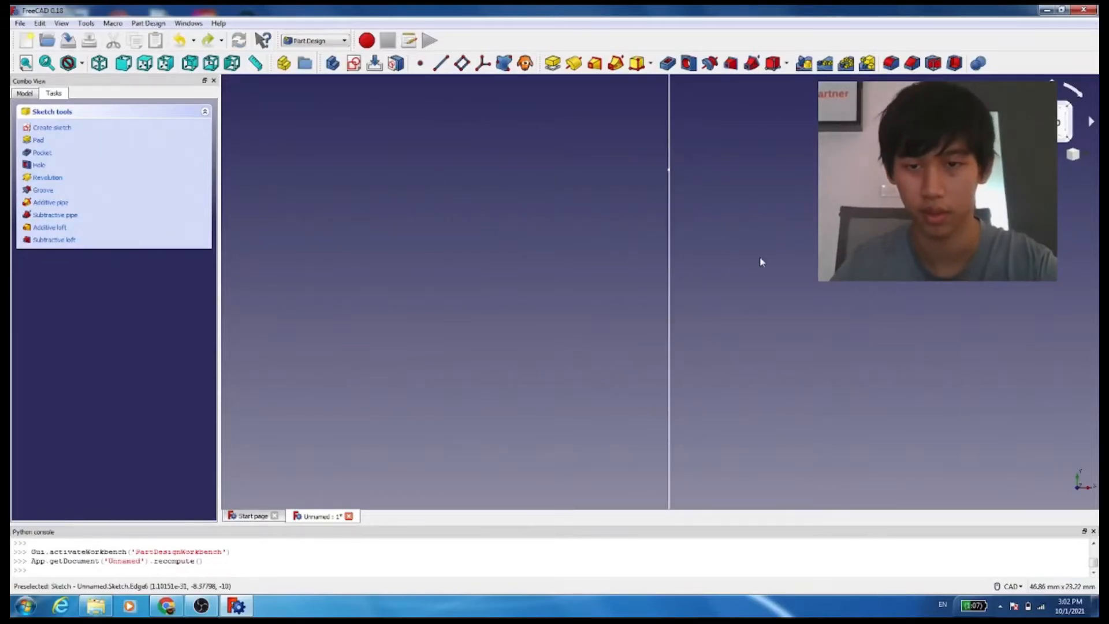
scroll(737, 269, "down", 6)
scroll(723, 278, "up", 2)
mouse_move(727, 280)
middle_mouse_down()
mouse_move(589, 280)
mouse_move(604, 289)
middle_mouse_up()
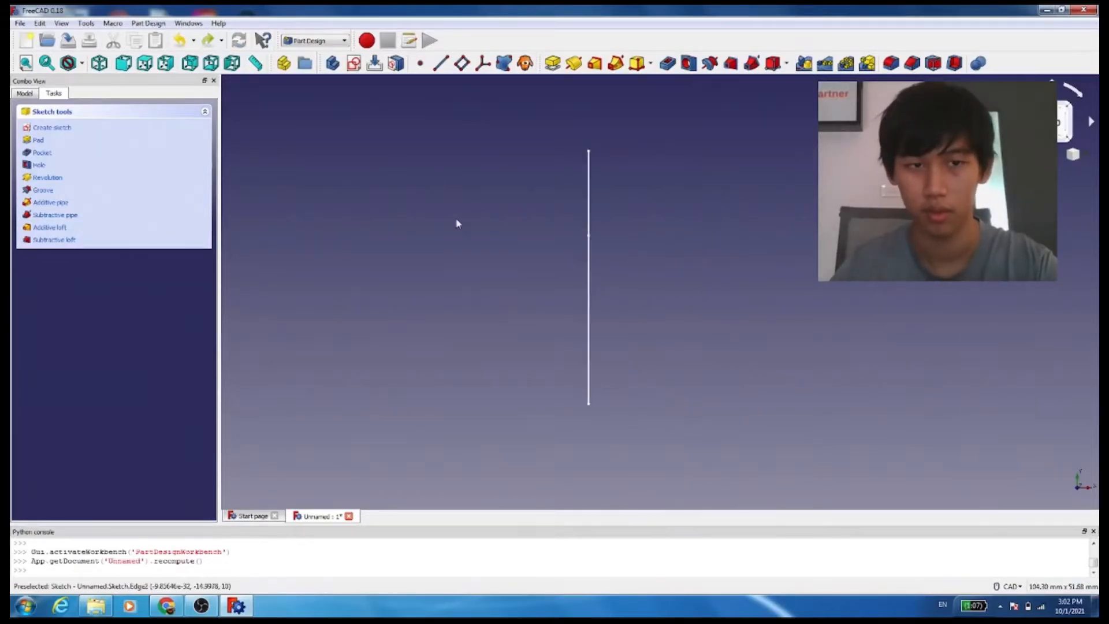
left_click(123, 64)
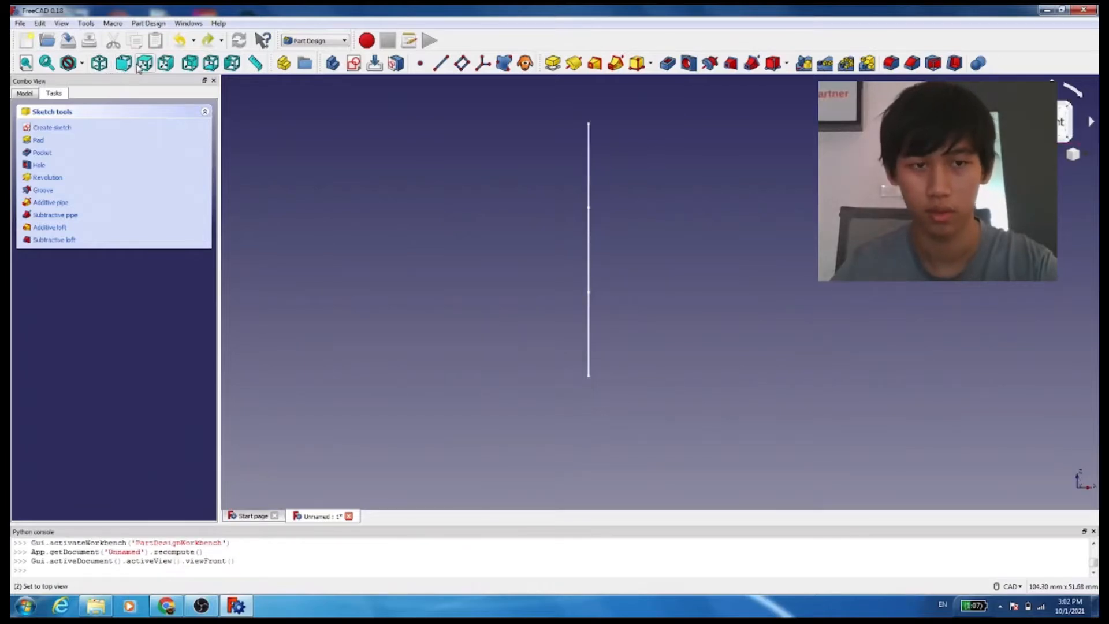
mouse_move(404, 248)
middle_mouse_down()
mouse_move(522, 282)
mouse_move(381, 265)
middle_mouse_up()
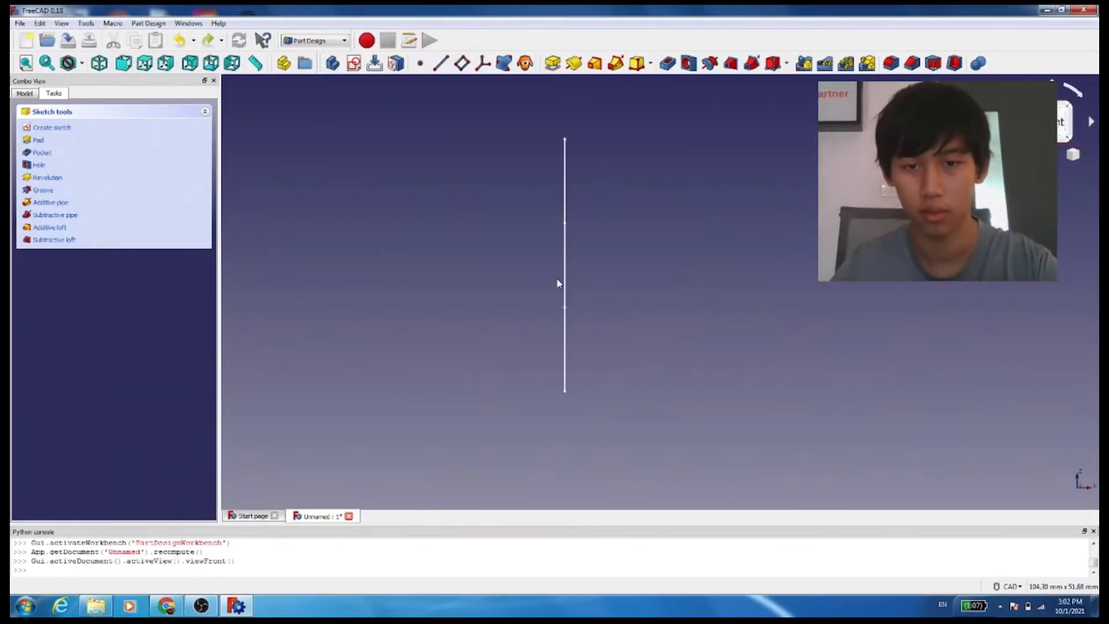
mouse_move(557, 278)
middle_mouse_down()
mouse_move(618, 300)
mouse_move(683, 285)
mouse_move(665, 217)
middle_mouse_up()
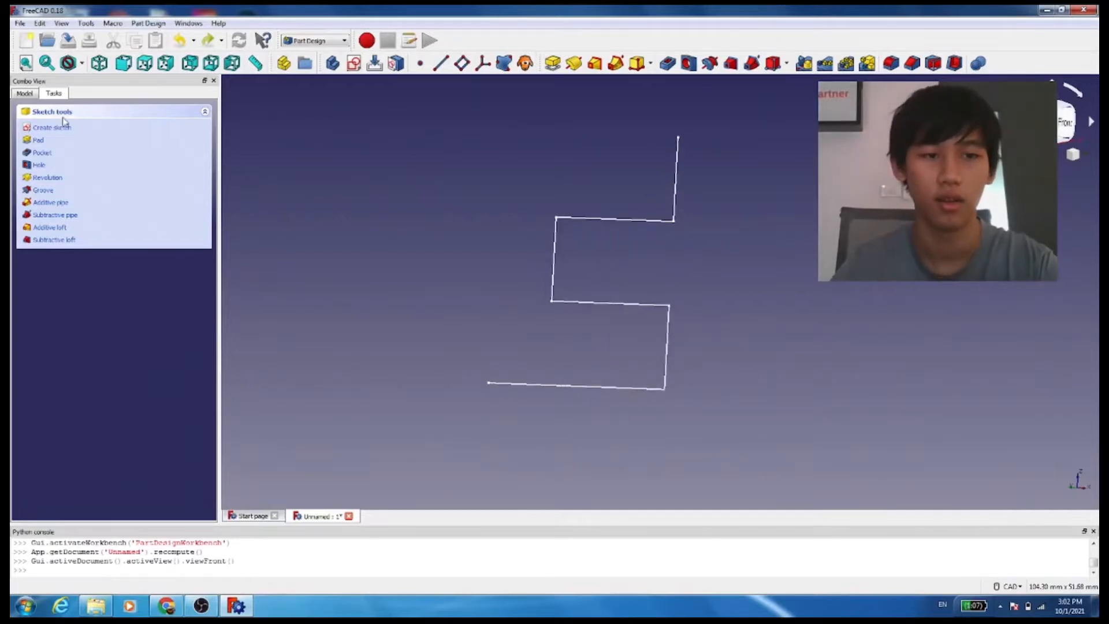
left_click(100, 62)
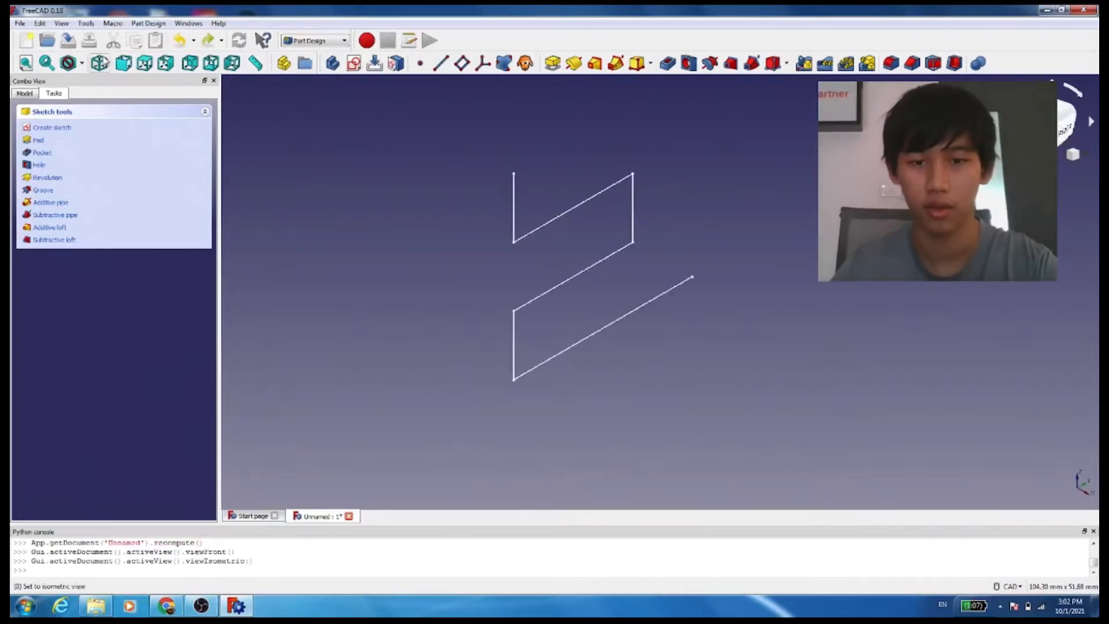
left_click(100, 63)
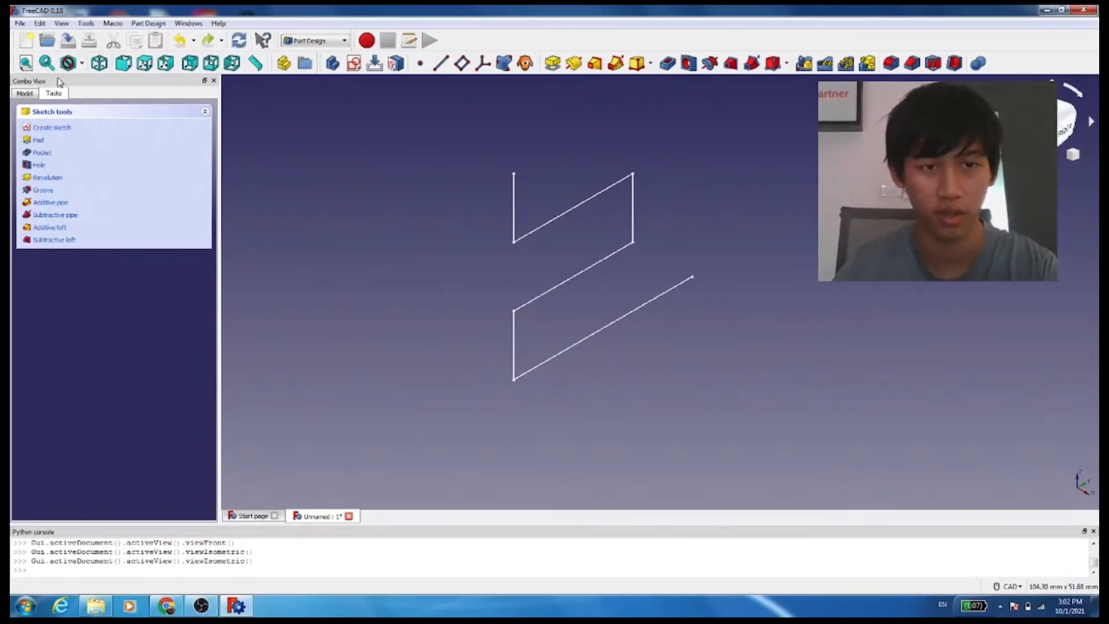
left_click(239, 39)
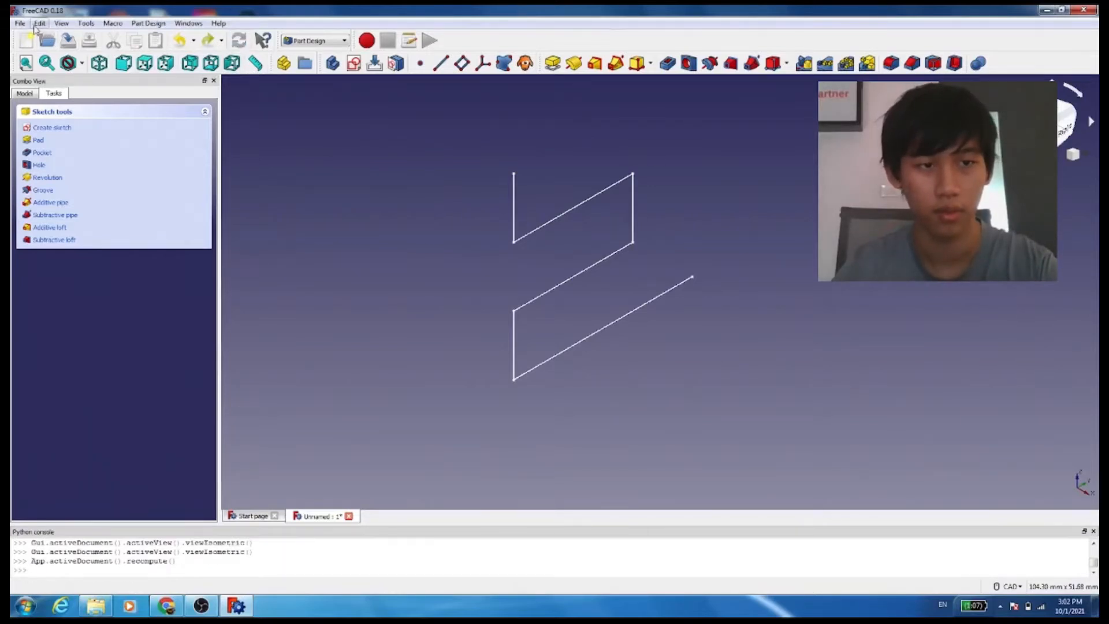
left_click(532, 349)
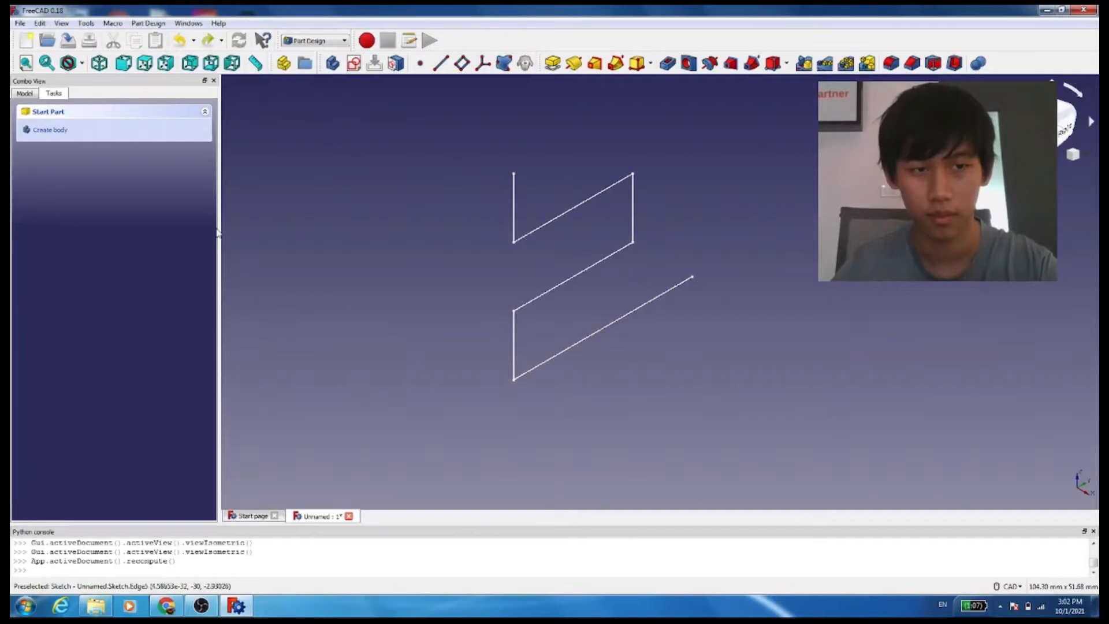
left_click(41, 130)
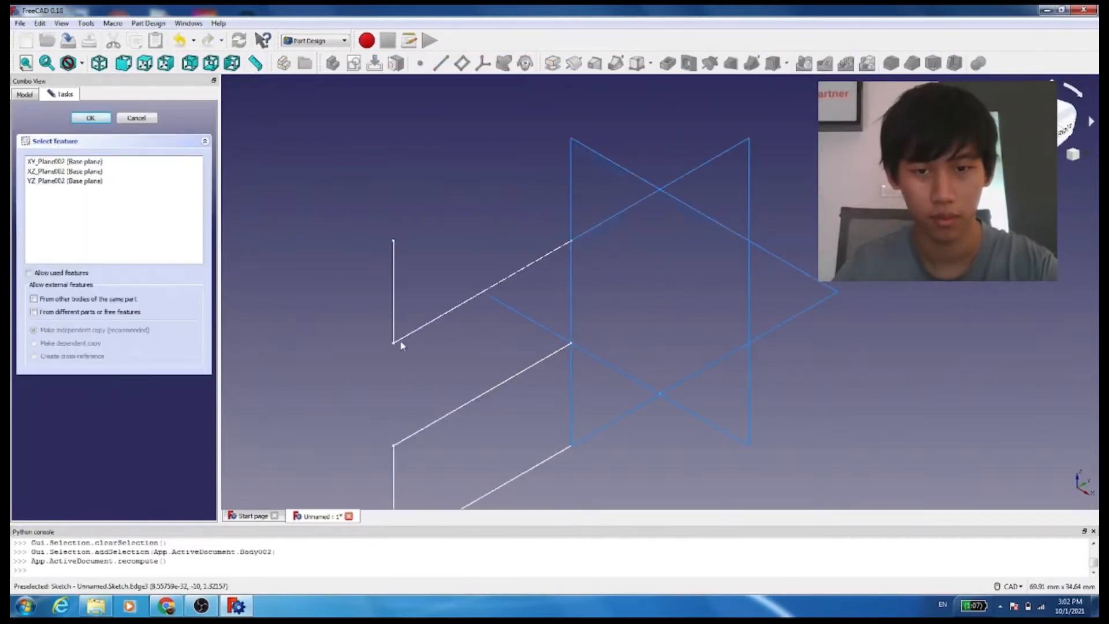
left_click(147, 118)
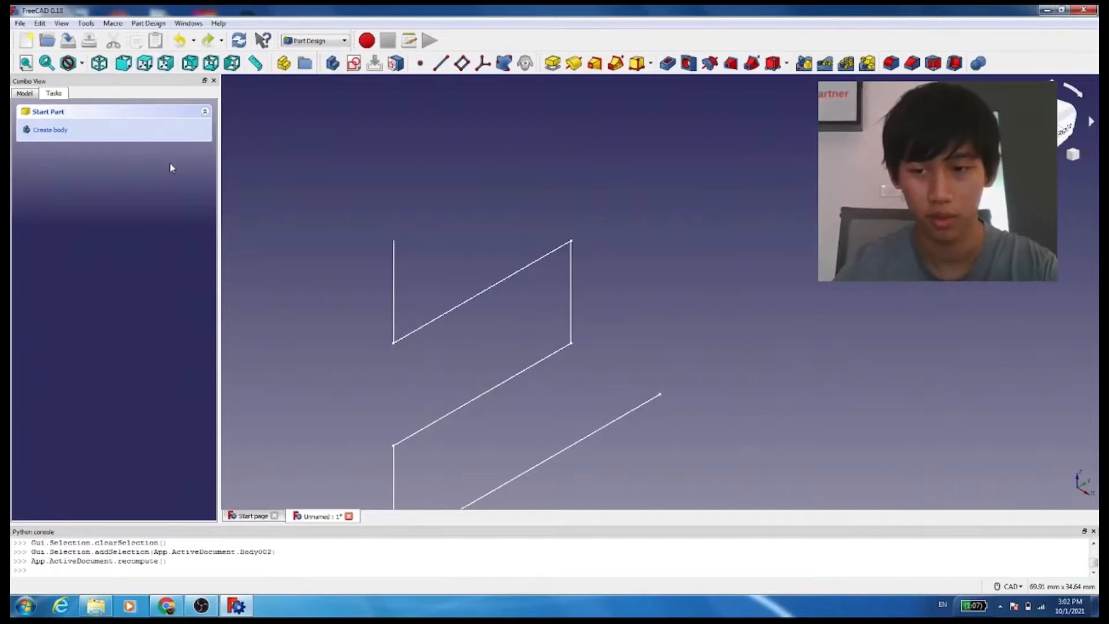
Create a new document containing a body with a sketch on its YZ plane
left_click(27, 23)
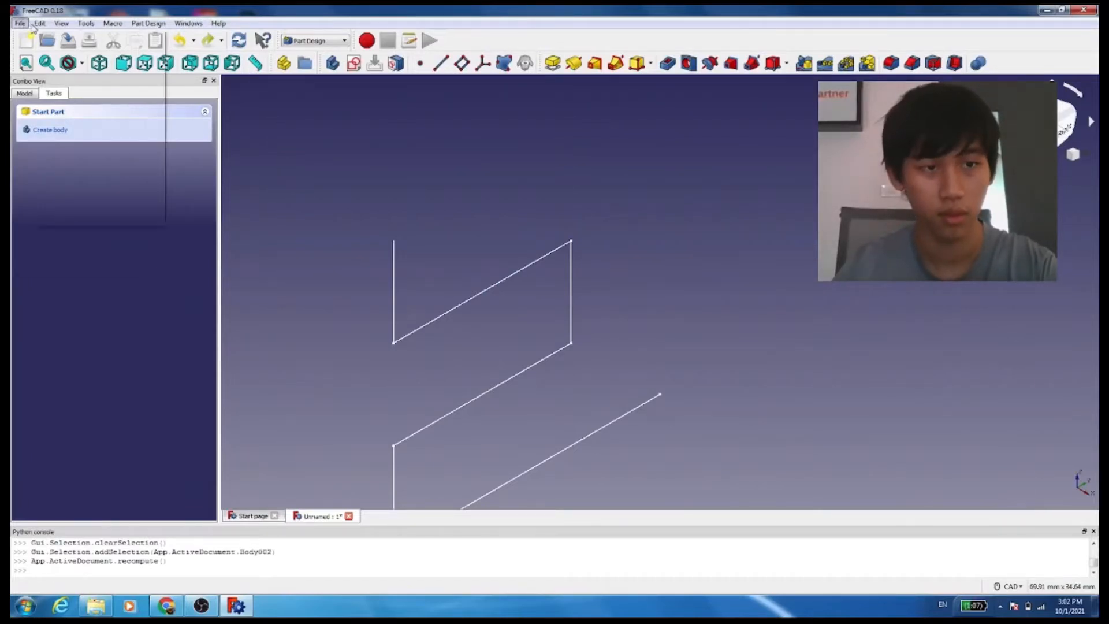
left_click(34, 38)
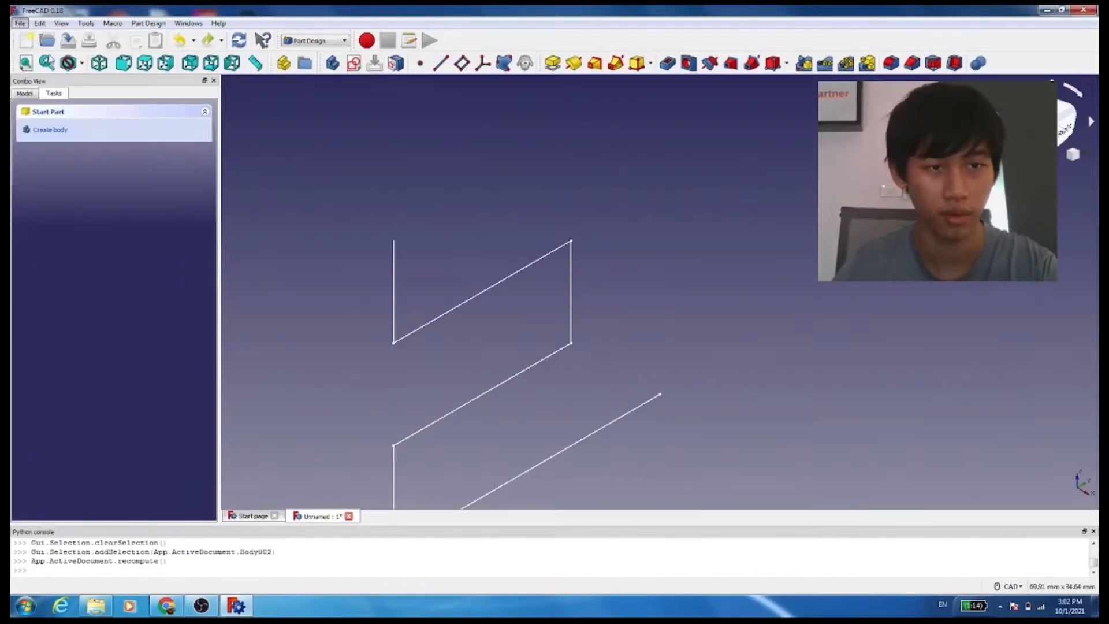
left_click(31, 137)
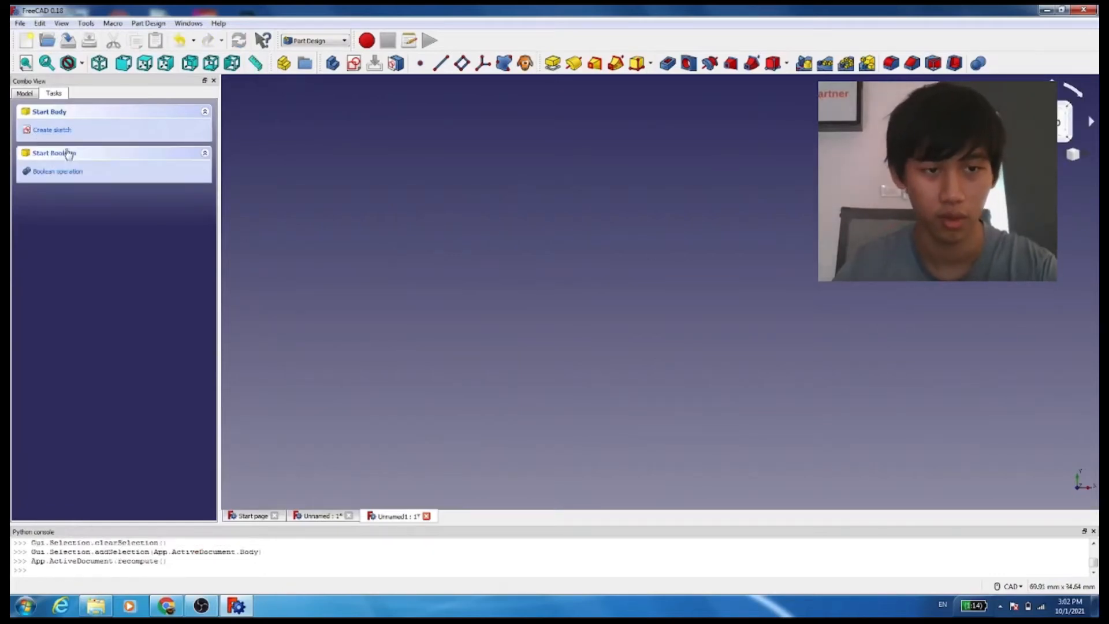
left_click(61, 131)
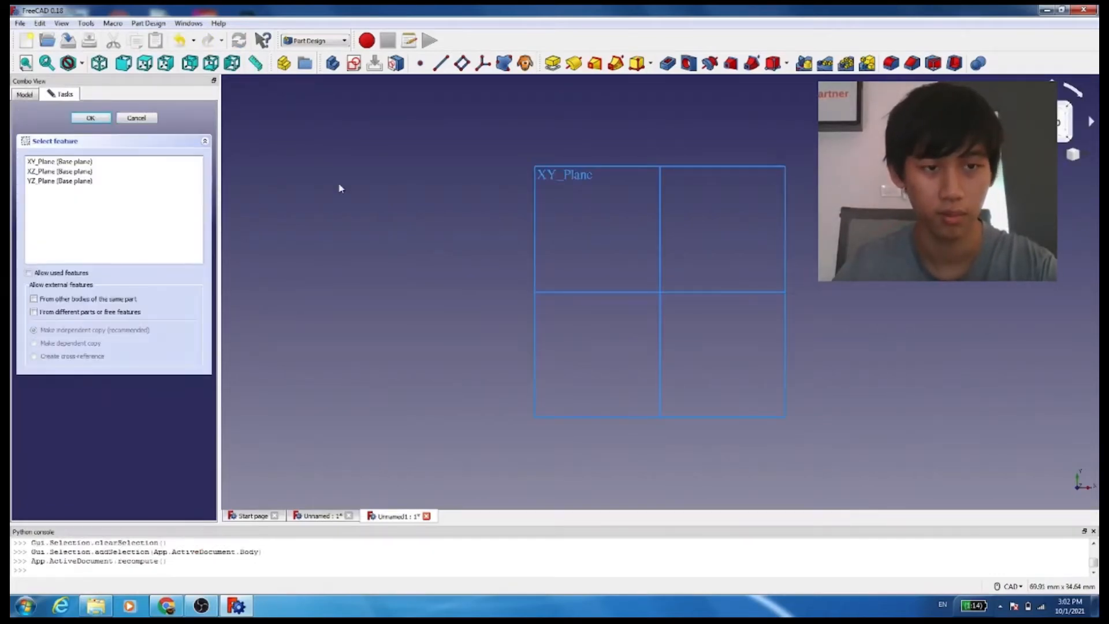
left_click(81, 181)
left_click(91, 119)
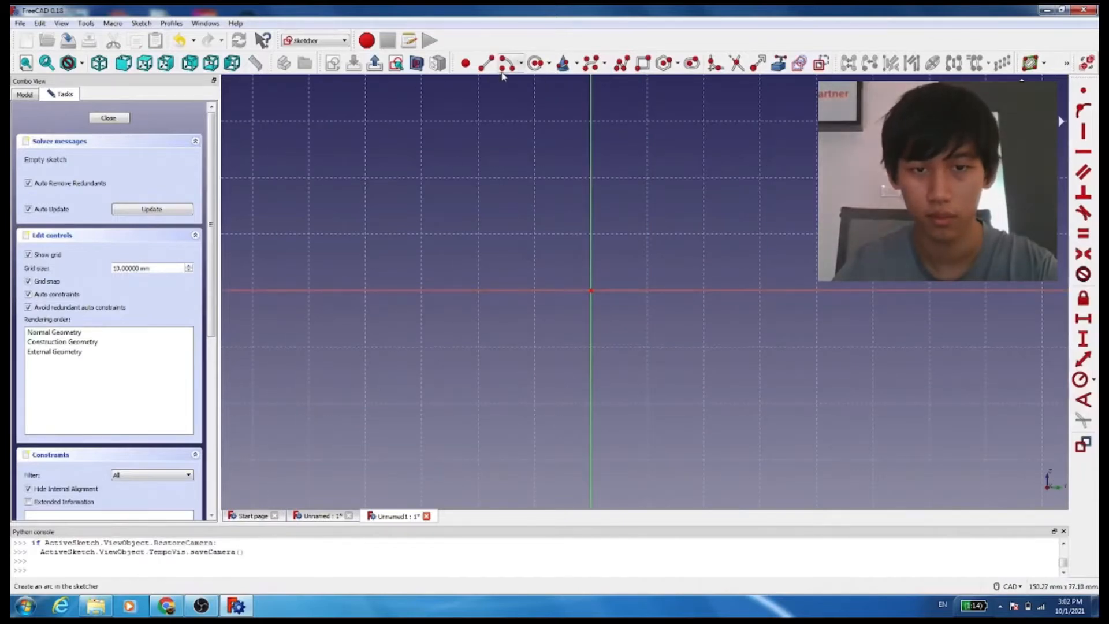
Draw a closed C-shaped polyline, 30 mm square with a 20 by 10 mm notch in its right side, and close the sketch
left_click(486, 63)
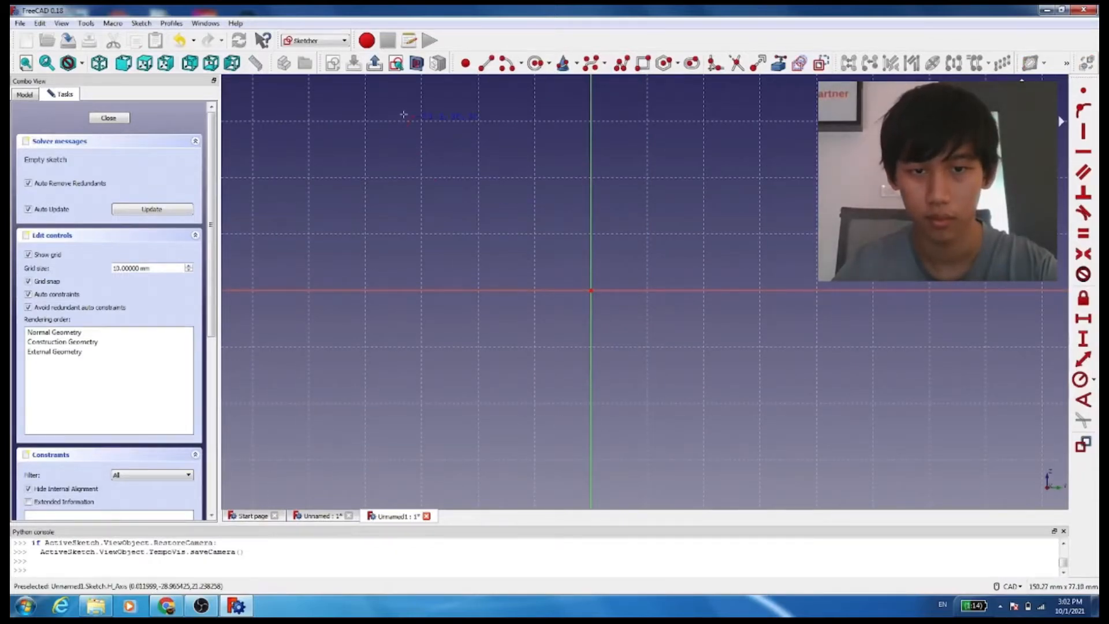
left_click(798, 124)
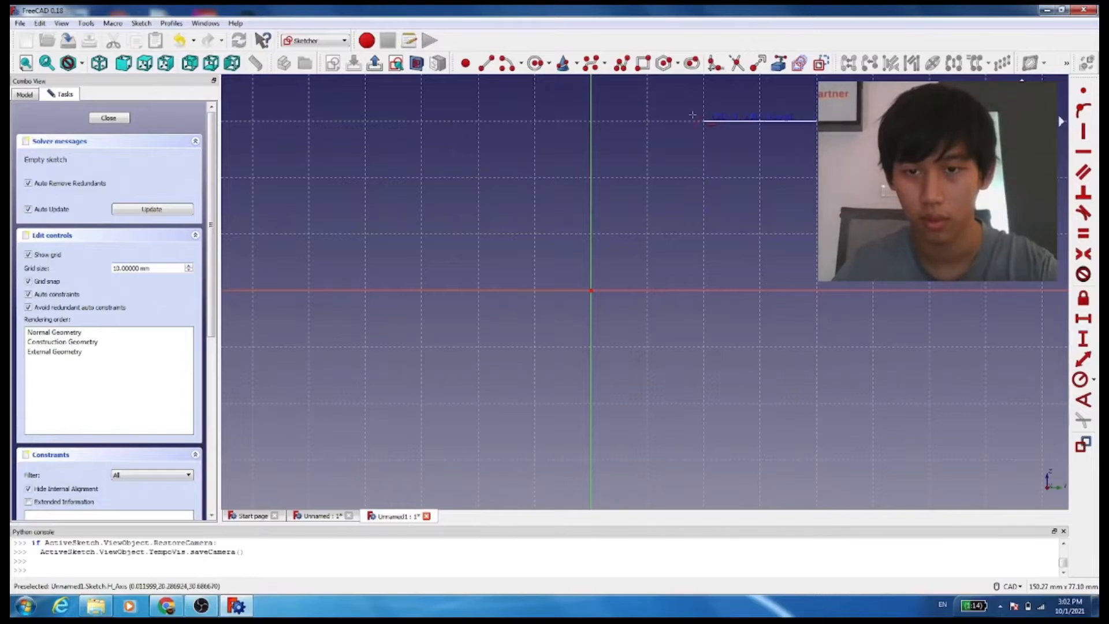
left_click(652, 123)
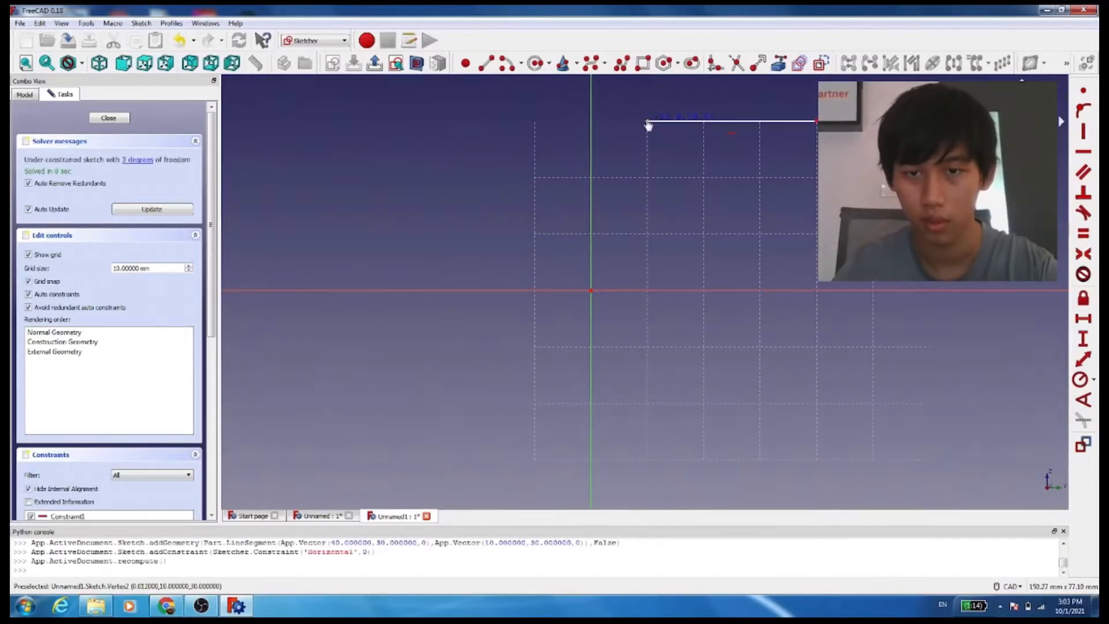
left_click(648, 122)
left_click(648, 290)
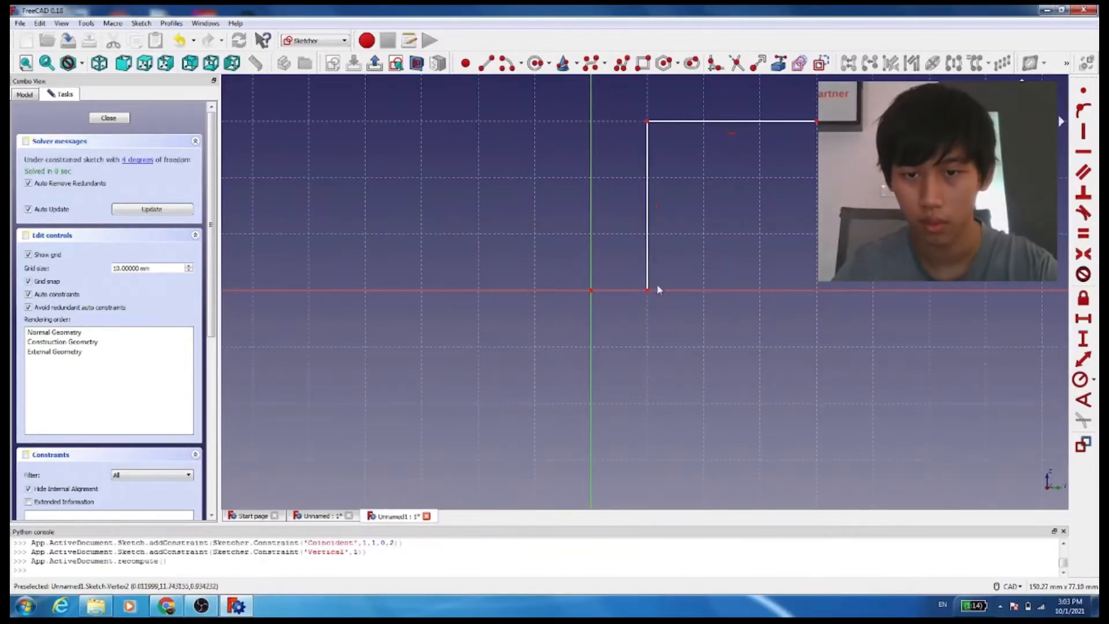
left_click(648, 290)
left_click(811, 295)
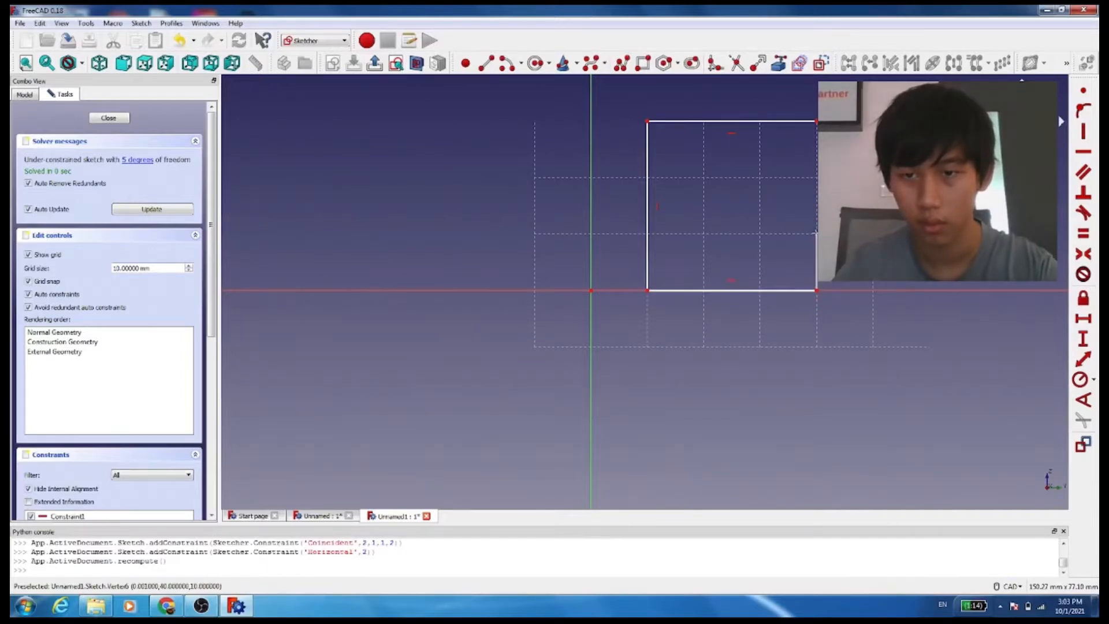
left_click(816, 234)
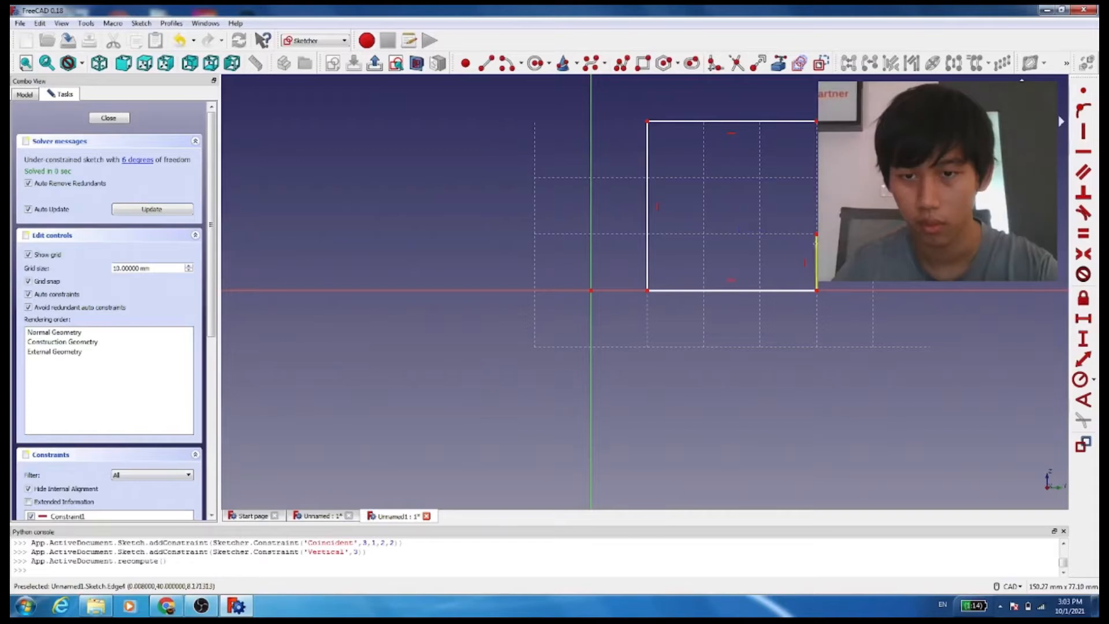
left_click(705, 233)
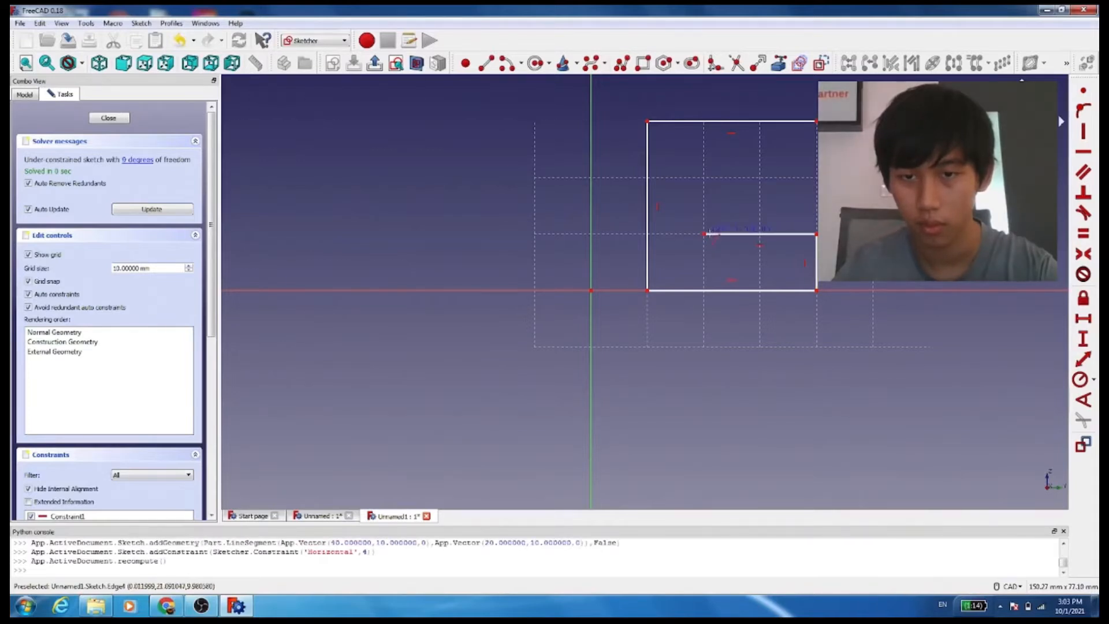
left_click(703, 179)
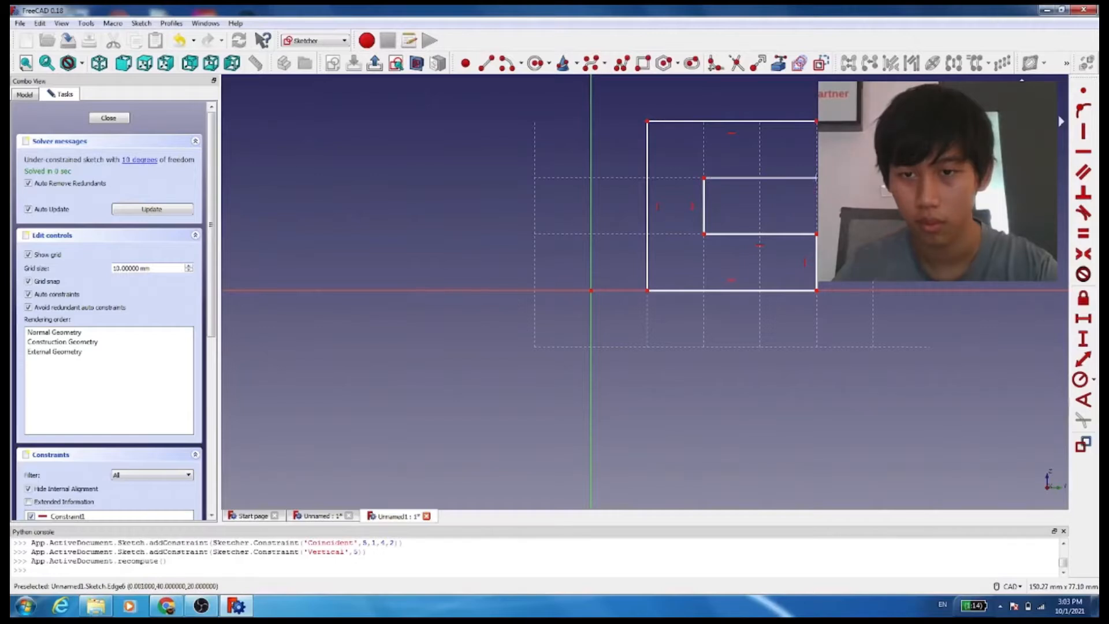
left_click(816, 178)
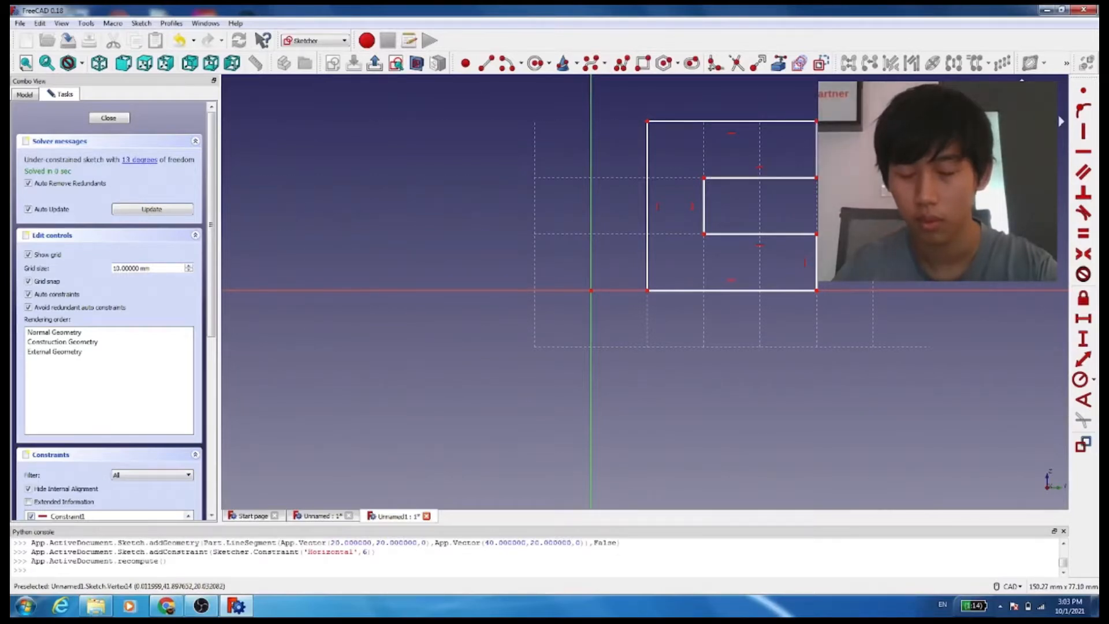
left_click(816, 178)
scroll(709, 200, "up", 2)
scroll(709, 199, "down", 2)
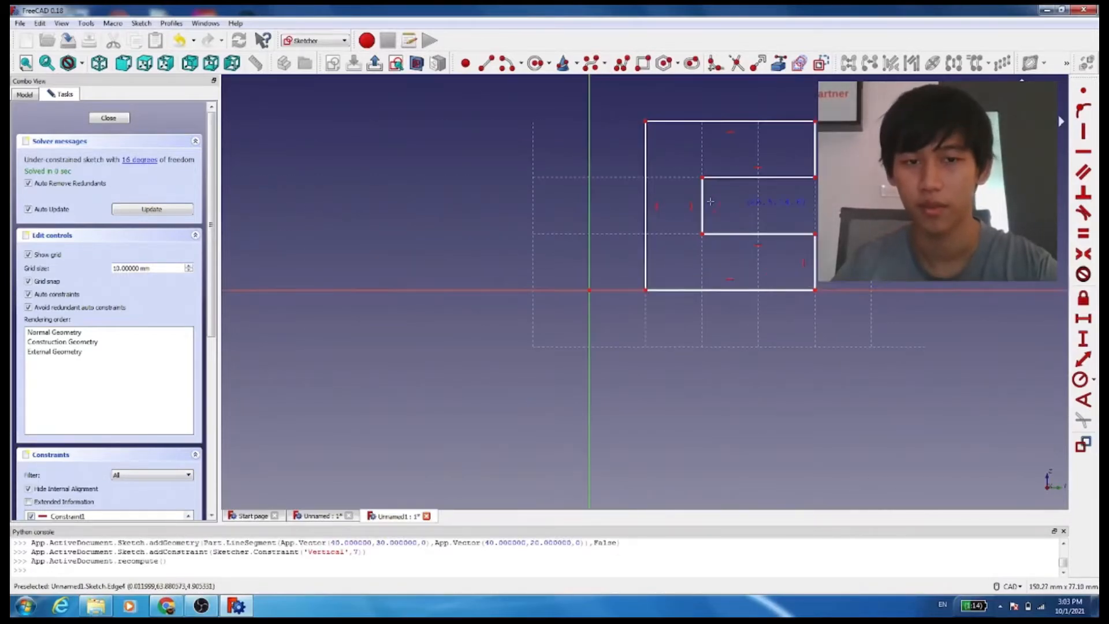
mouse_move(805, 205)
middle_mouse_down()
mouse_move(799, 221)
mouse_move(684, 249)
middle_mouse_up()
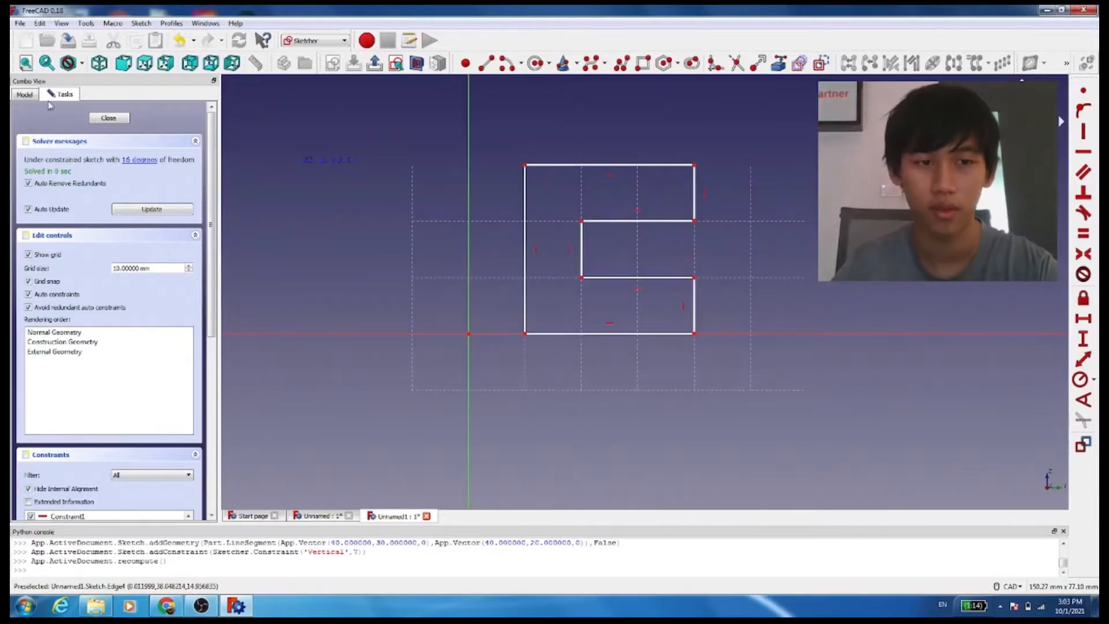
left_click(102, 120)
Pad the C-shaped sketch to a length of 200 mm
mouse_move(518, 193)
middle_mouse_down()
mouse_move(564, 396)
mouse_move(451, 446)
middle_mouse_up()
scroll(417, 312, "down", 3)
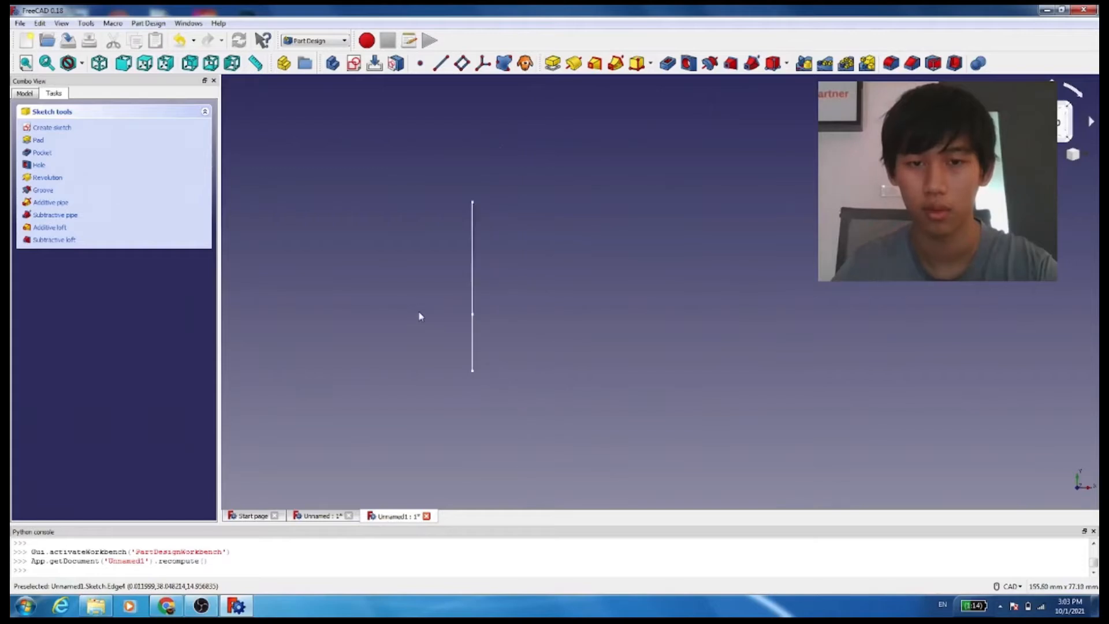
scroll(411, 310, "up", 2)
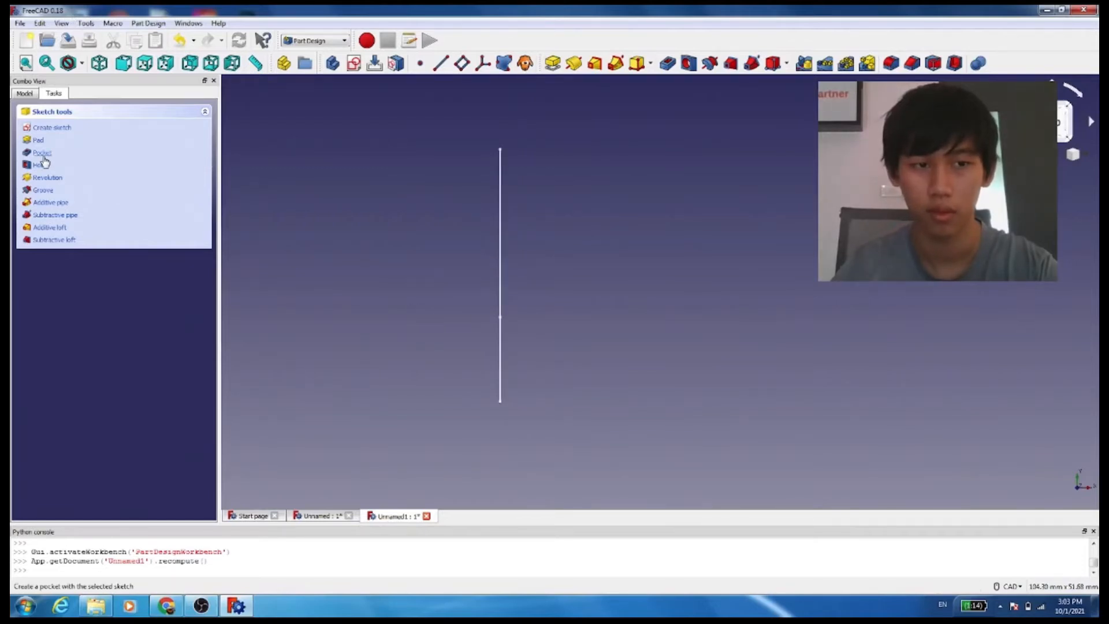
left_click(37, 140)
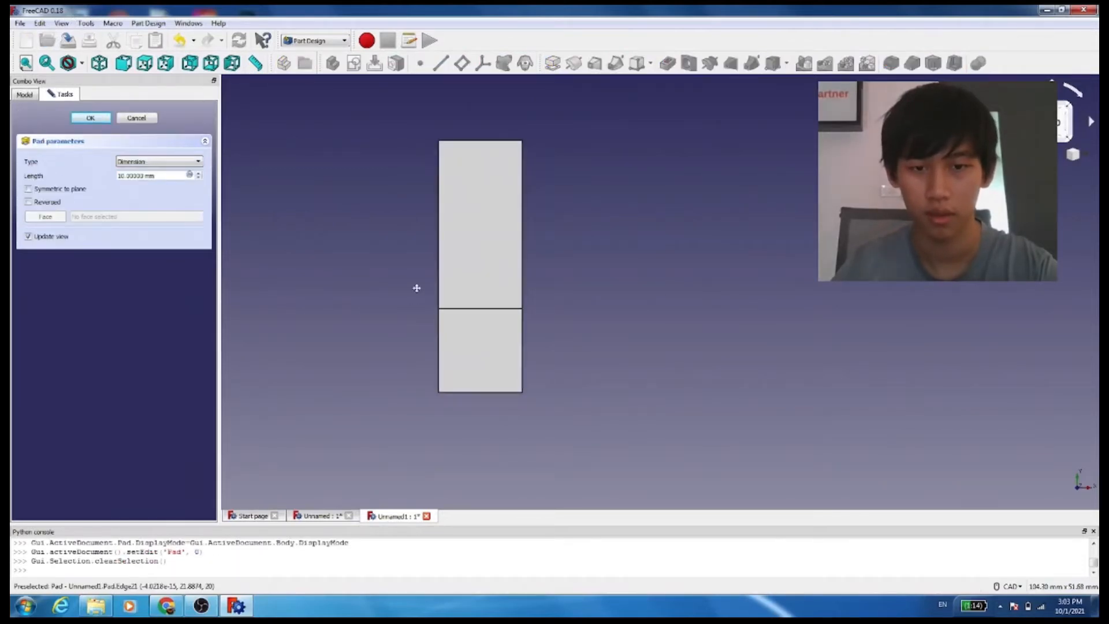
middle_click_drag(416, 287, 661, 287)
middle_click_drag(793, 269, 690, 280)
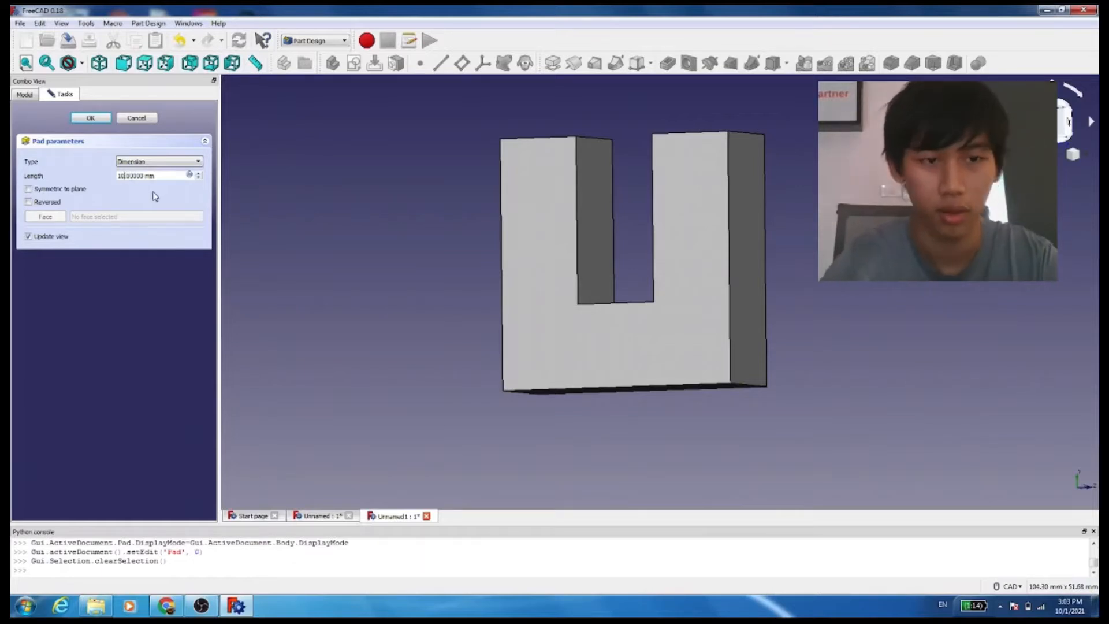
key("BackSpace")
type("250")
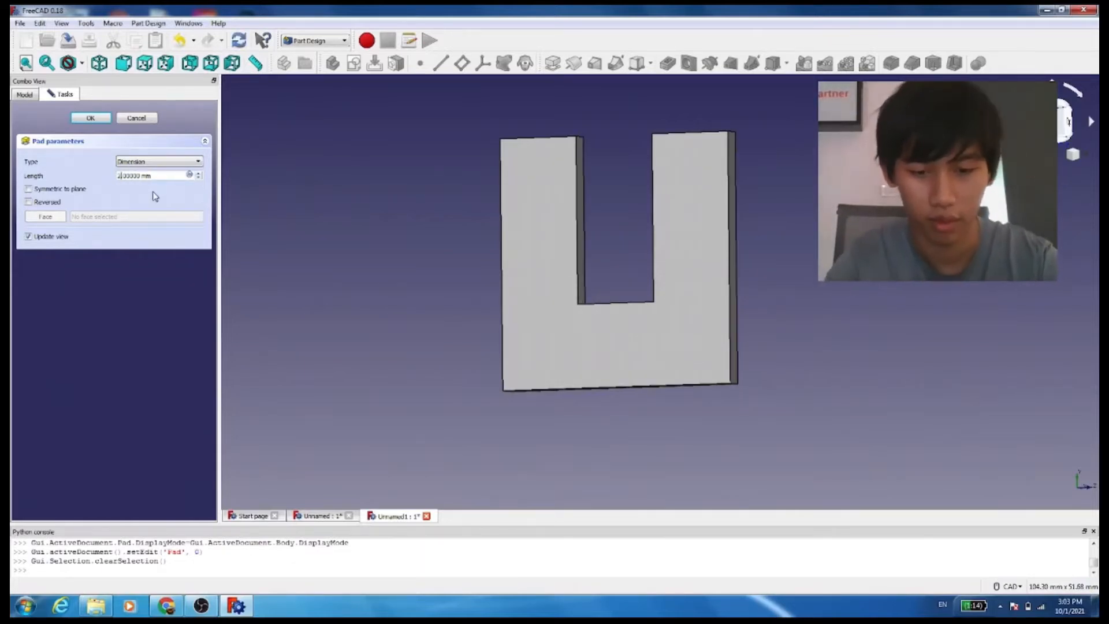
scroll(410, 399, "down", 5)
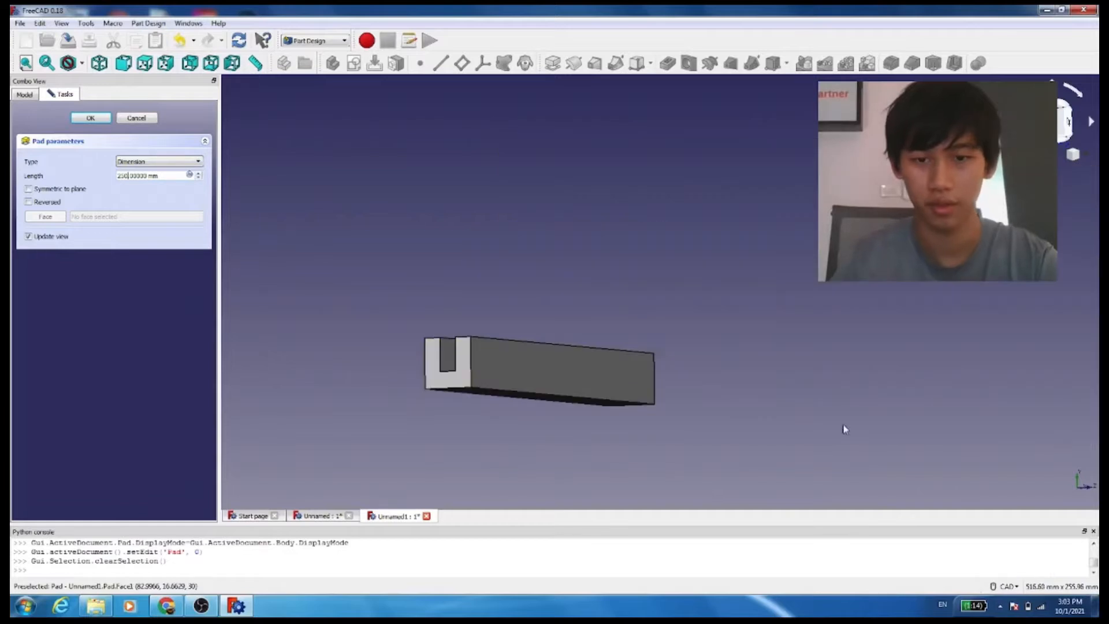
scroll(696, 381, "up", 2)
scroll(401, 241, "down", 3)
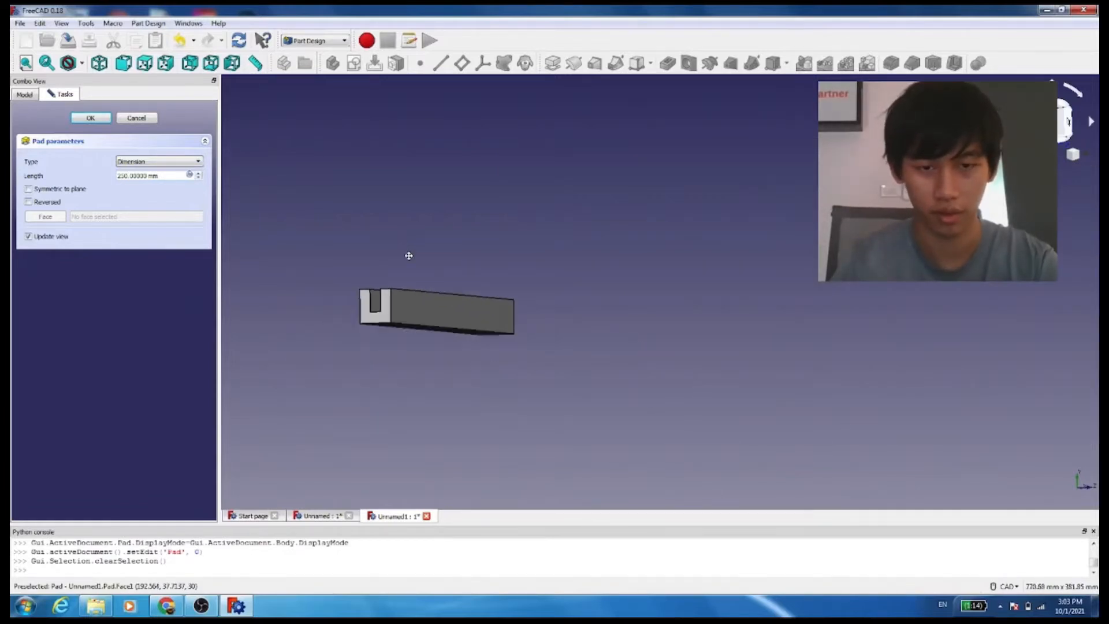
middle_click_drag(408, 252, 443, 227)
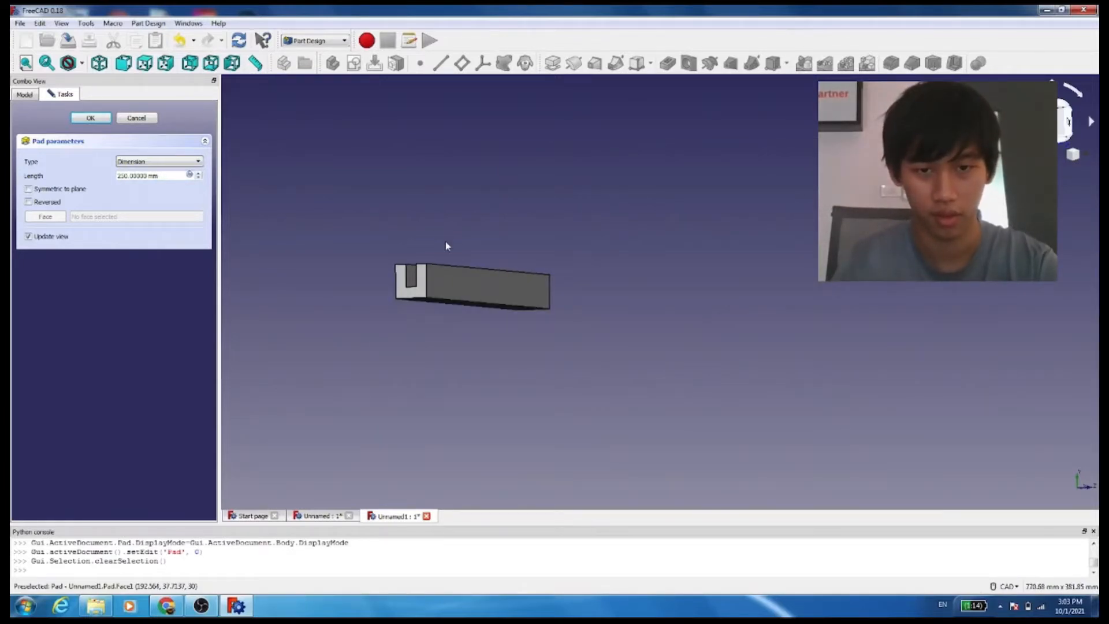
scroll(461, 247, "up", 2)
middle_click(460, 248)
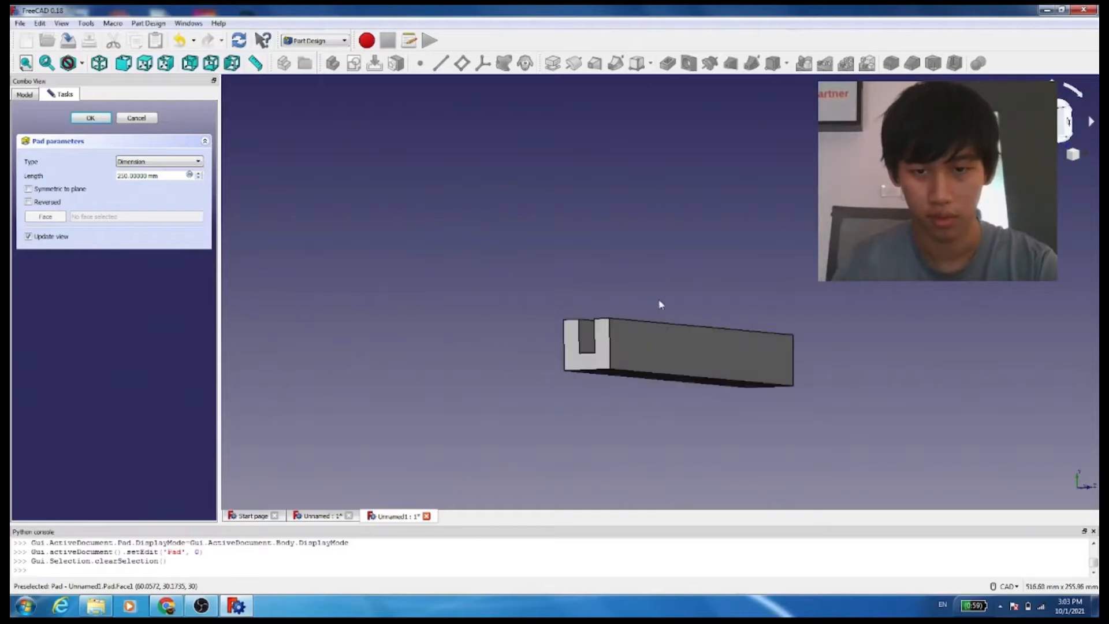
middle_click_drag(661, 304, 633, 331)
scroll(633, 331, "up", 3)
scroll(635, 329, "down", 2)
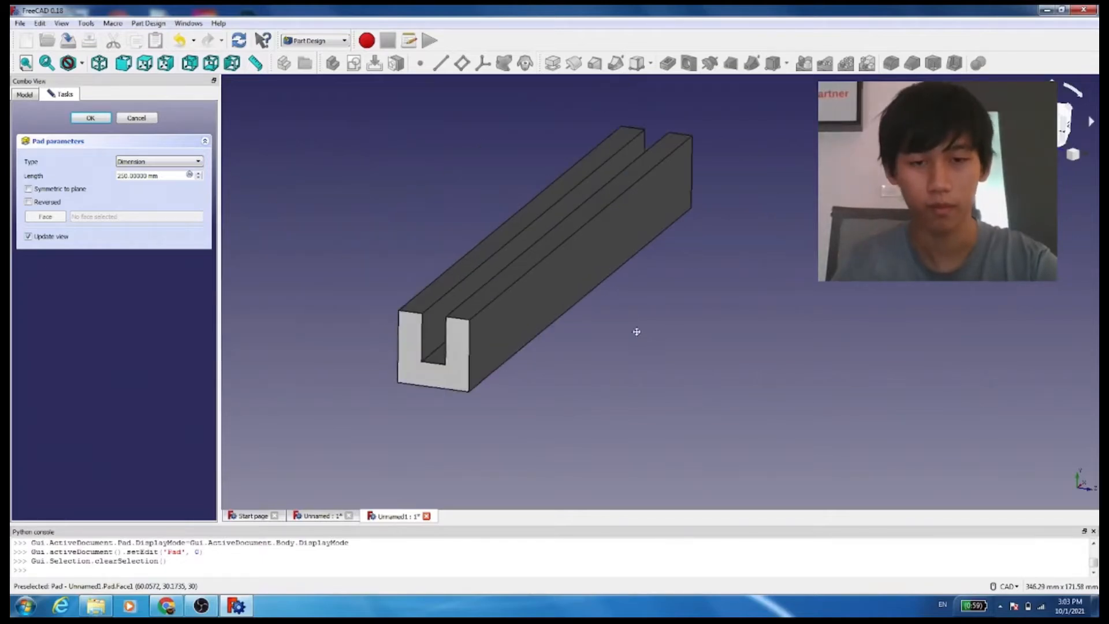
left_click(91, 118)
Export the selected pad as an STL mesh named "model given example" in the Field folder
key("alt+e")
mouse_move(24, 23)
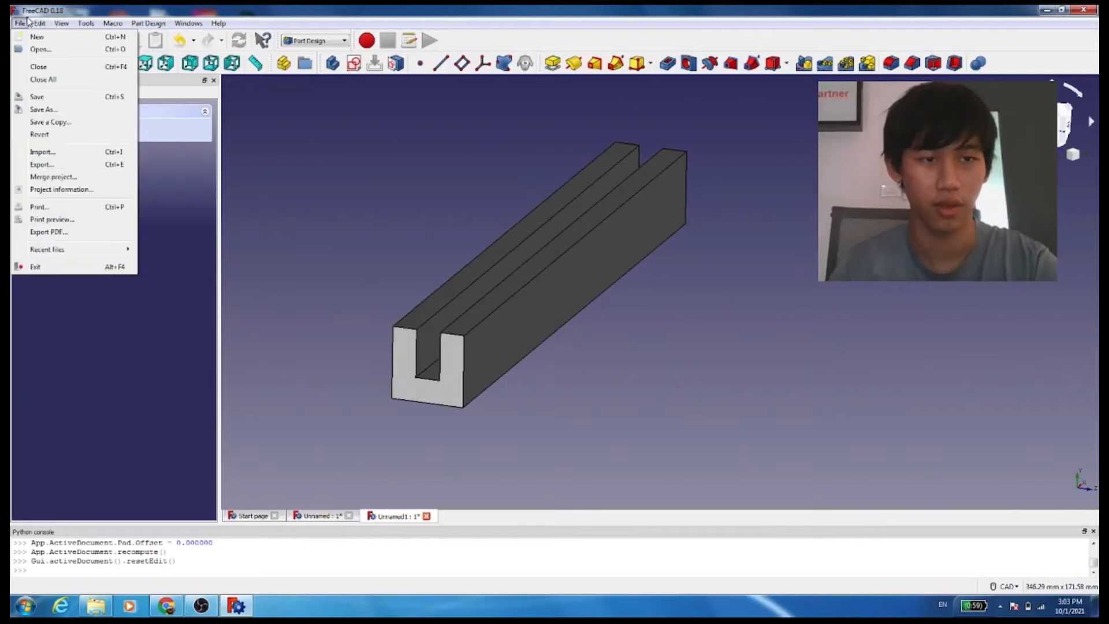
left_click(446, 349)
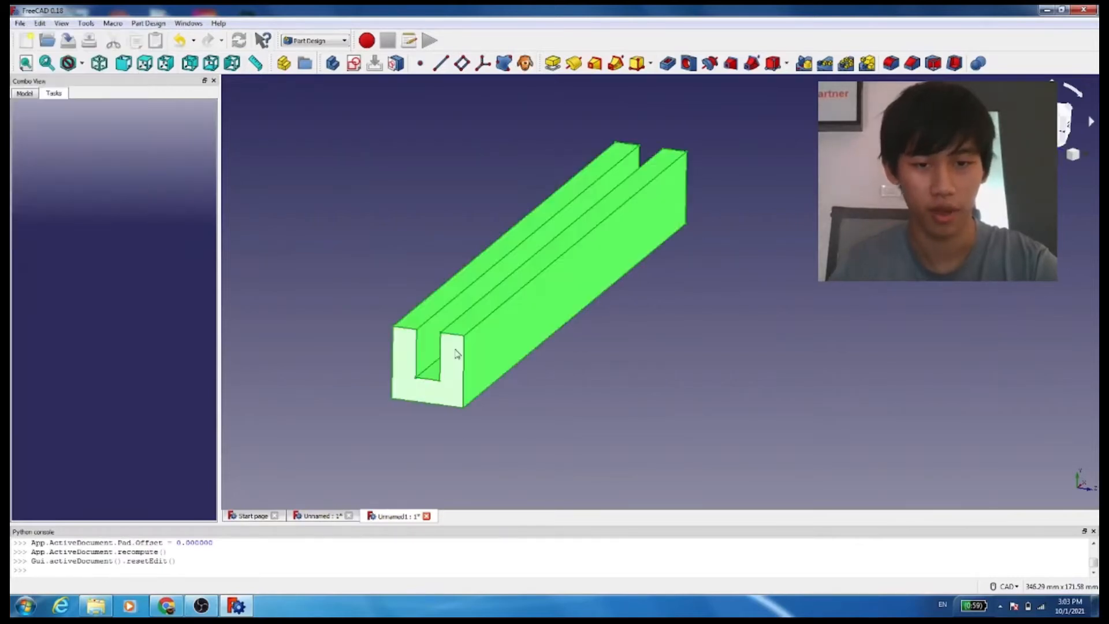
left_click(20, 24)
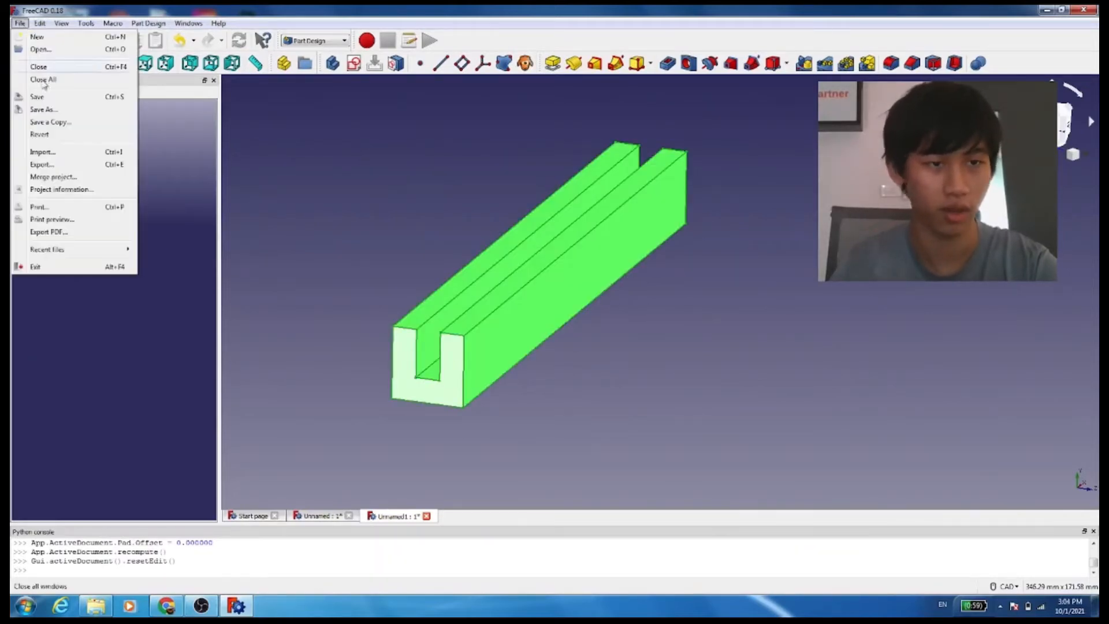
left_click(62, 166)
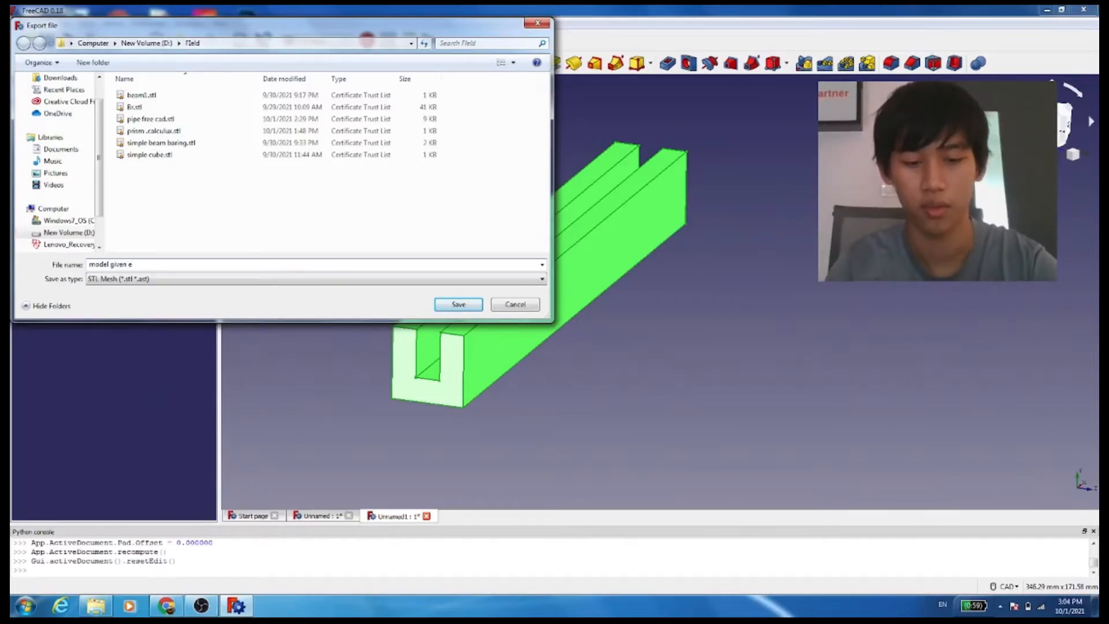
key("BackSpace")
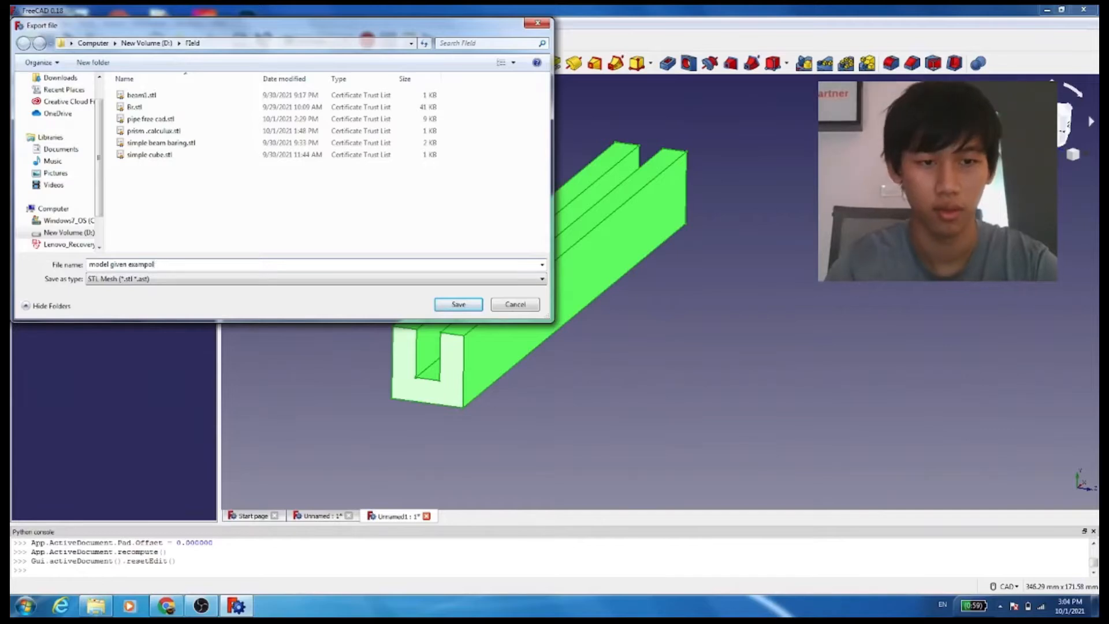
type("le")
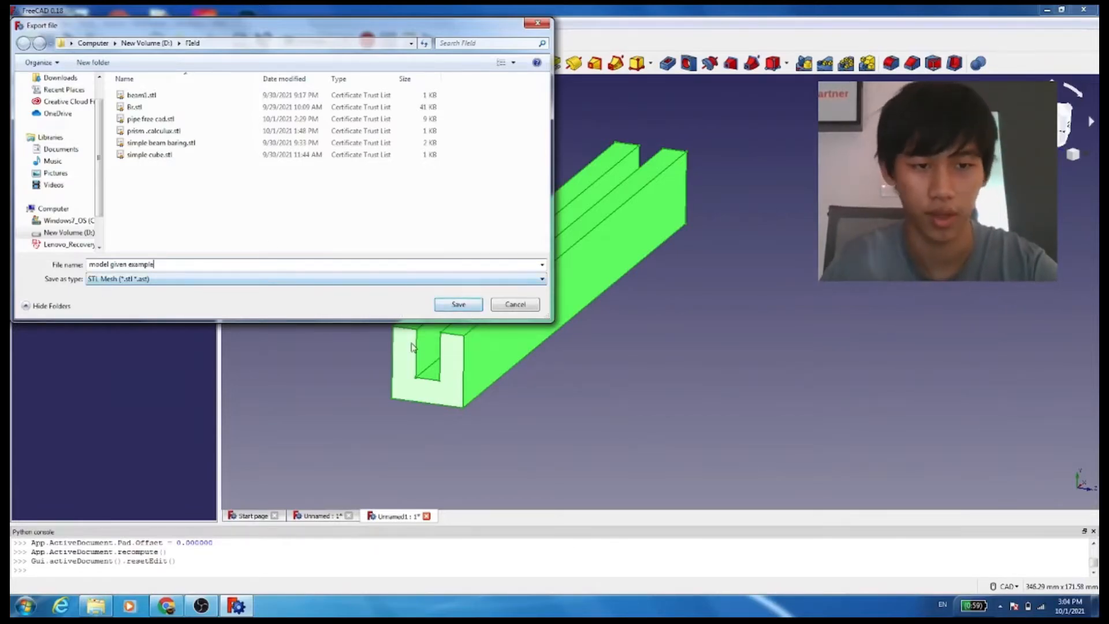
left_click(459, 304)
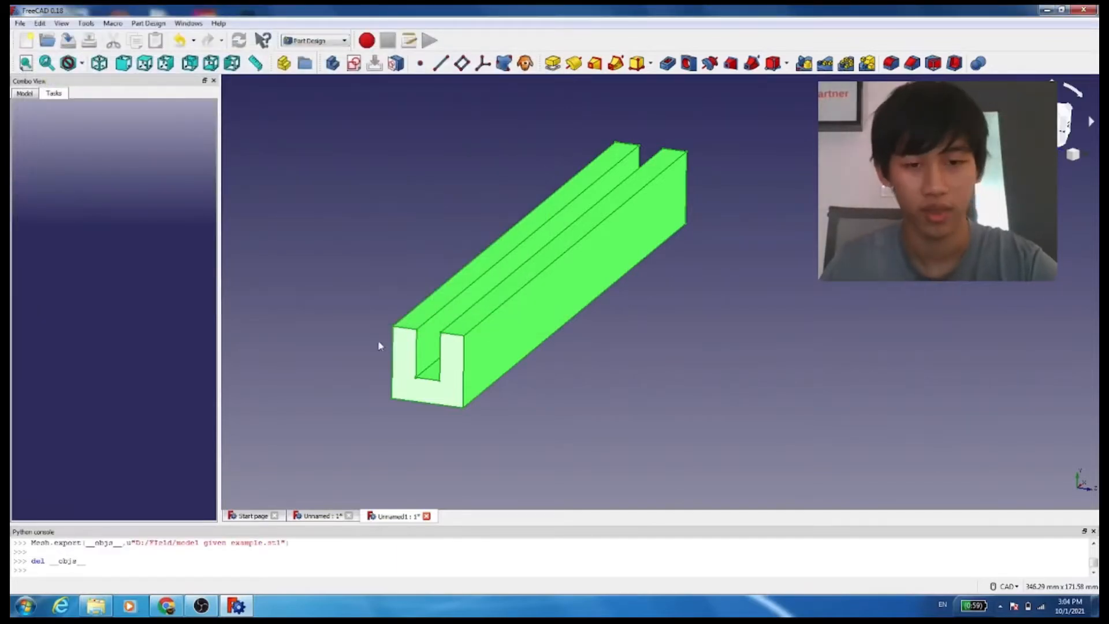
Switch to PrePoMax and maximize its window
scroll(363, 332, "down", 2)
scroll(393, 318, "up", 2)
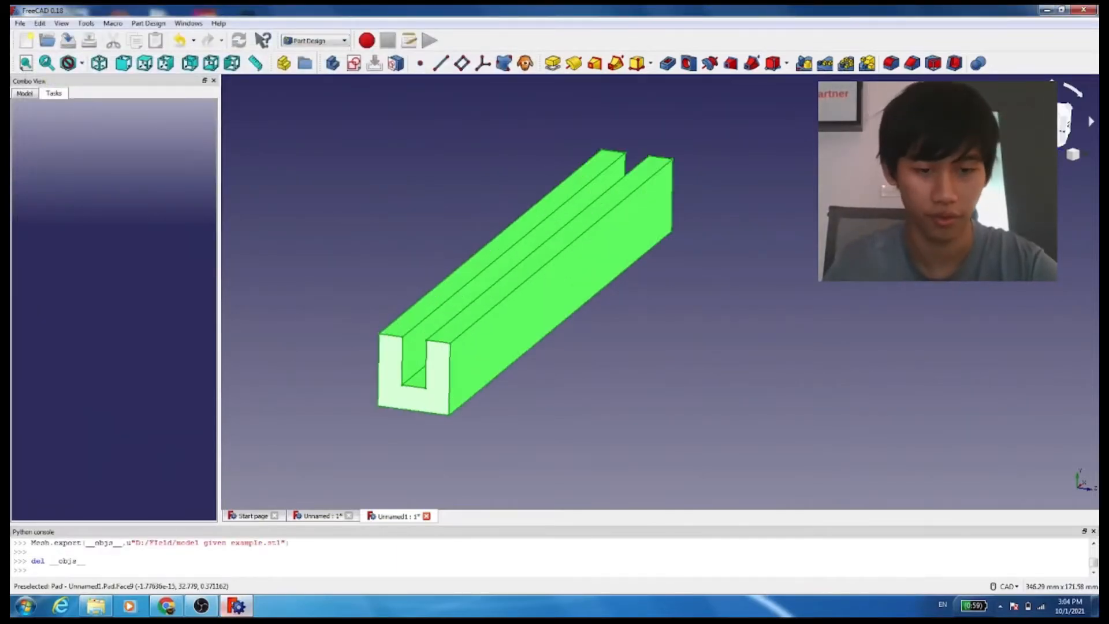
left_click(1045, 10)
double_click(245, 498)
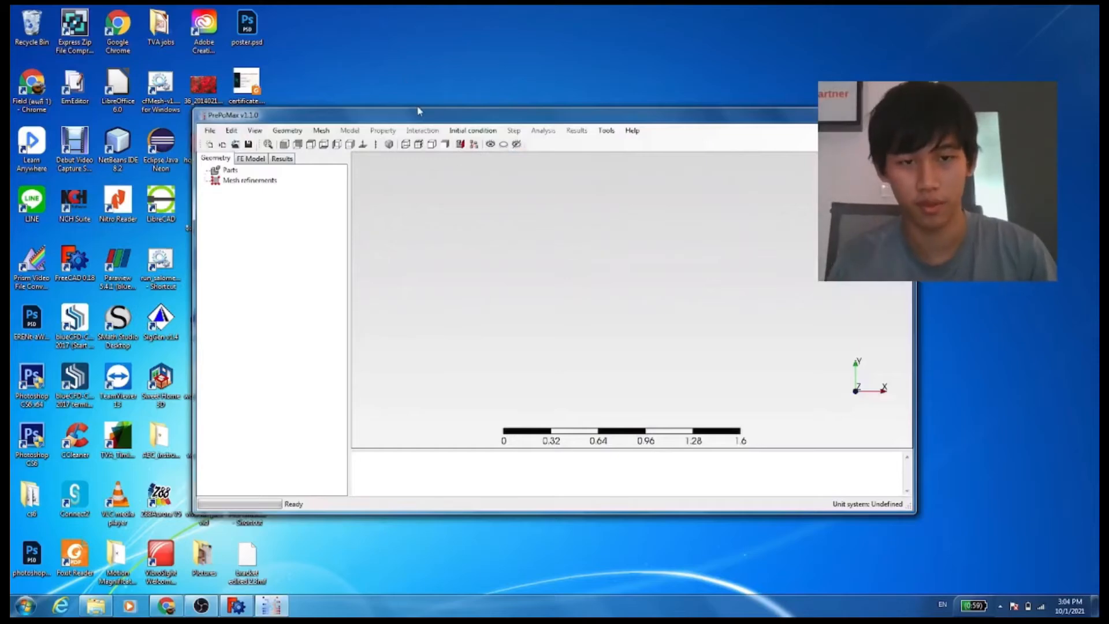
left_click_drag(419, 109, 469, 97)
double_click(469, 97)
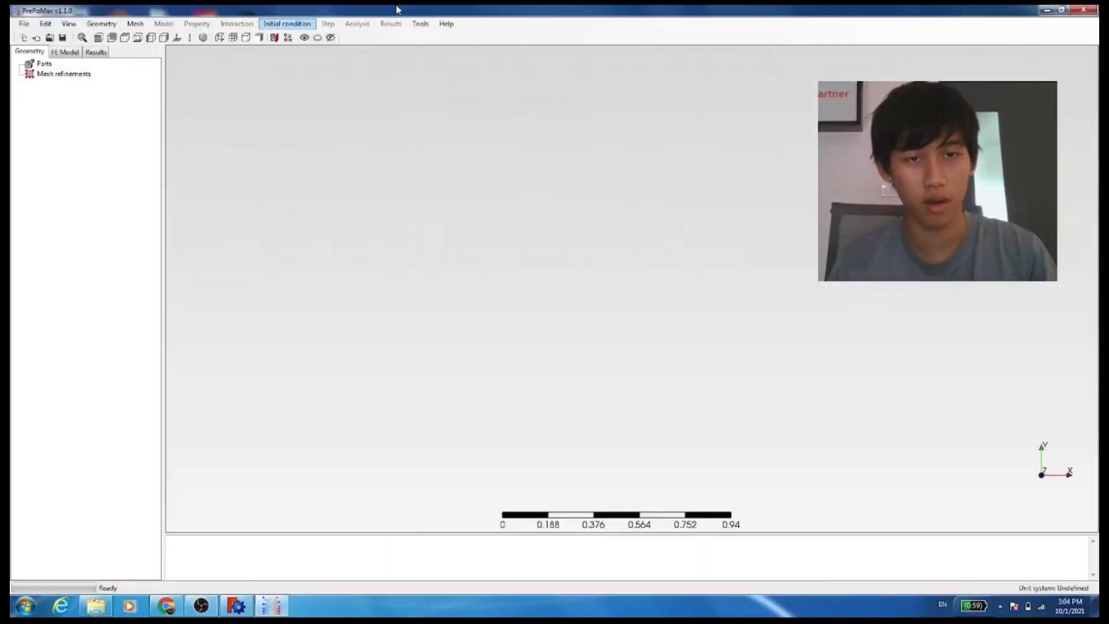
Import "model given example.stl" and choose the unitless unit system
left_click(23, 24)
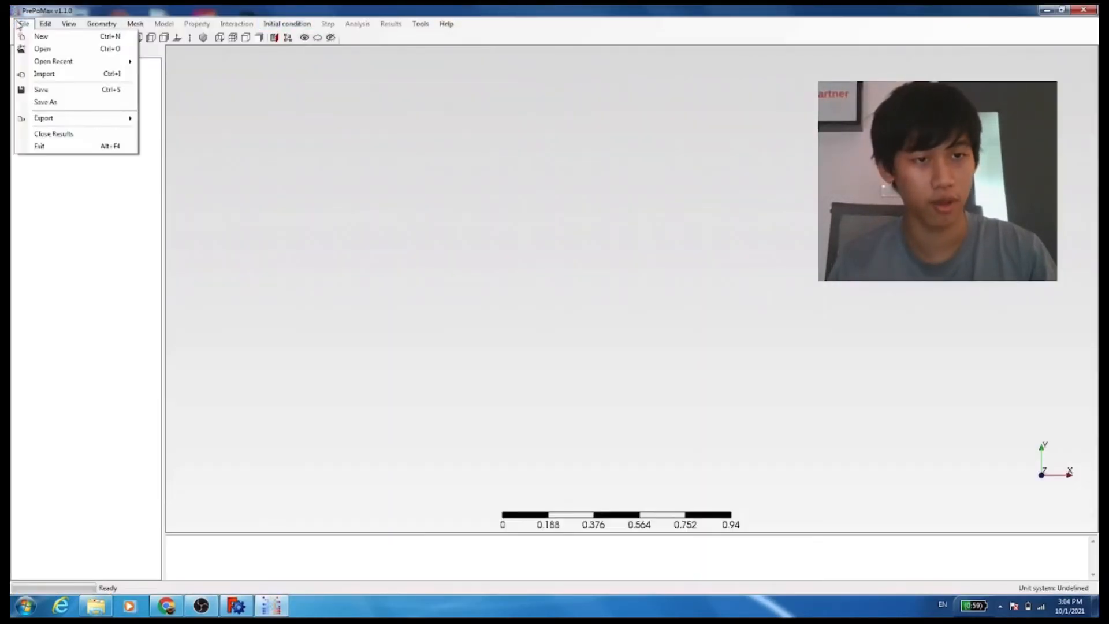
left_click(46, 74)
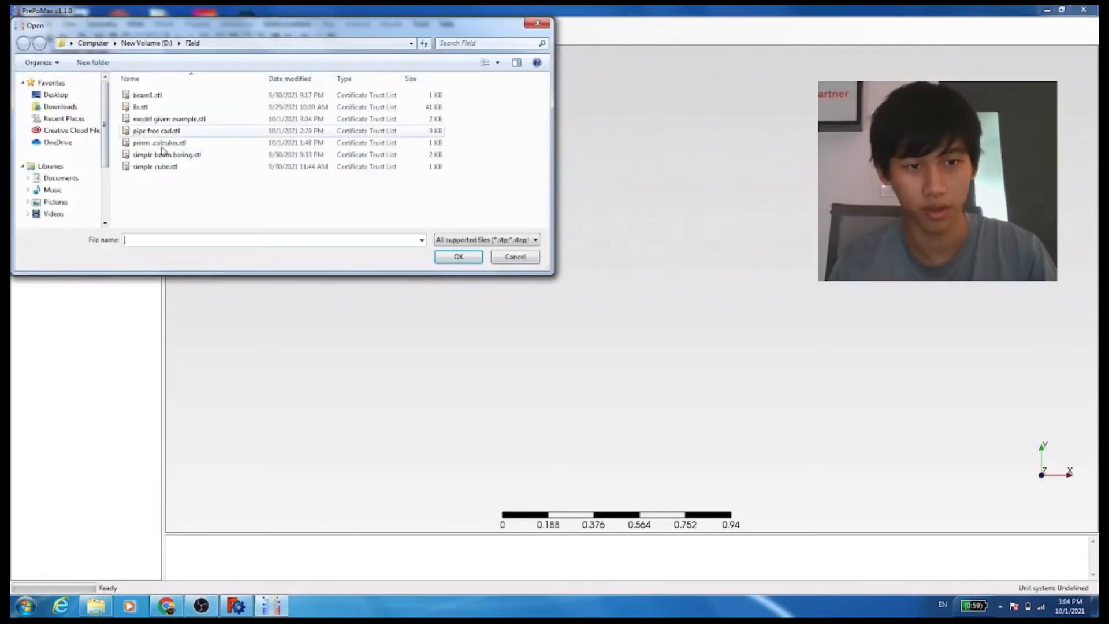
double_click(169, 120)
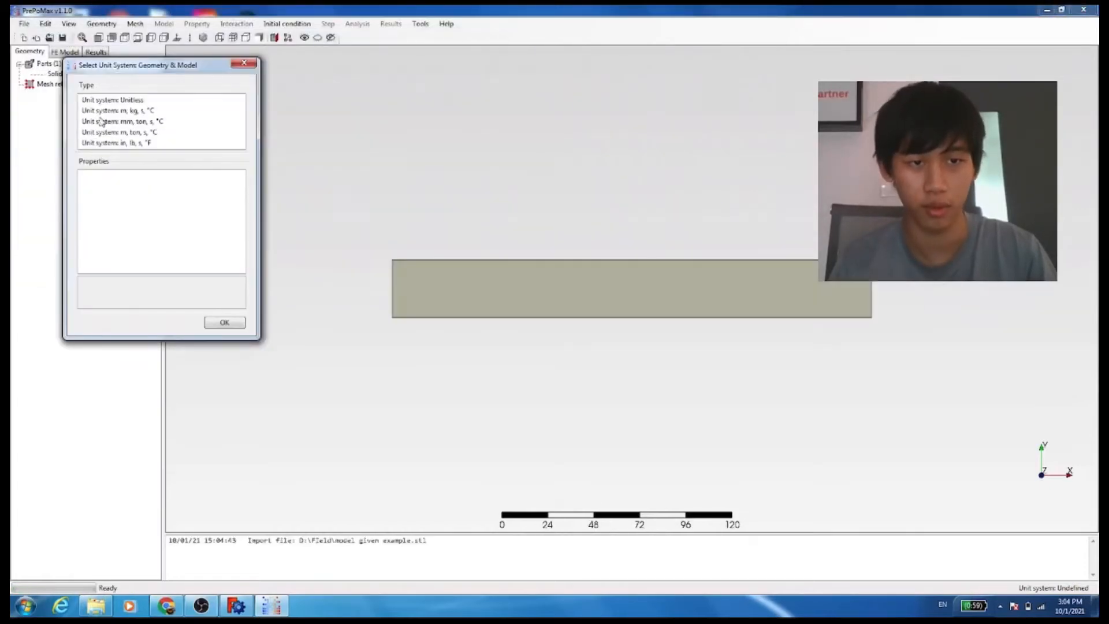
left_click(121, 100)
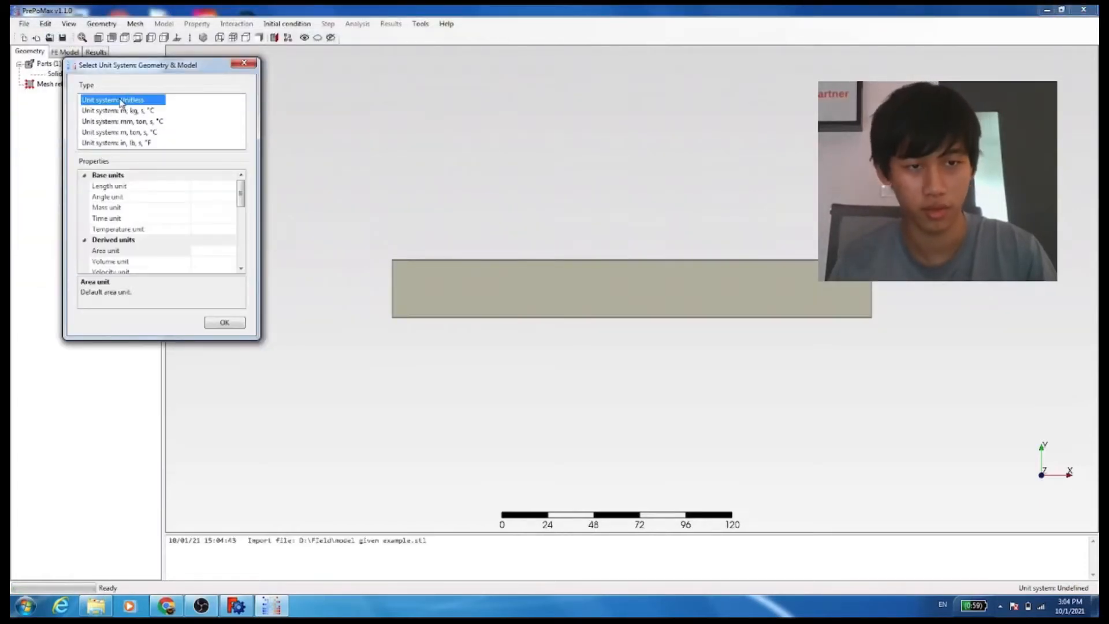
left_click(224, 322)
Create a mesh for the imported solid part
left_click_drag(386, 257, 282, 168)
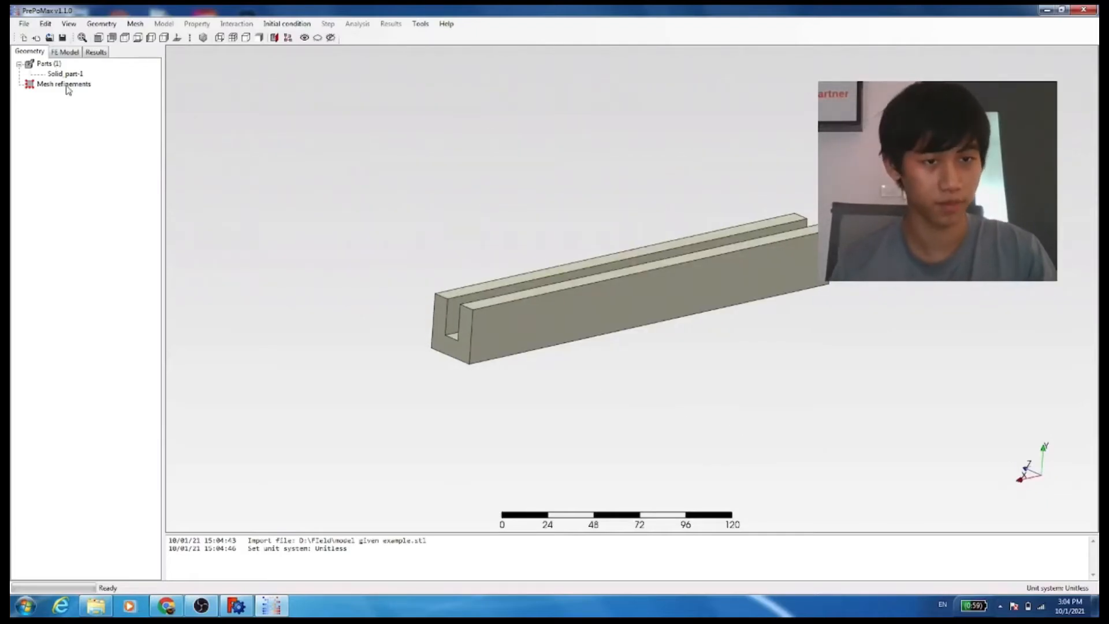
left_click_drag(309, 112, 1079, 433)
right_click(594, 273)
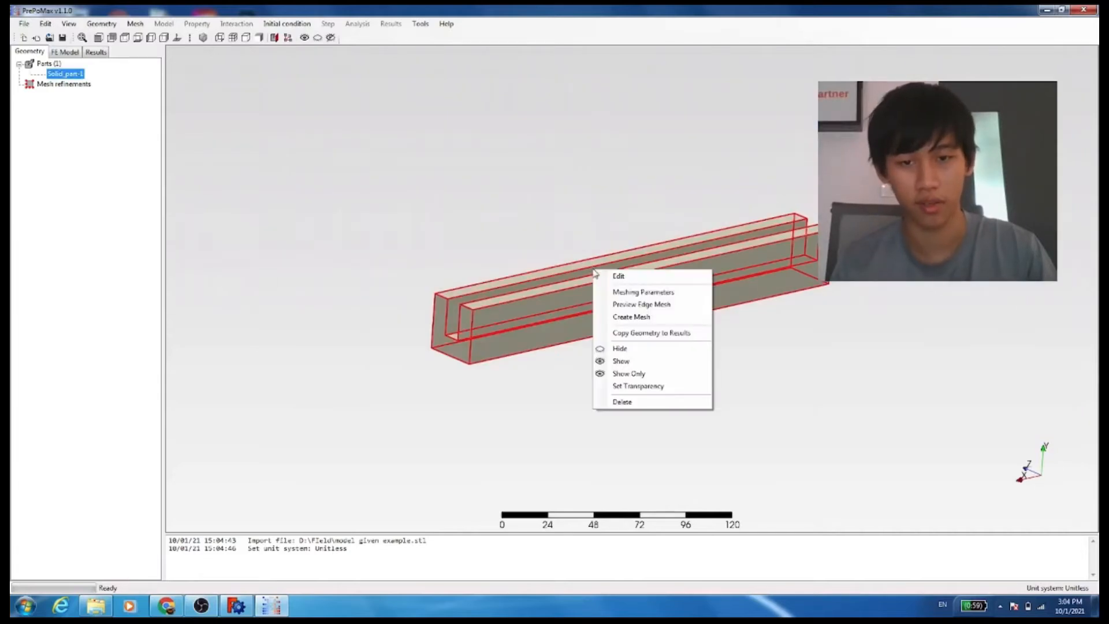
left_click(622, 316)
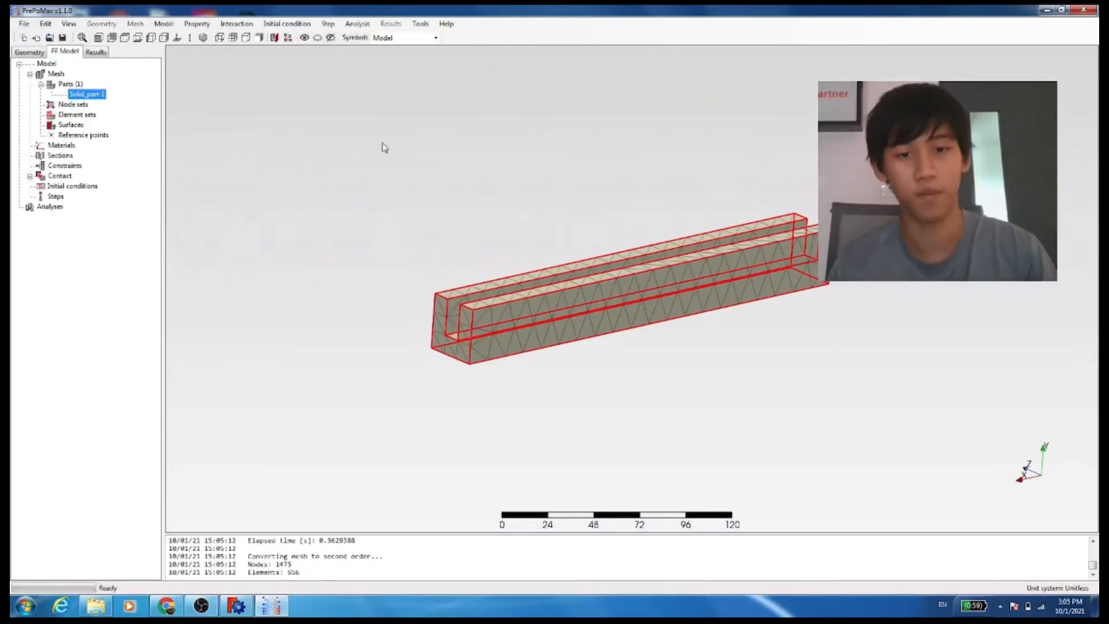
Rename the meshed part as complexbeam
left_click_drag(469, 217, 860, 371)
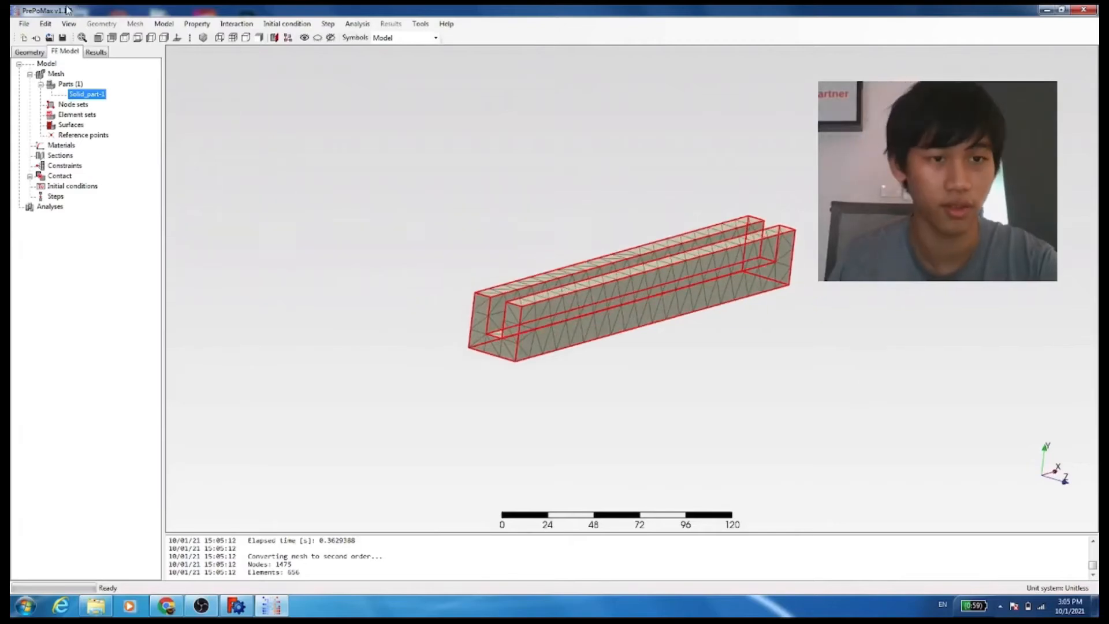
right_click(106, 96)
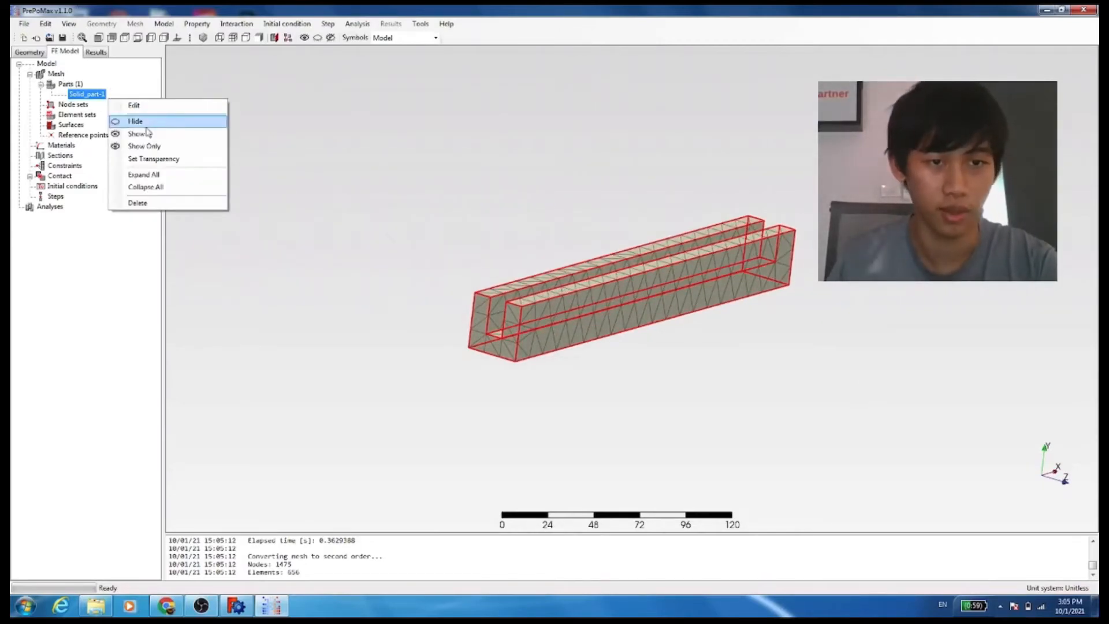
left_click(142, 105)
left_click(228, 110)
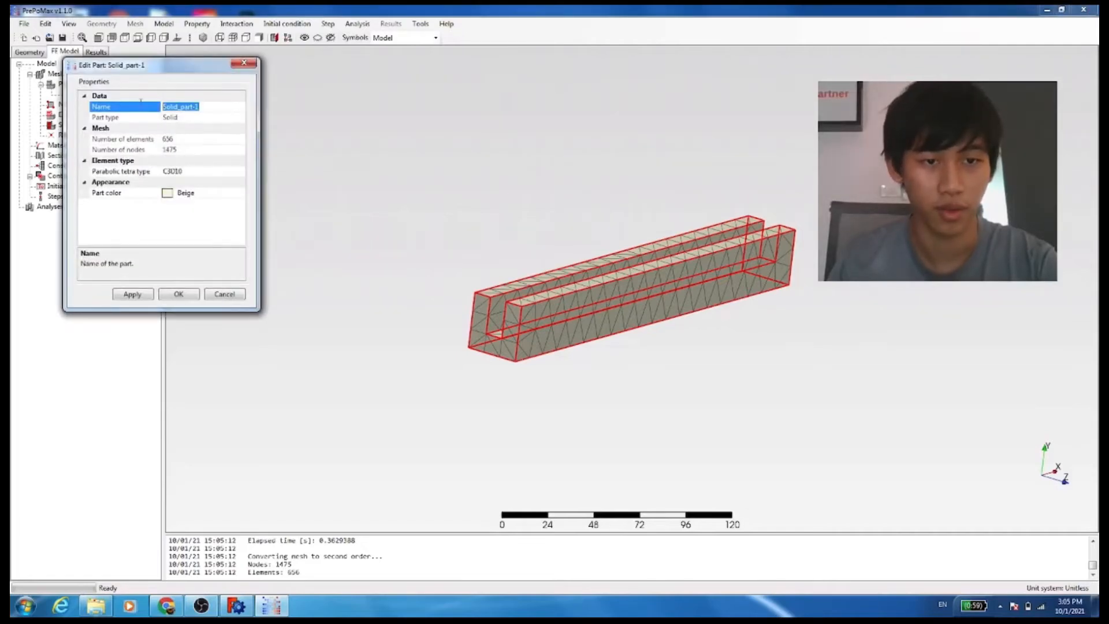
key("BackSpace")
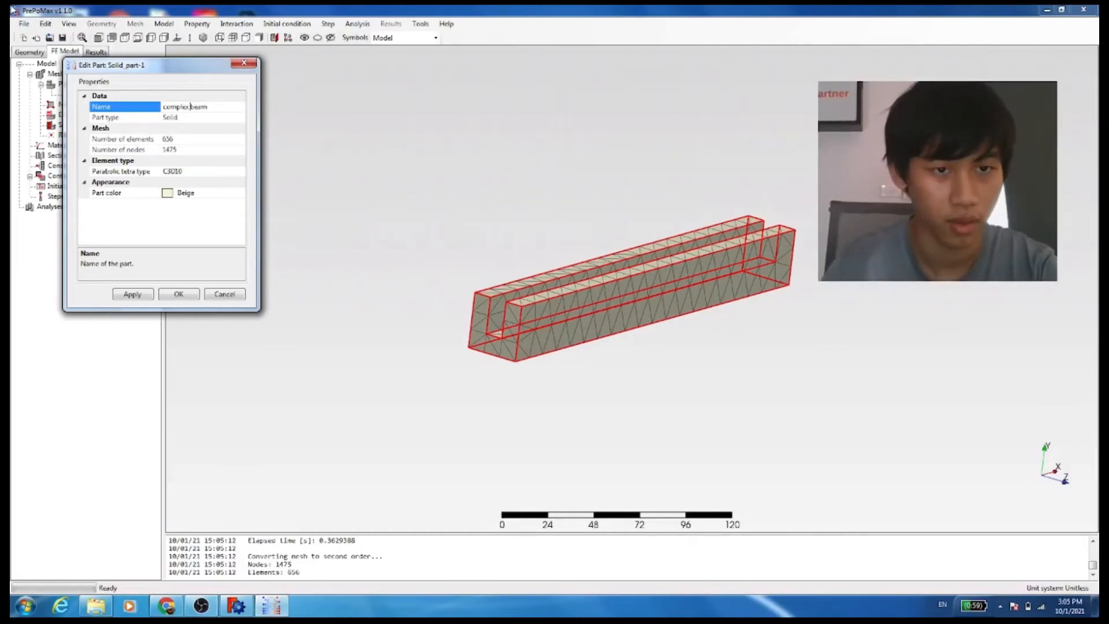
key("BackSpace")
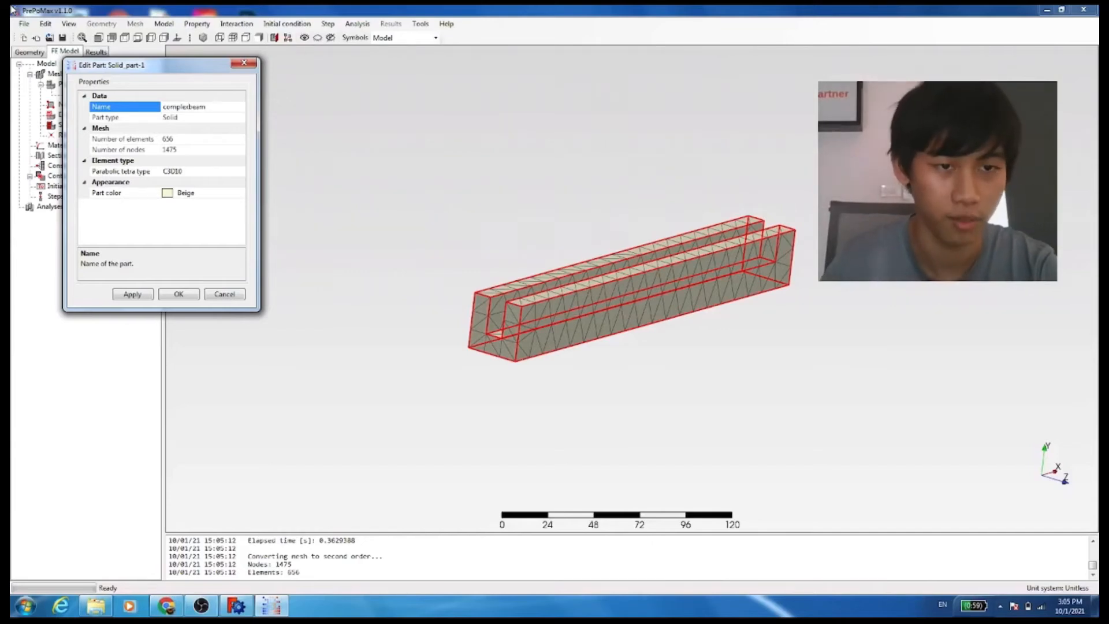
left_click(179, 294)
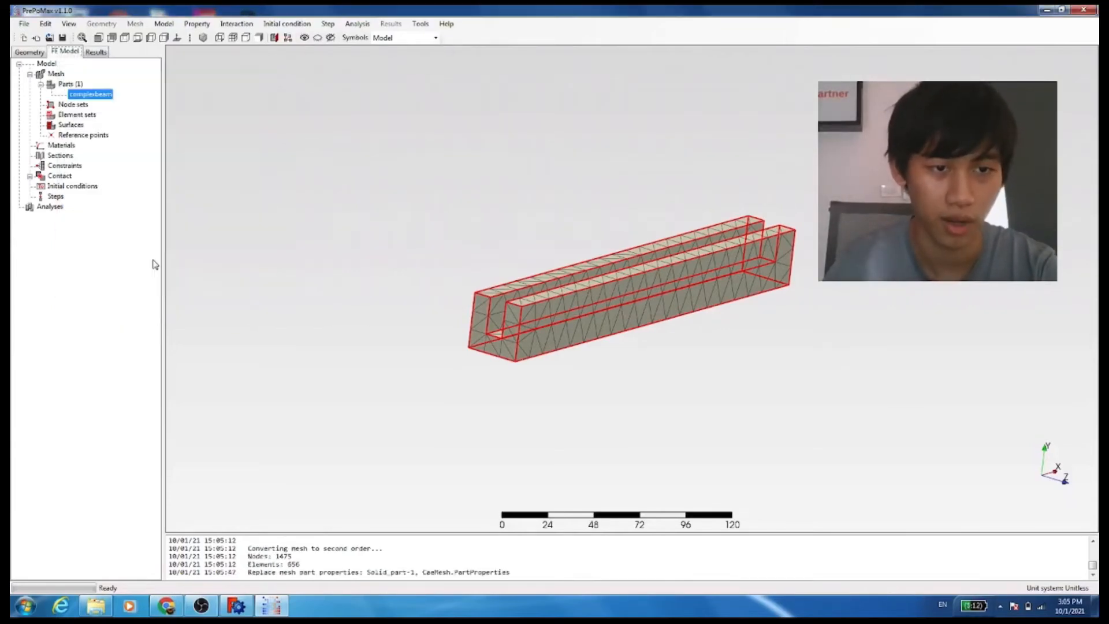
Add the 6061_Alloy aluminium material from the material library to the FE model
right_click(61, 147)
left_click(87, 166)
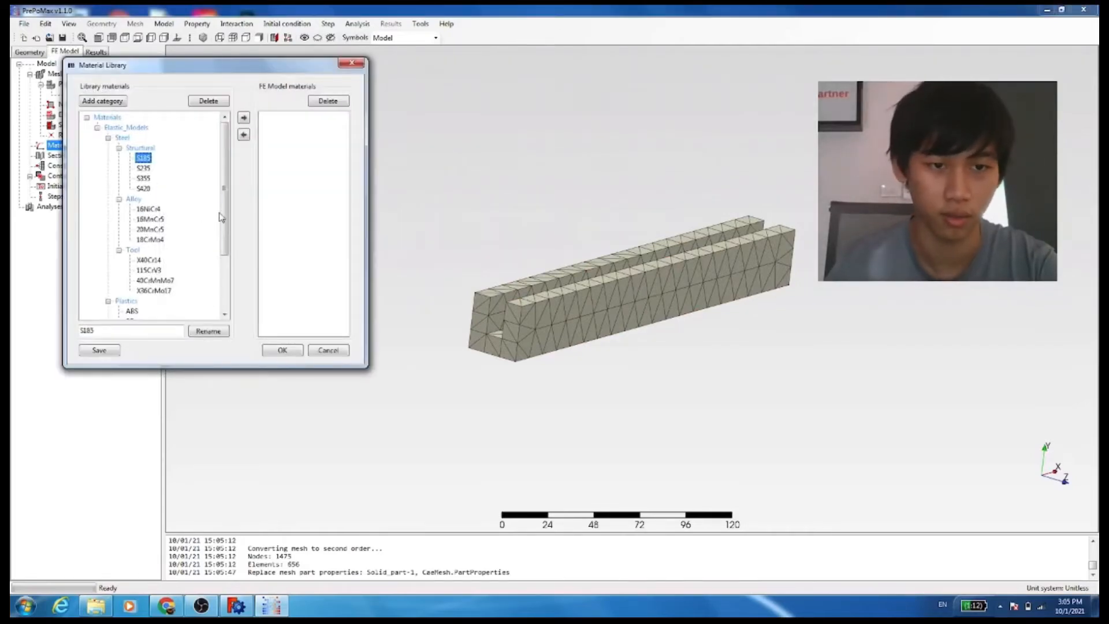
left_click_drag(226, 217, 228, 272)
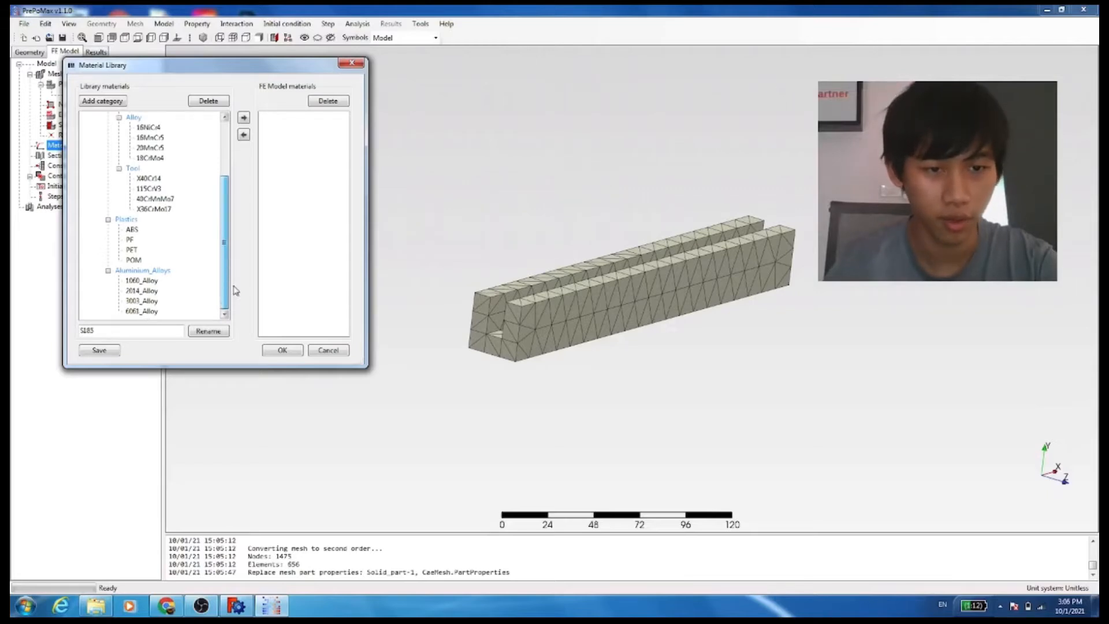
left_click(151, 312)
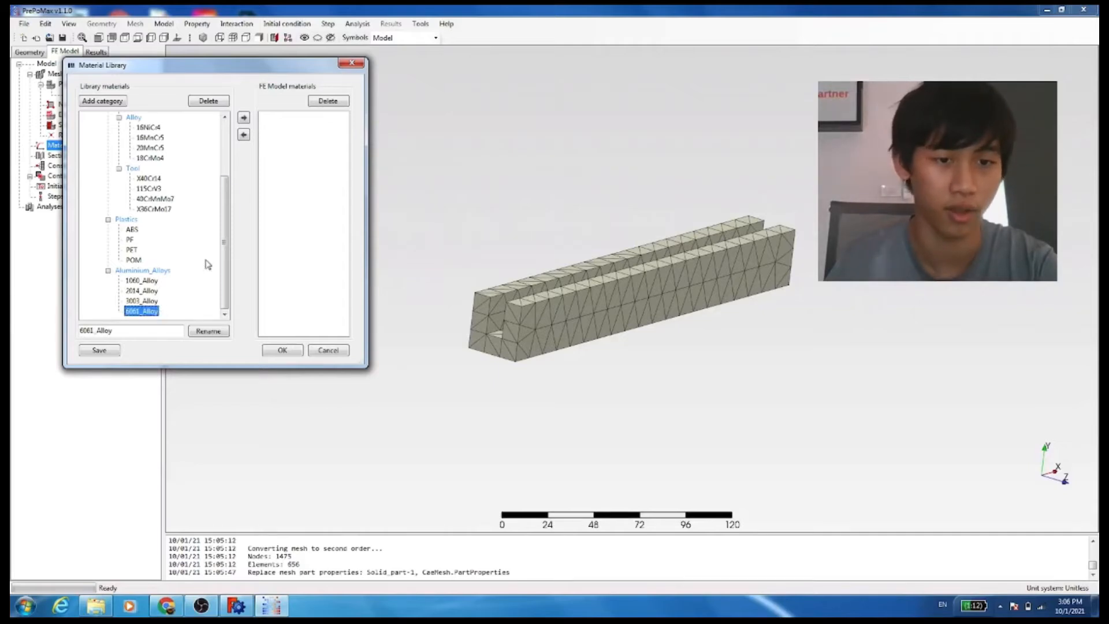
left_click(243, 118)
left_click_drag(227, 237, 166, 160)
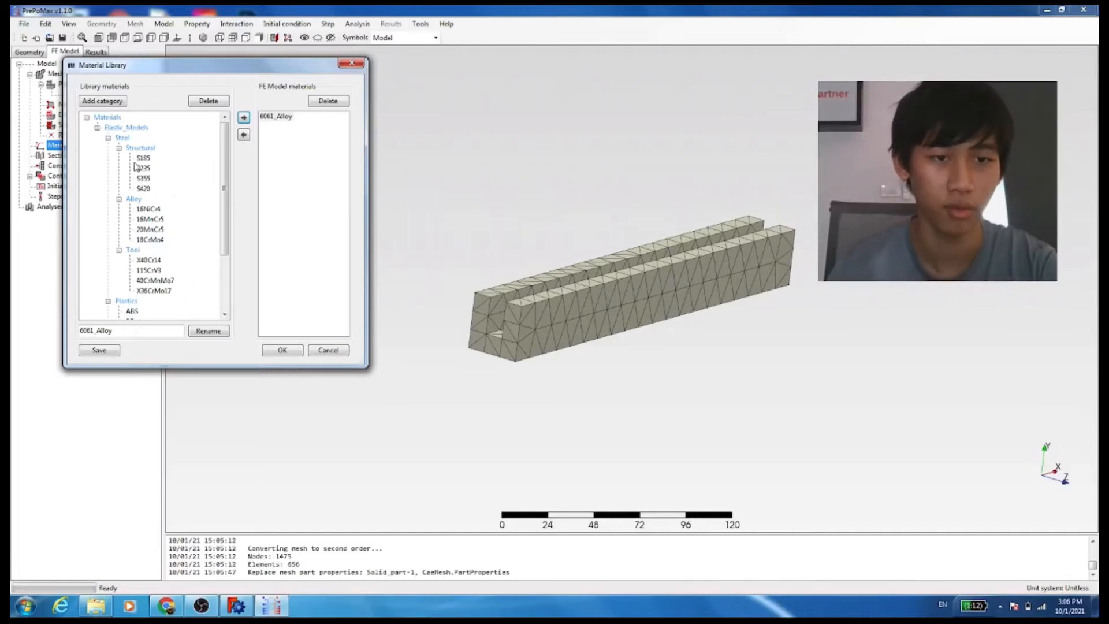
left_click_drag(226, 227, 226, 267)
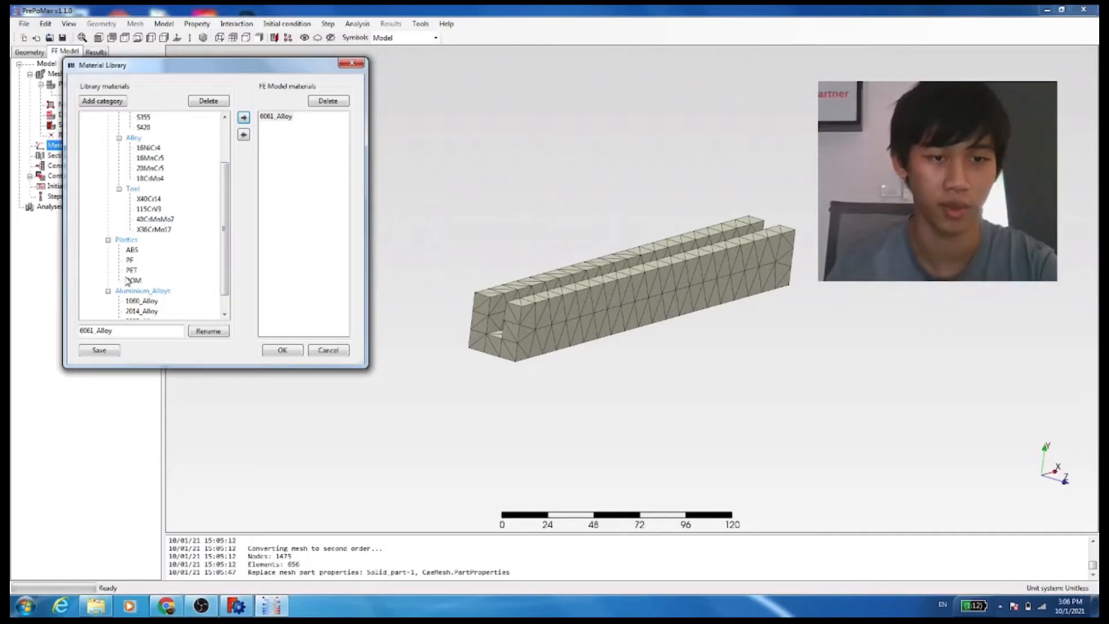
scroll(227, 269, "down", 1)
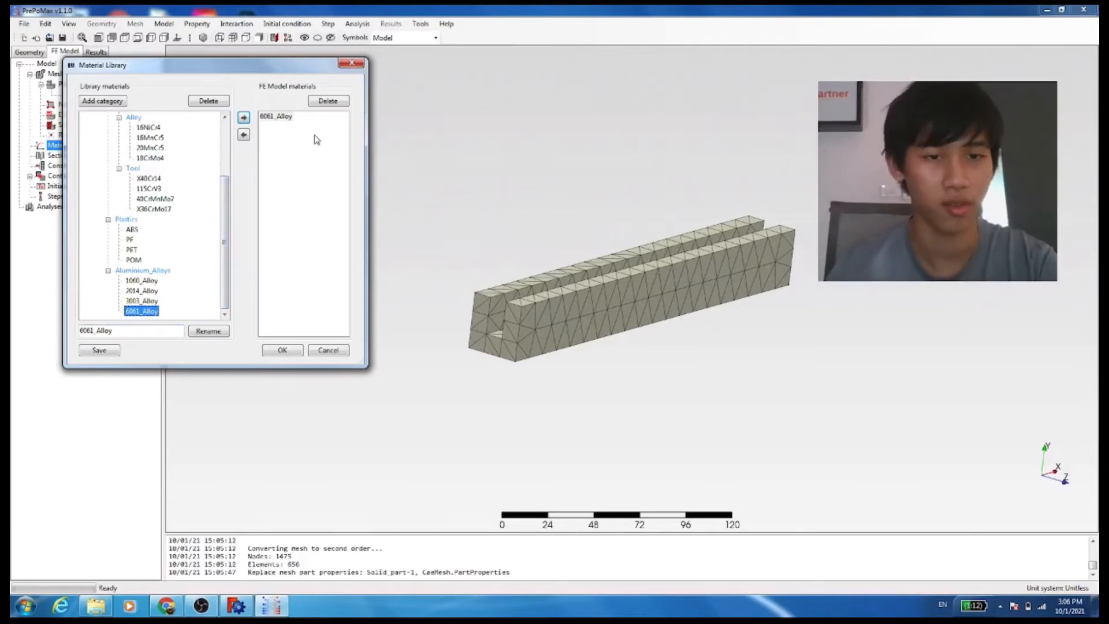
left_click(282, 350)
Create a solid section using 6061_Alloy, assigned by part name to the complexbeam part
right_click(63, 167)
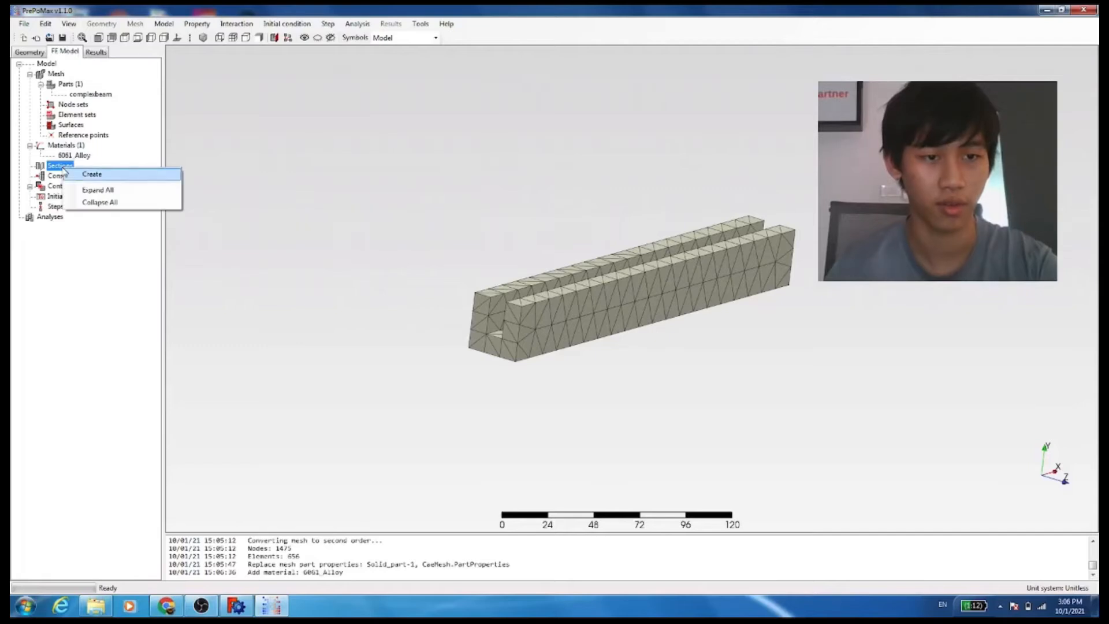
left_click(88, 185)
right_click(65, 167)
left_click(82, 182)
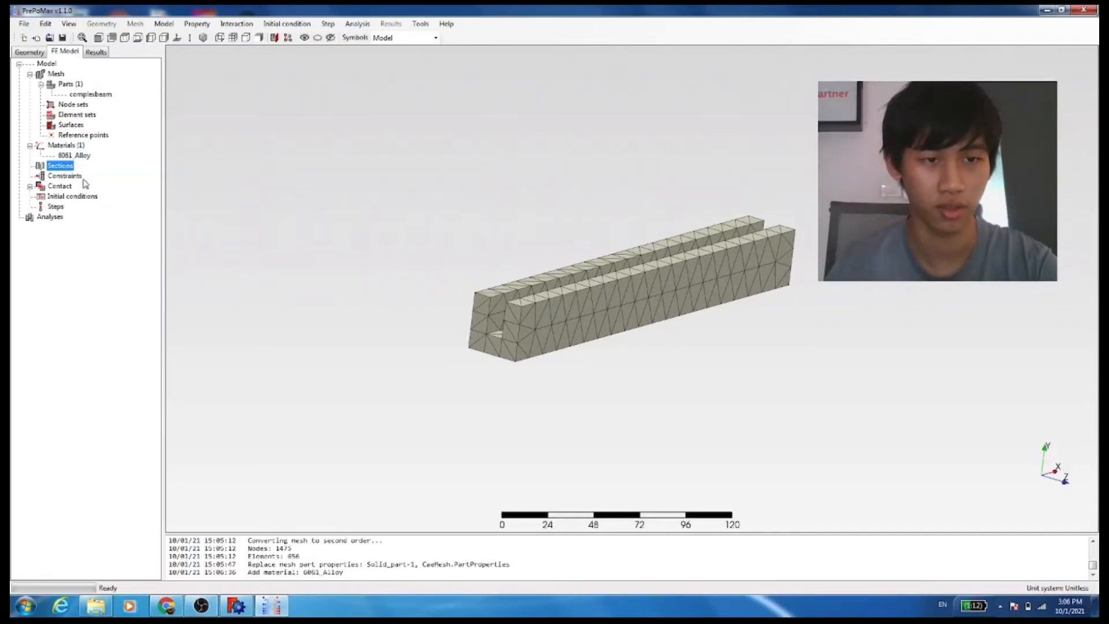
right_click(69, 158)
right_click(55, 162)
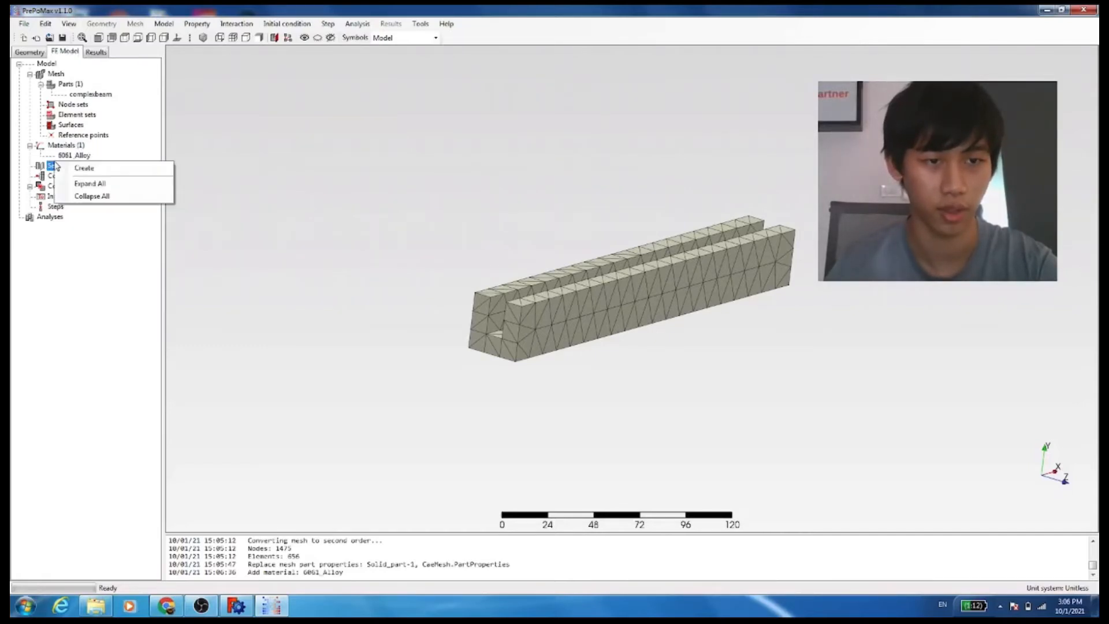
left_click(84, 168)
left_click(213, 195)
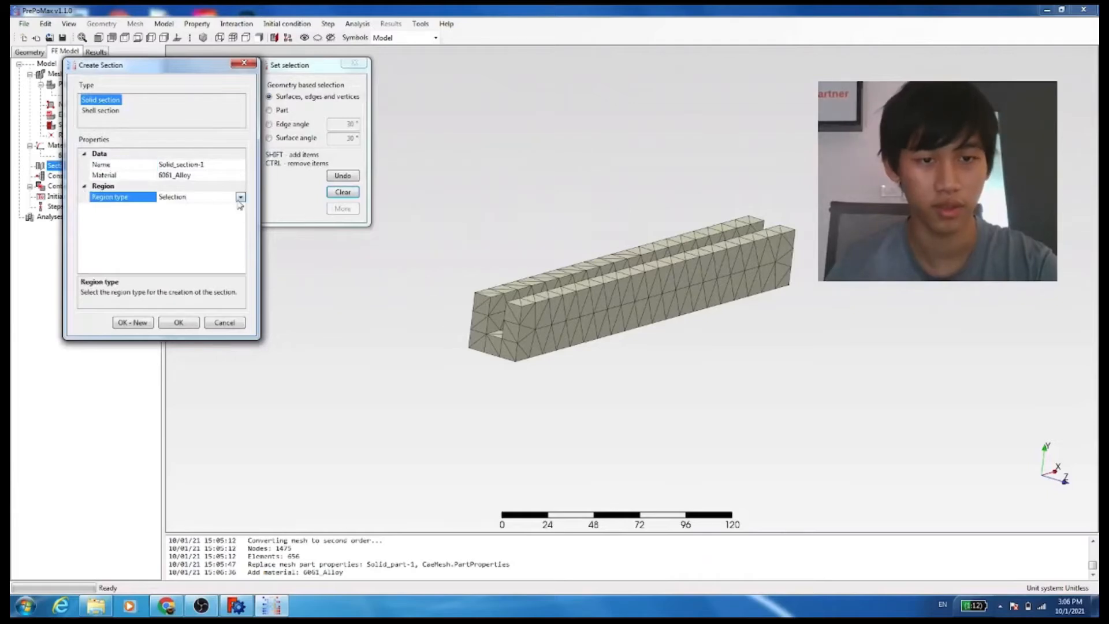
left_click(241, 197)
left_click(203, 221)
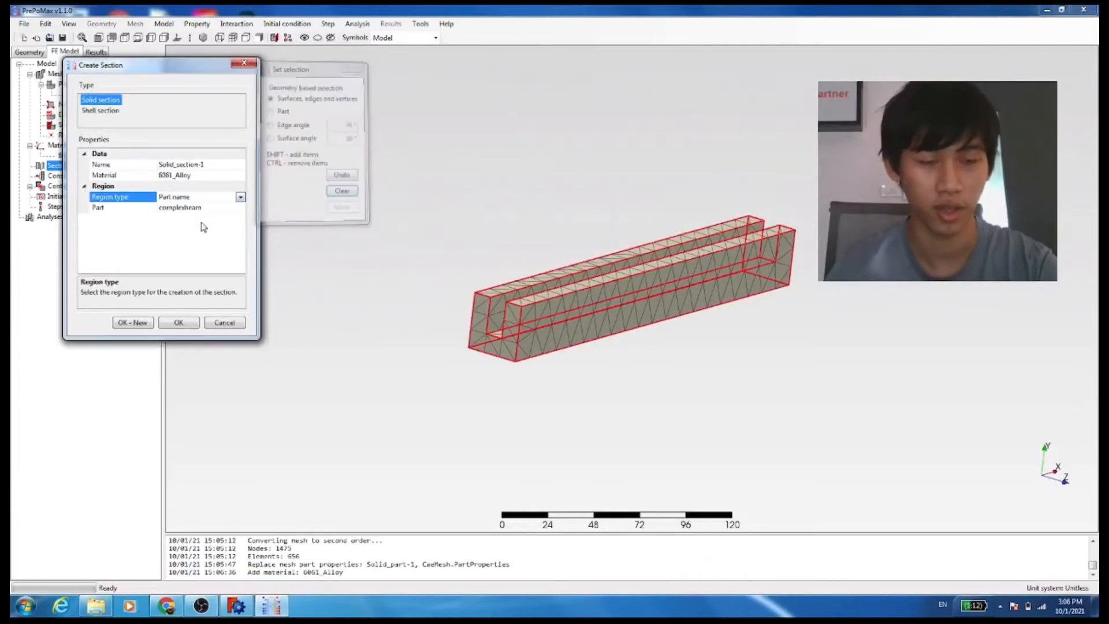
left_click(178, 322)
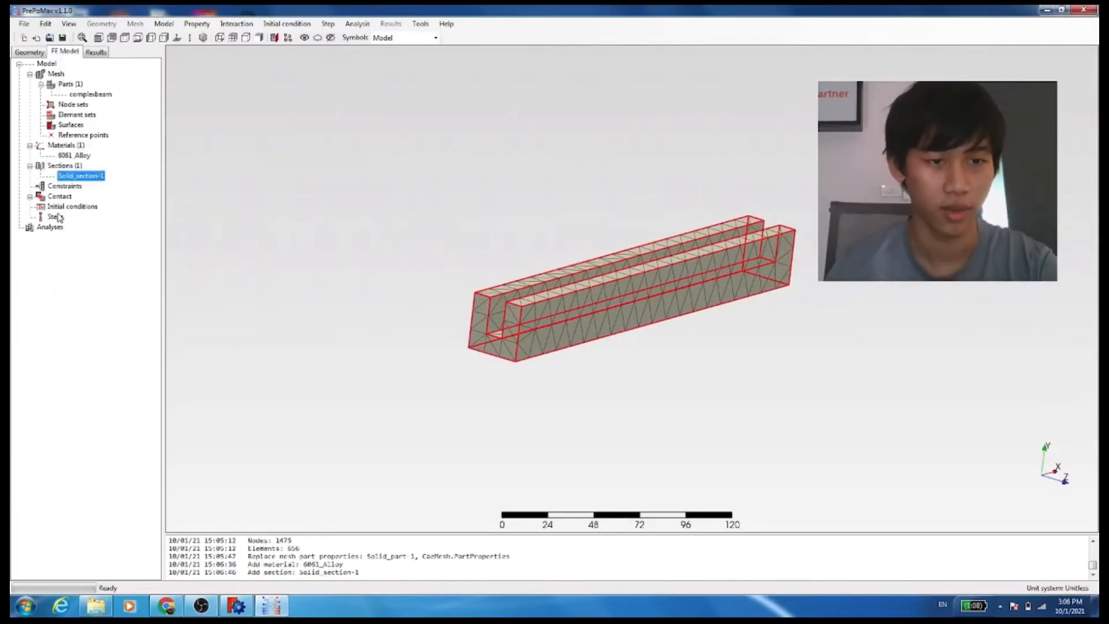
Open the solid section's properties to review its material and part assignment
right_click(92, 182)
left_click(106, 189)
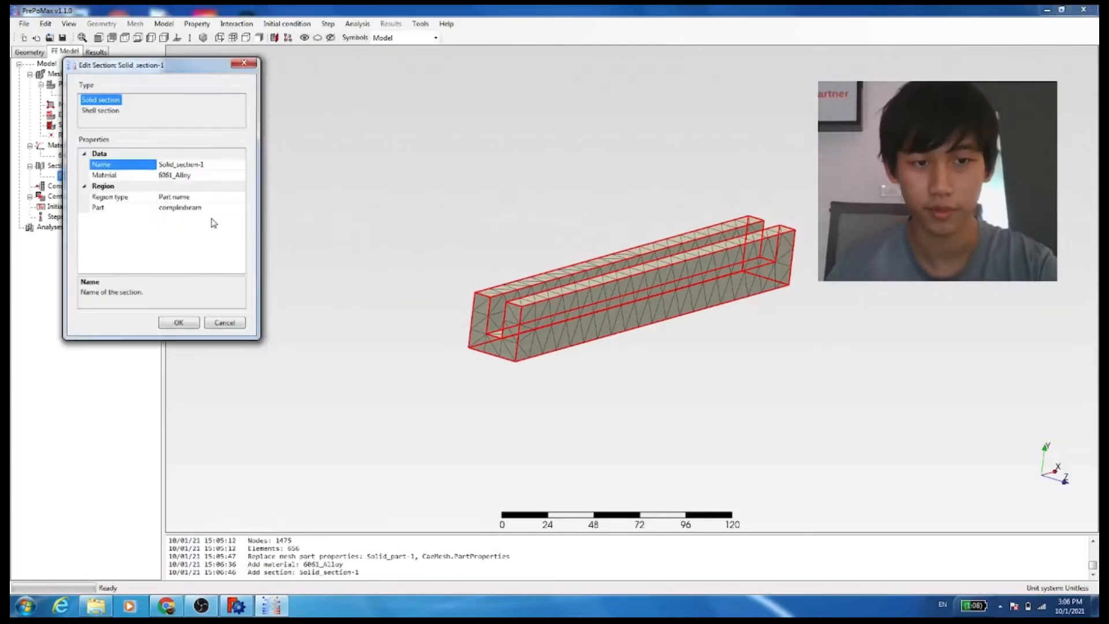
left_click(203, 208)
left_click(187, 323)
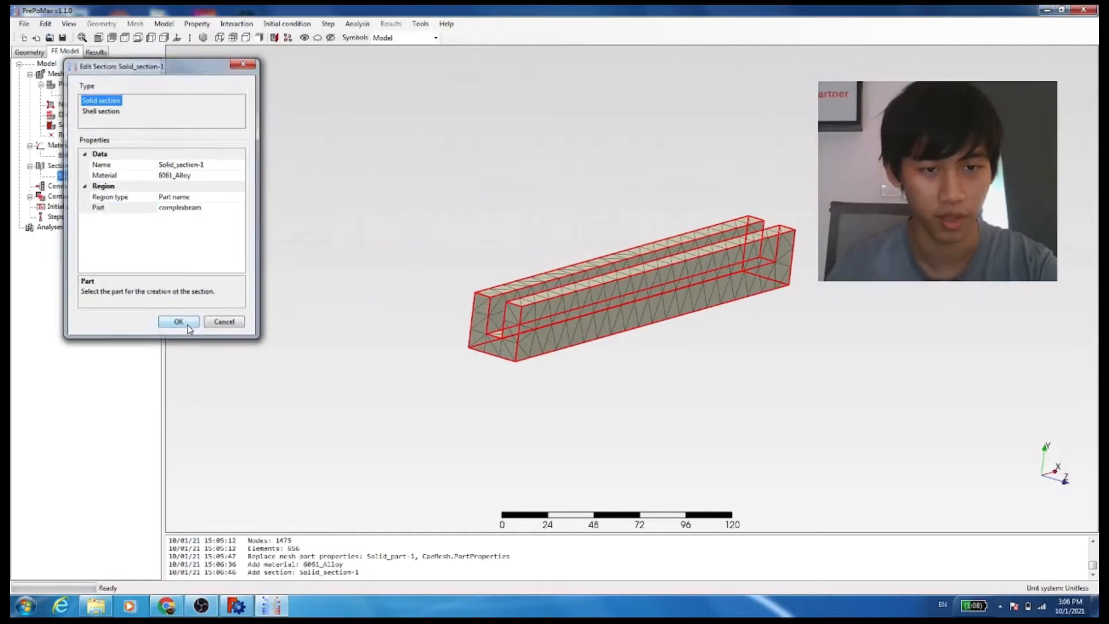
Create a frequency step with the default number of frequencies
right_click(60, 219)
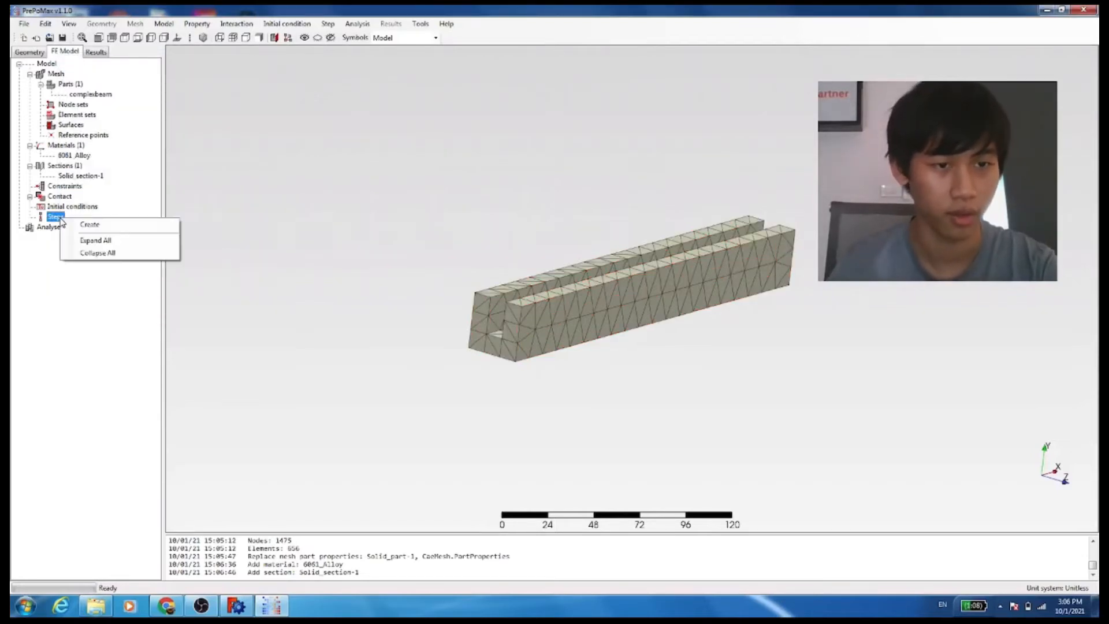
left_click(89, 225)
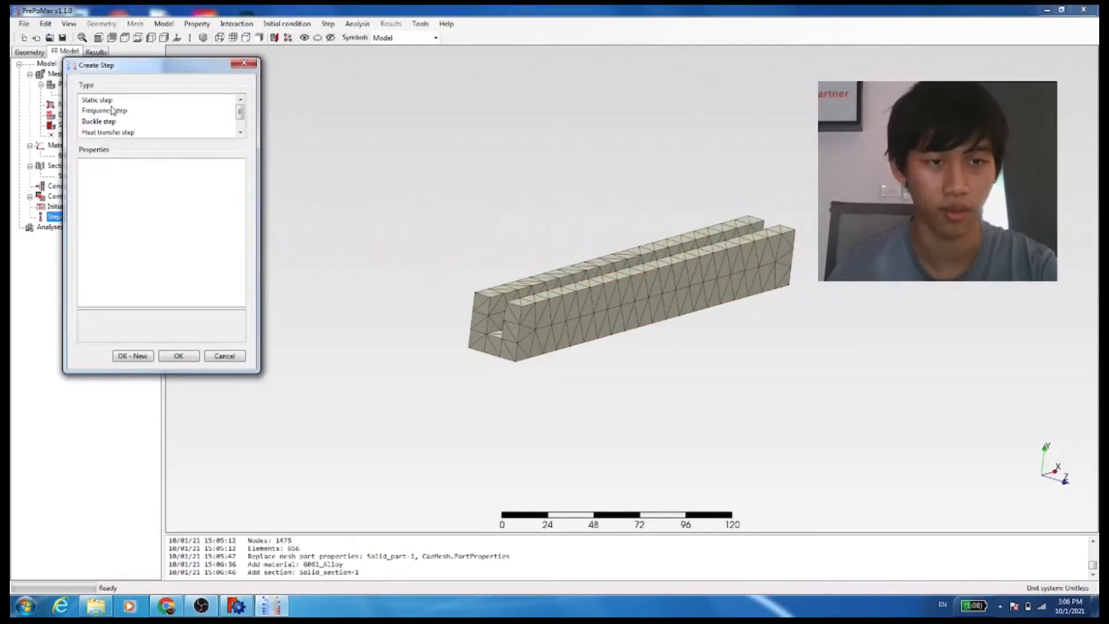
left_click(240, 121)
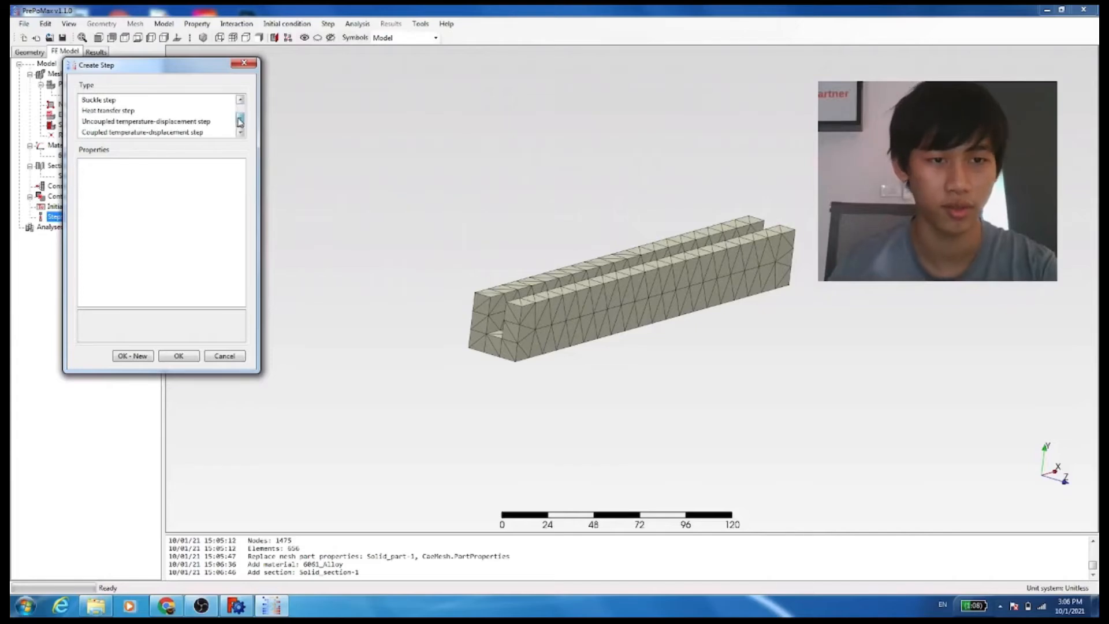
mouse_move(238, 118)
left_mouse_down()
mouse_move(234, 133)
mouse_move(231, 103)
left_mouse_up()
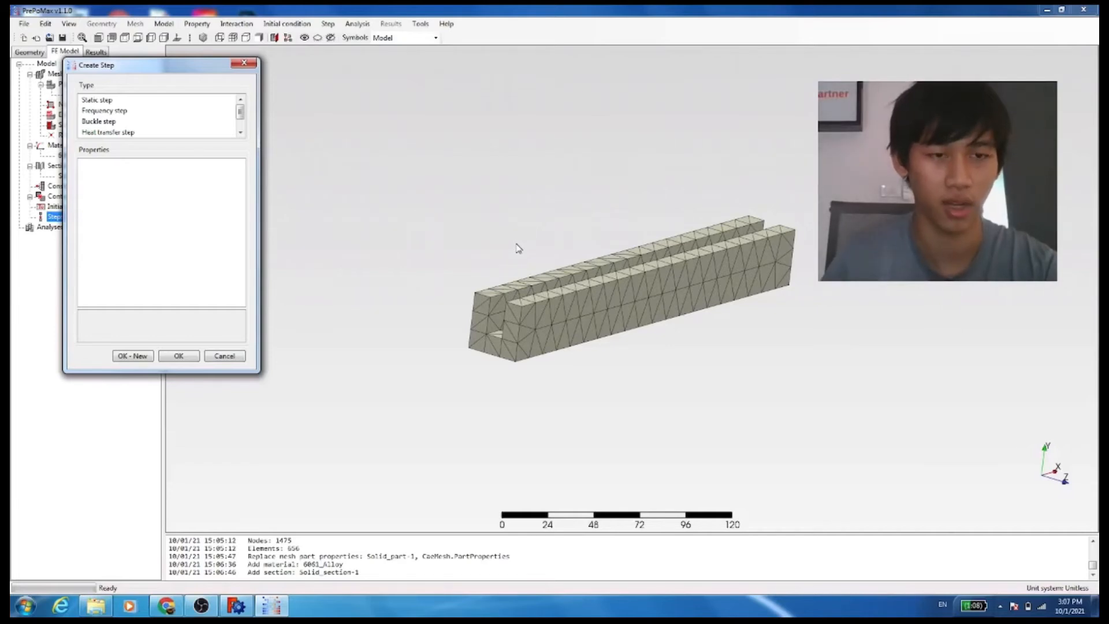
left_click(97, 110)
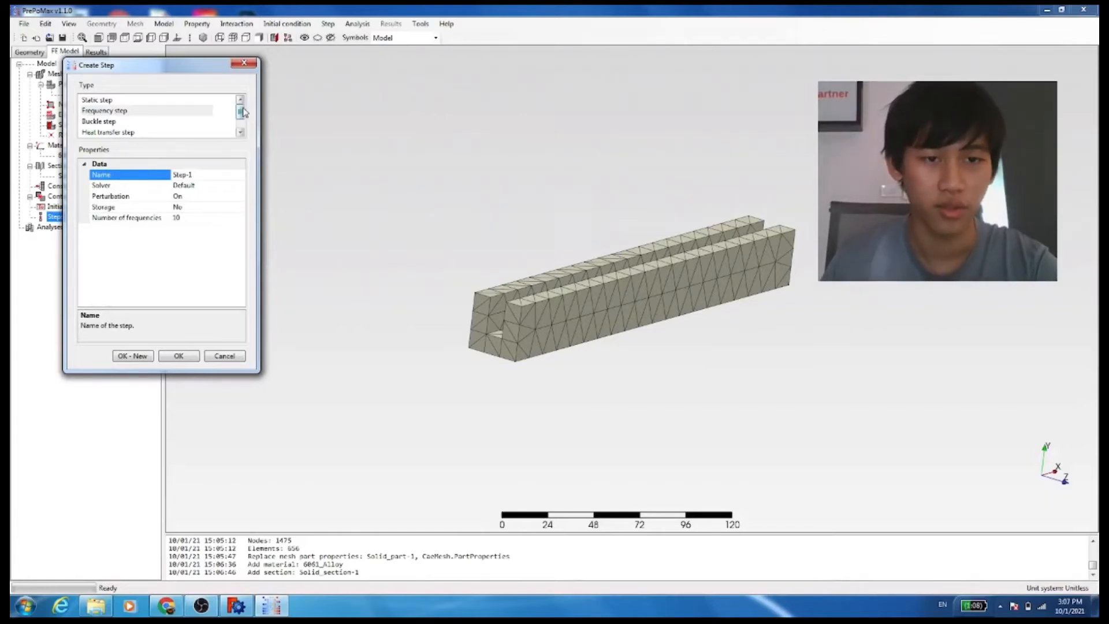
left_click_drag(243, 111, 248, 120)
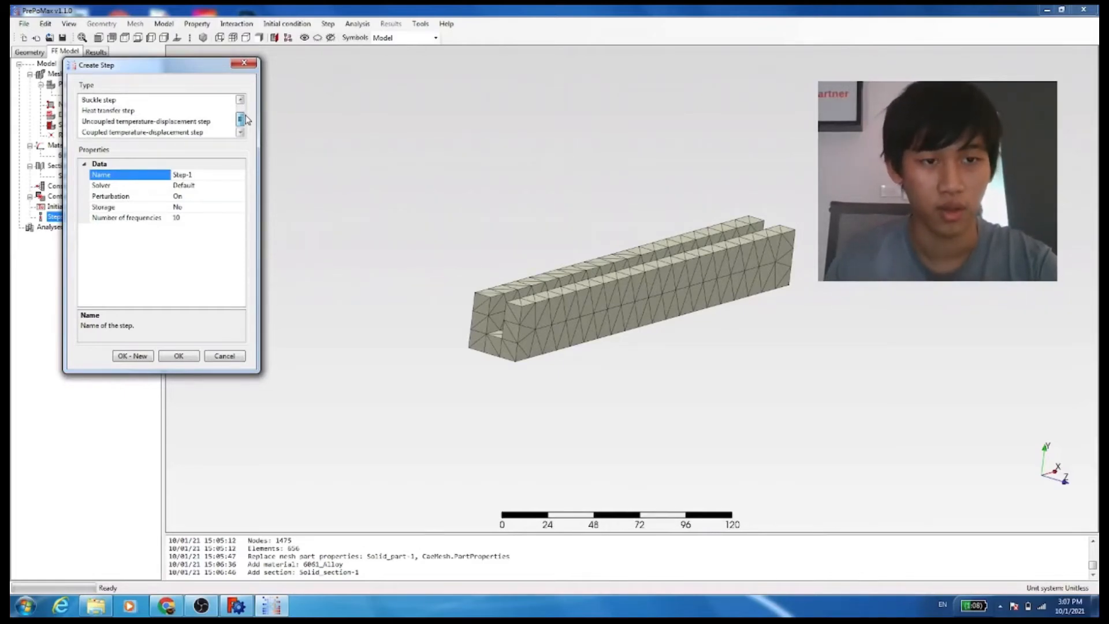
left_click(195, 217)
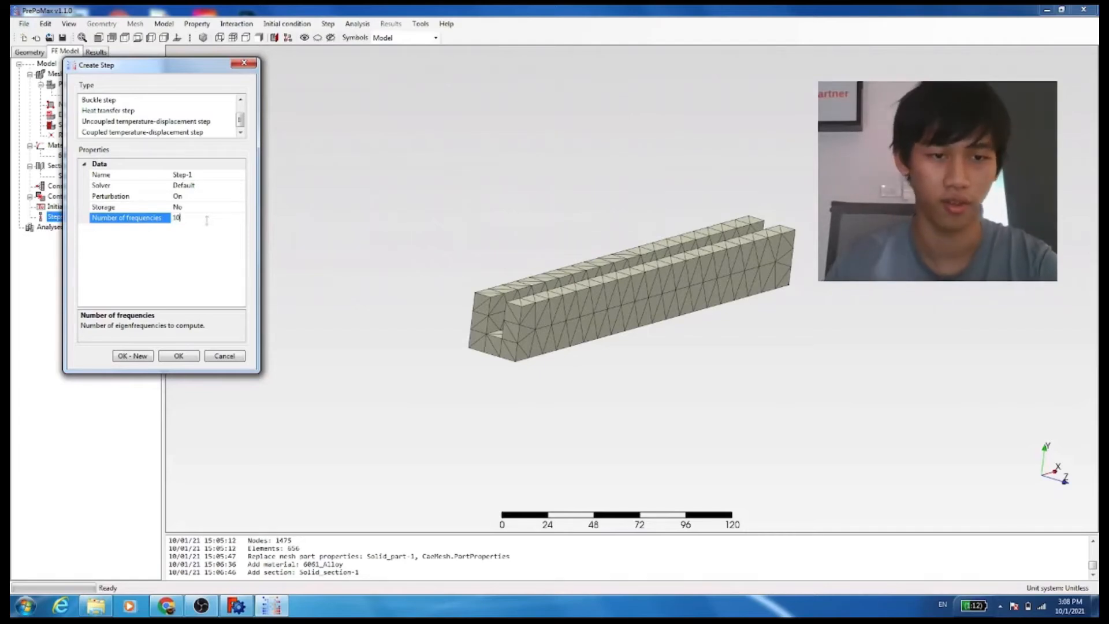
left_click(188, 355)
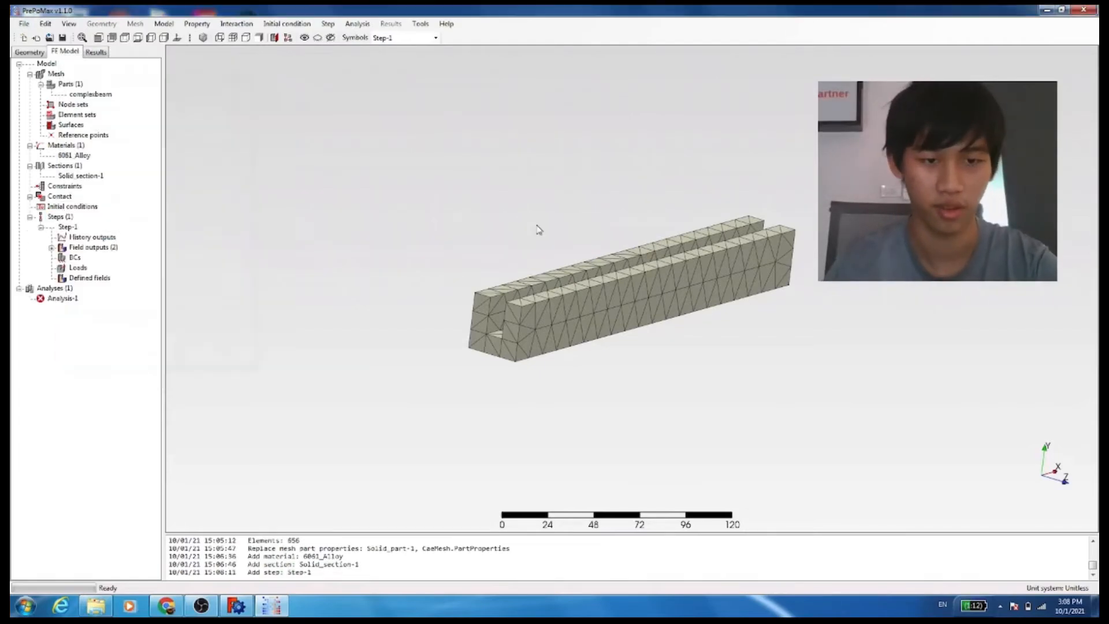
Create a Fixed boundary condition on the C-shaped end face of the beam
left_click(75, 260)
double_click(75, 260)
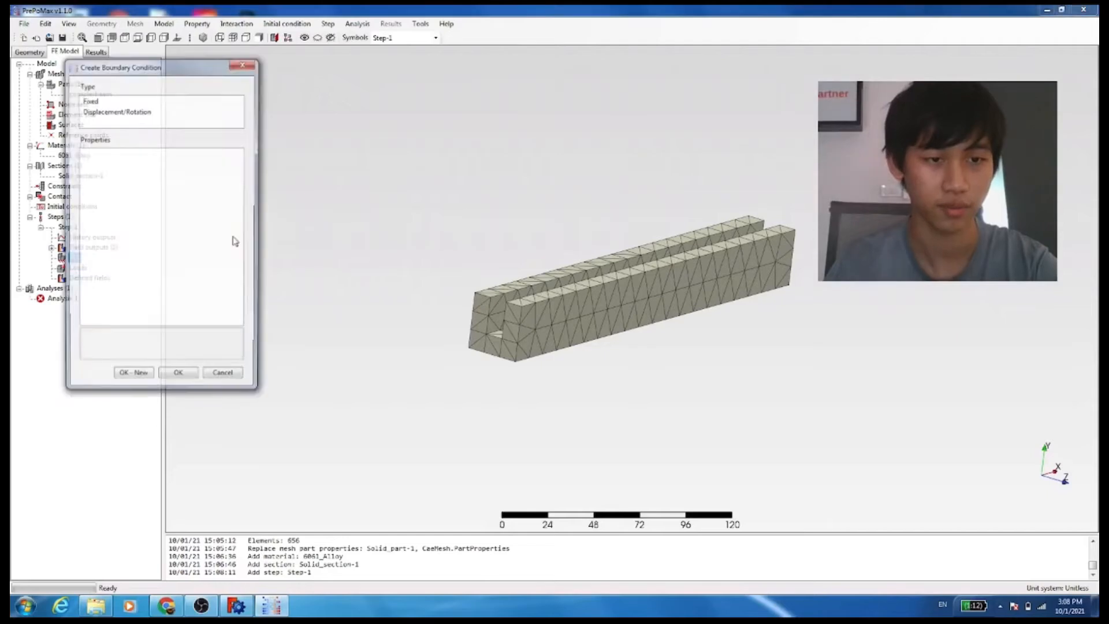
left_click(104, 101)
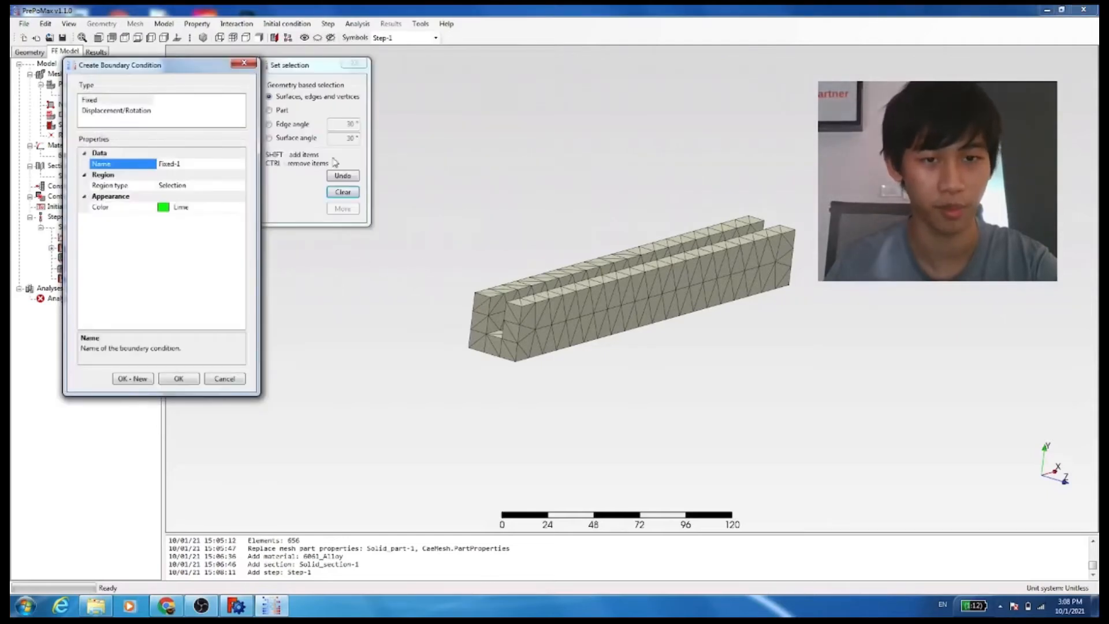
left_click(306, 70)
left_click_drag(306, 70, 379, 83)
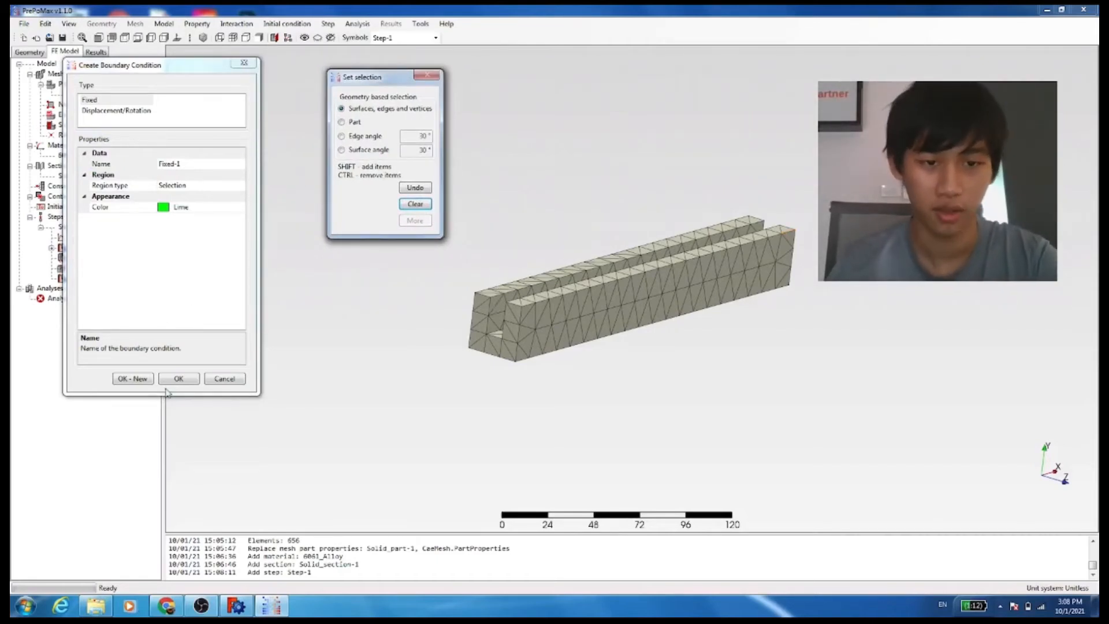
middle_click_drag(416, 295, 535, 333)
scroll(536, 331, "up", 3)
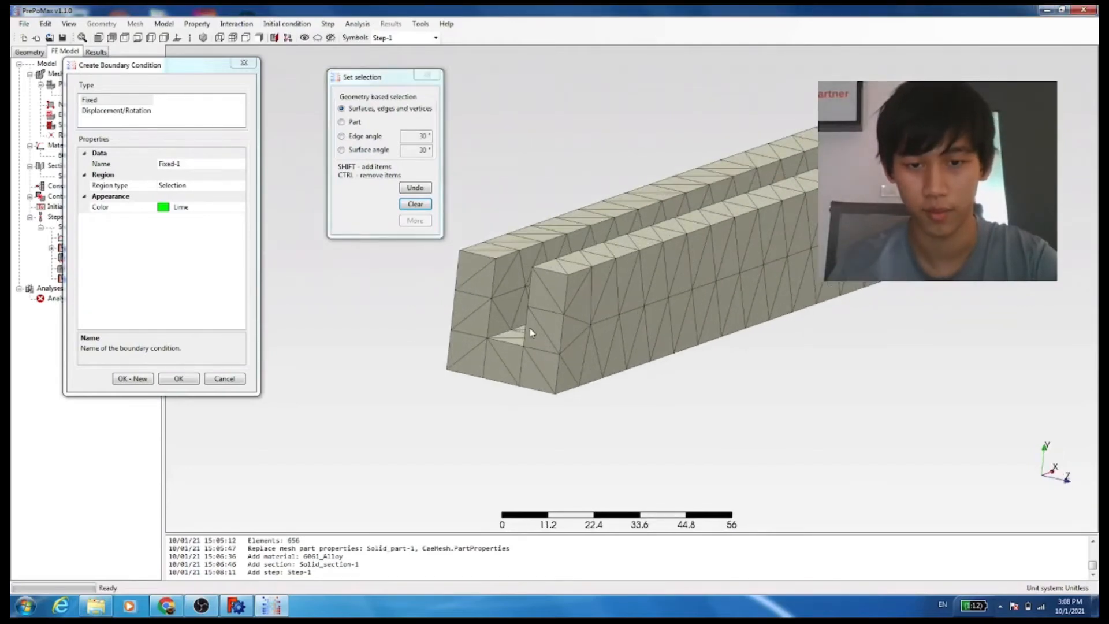
left_click(464, 361)
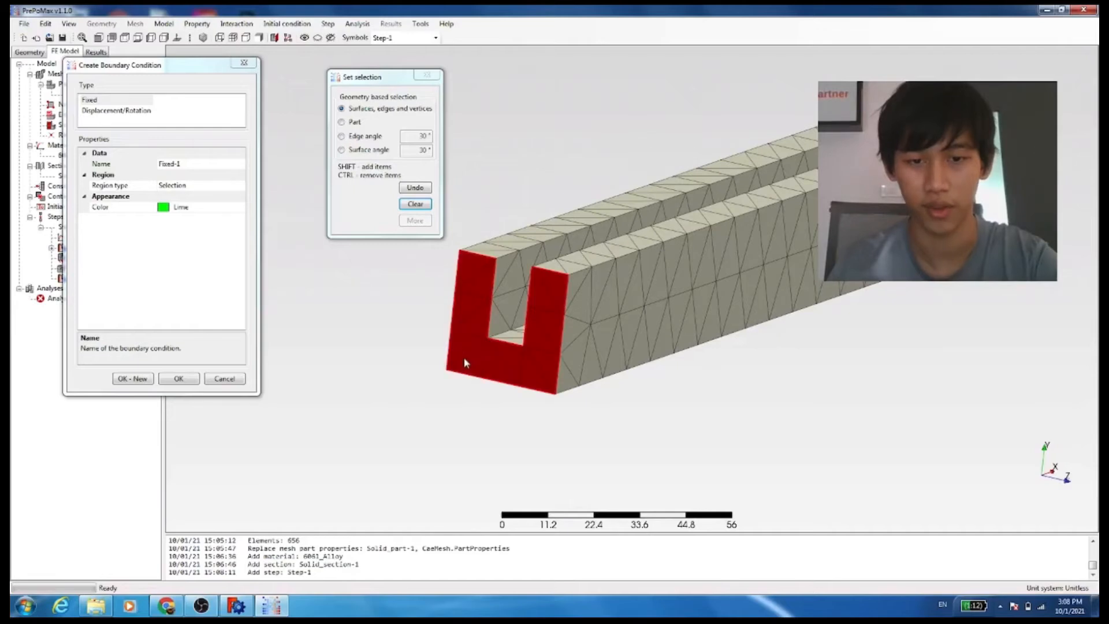
scroll(368, 326, "down", 2)
scroll(470, 260, "up", 1)
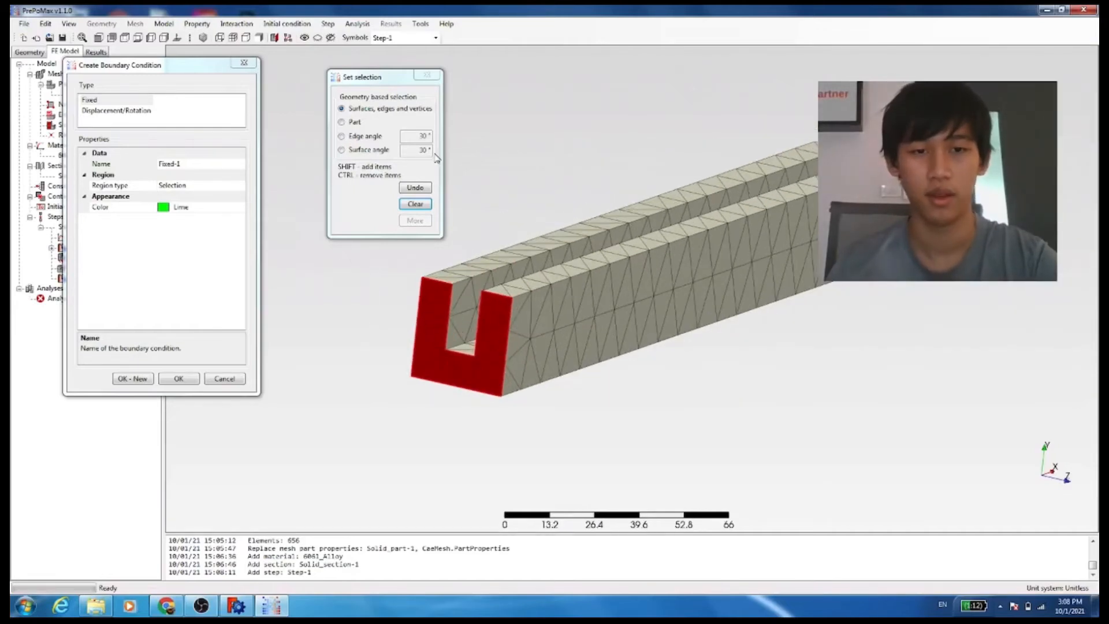
left_click_drag(400, 81, 352, 75)
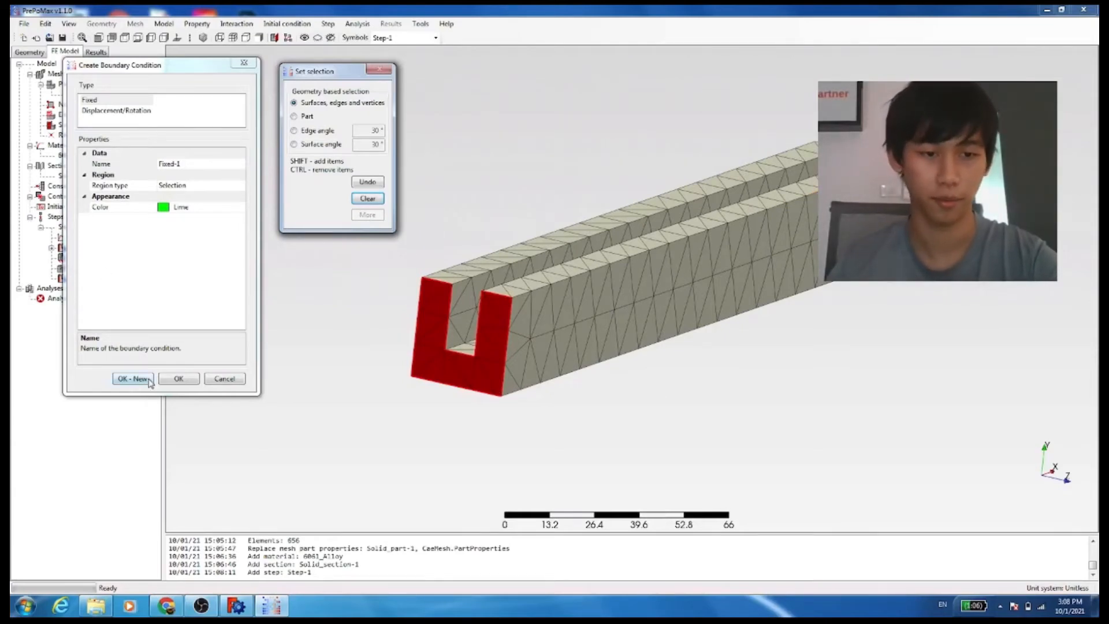
left_click(174, 379)
left_click(174, 379)
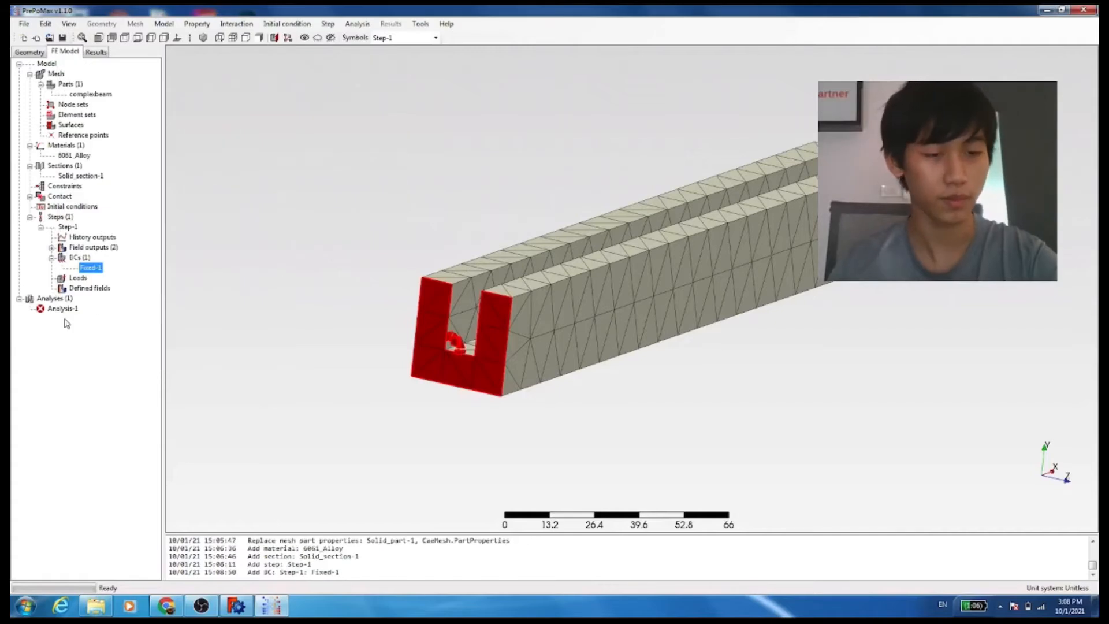
Run Analysis-1, overwriting the existing analysis files, and open its displacement results
right_click(63, 308)
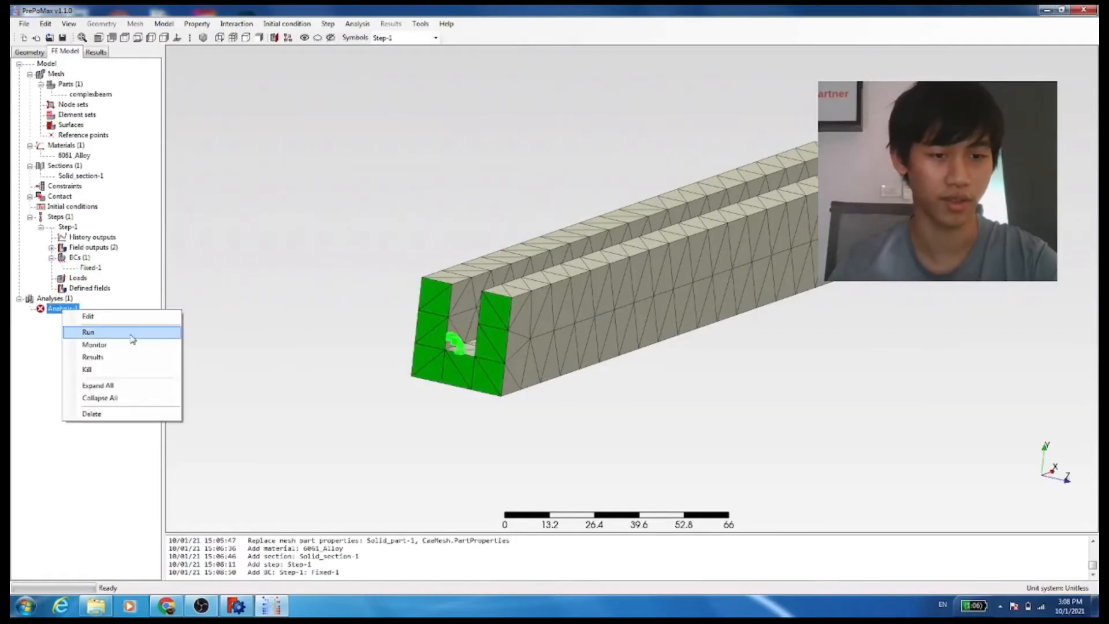
left_click(92, 330)
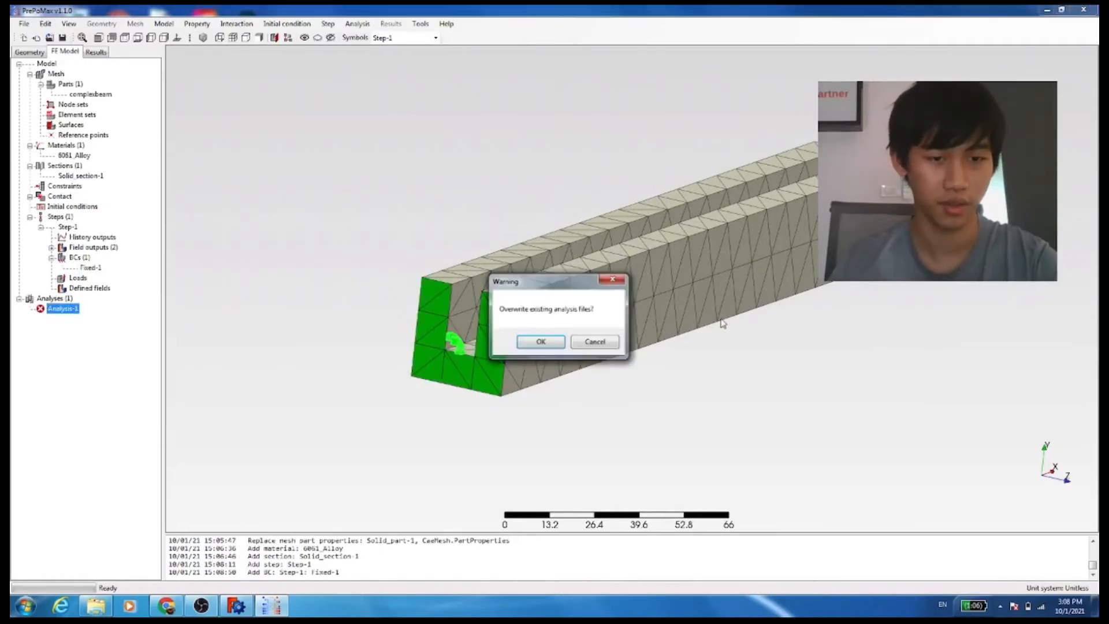
left_click(540, 343)
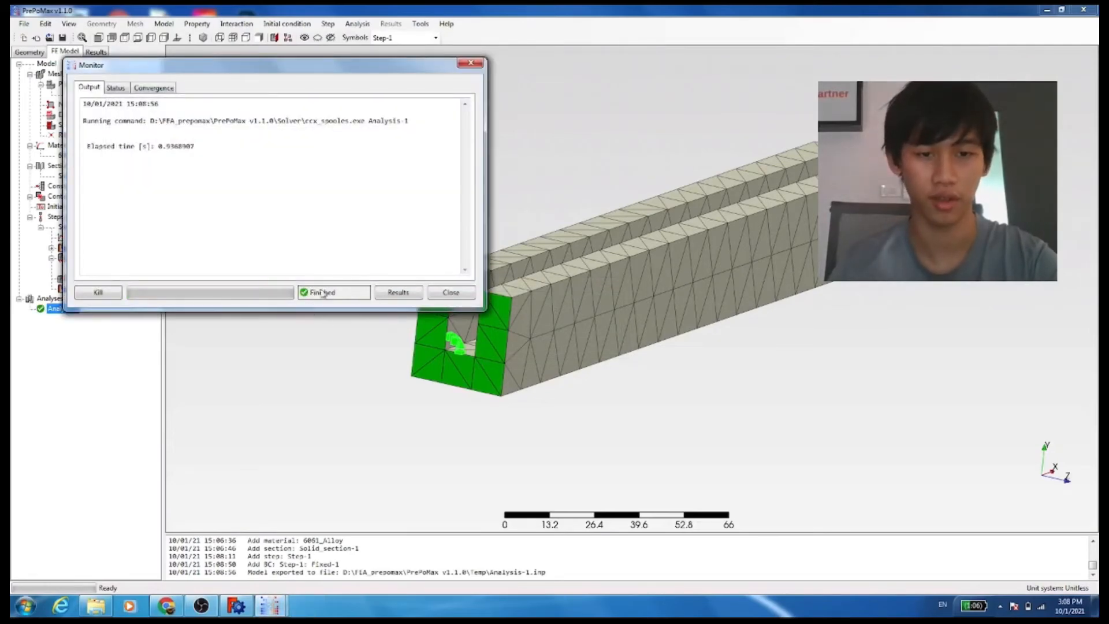
left_click(397, 292)
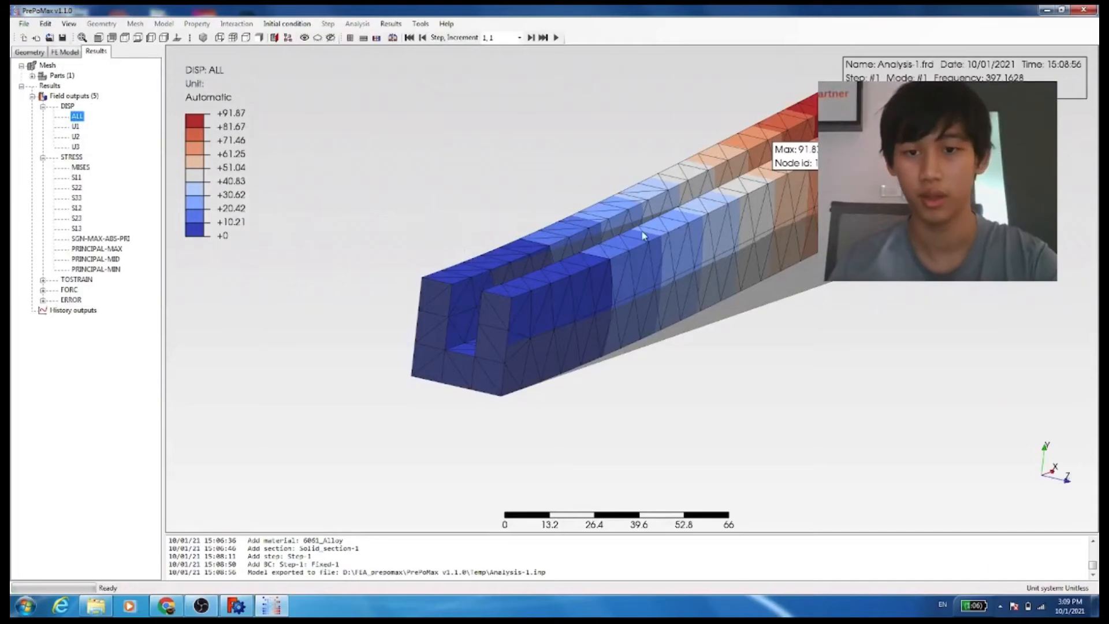
scroll(577, 288, "up", 5)
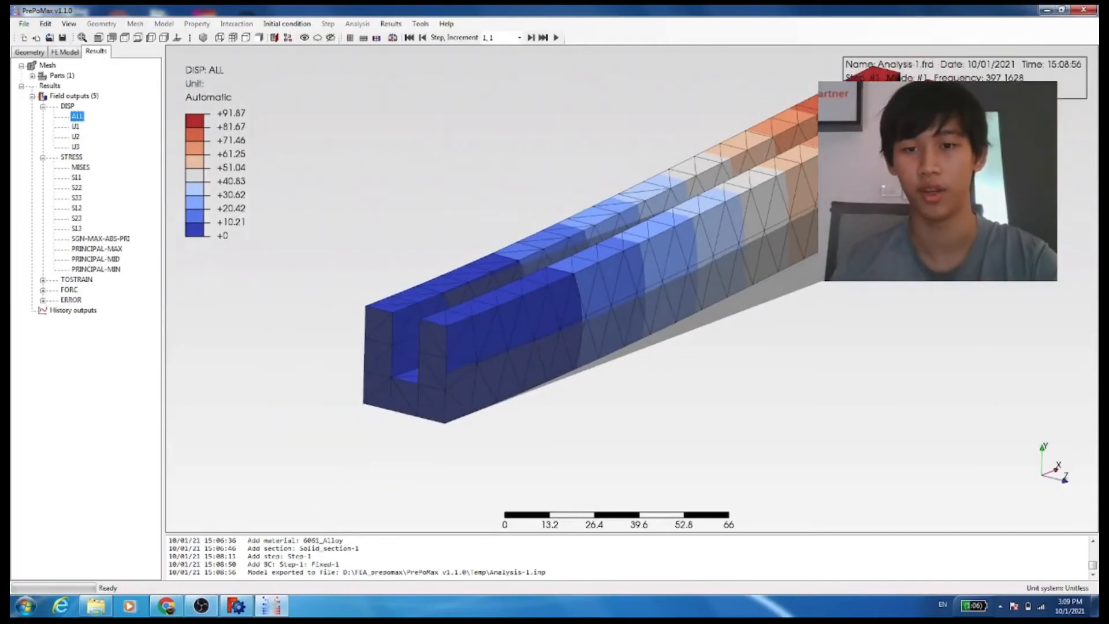
Inspect the first mode's displacement result by zooming and orbiting around the beam
scroll(927, 254, "down", 5)
middle_click_drag(927, 254, 876, 292)
scroll(972, 286, "up", 5)
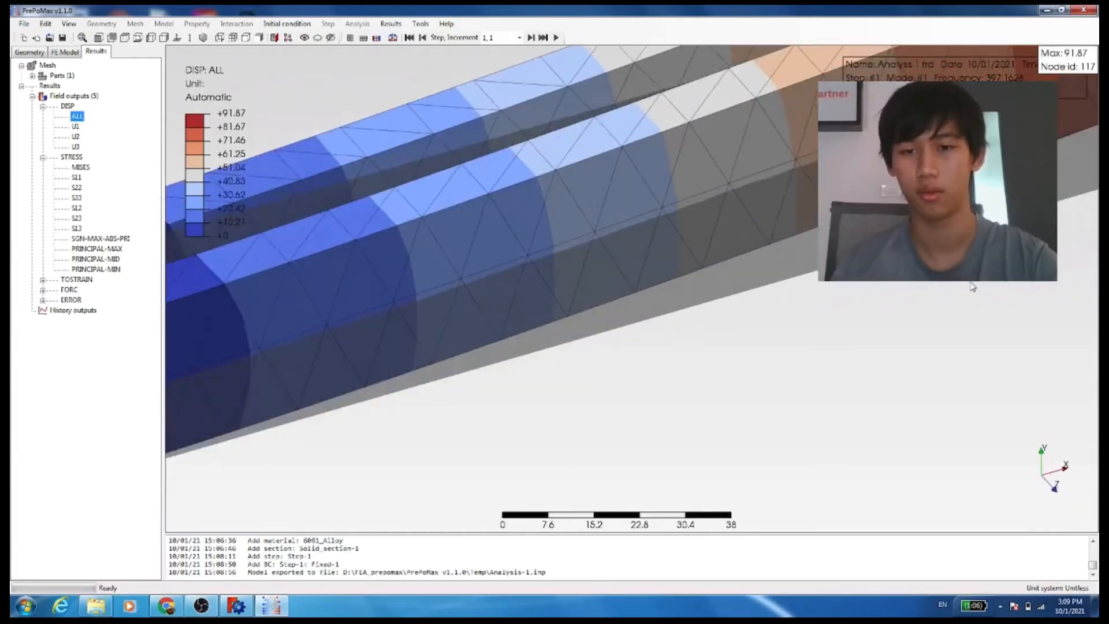
scroll(973, 277, "down", 7)
scroll(973, 271, "up", 5)
scroll(924, 249, "up", 3)
scroll(838, 232, "down", 6)
scroll(587, 263, "down", 2)
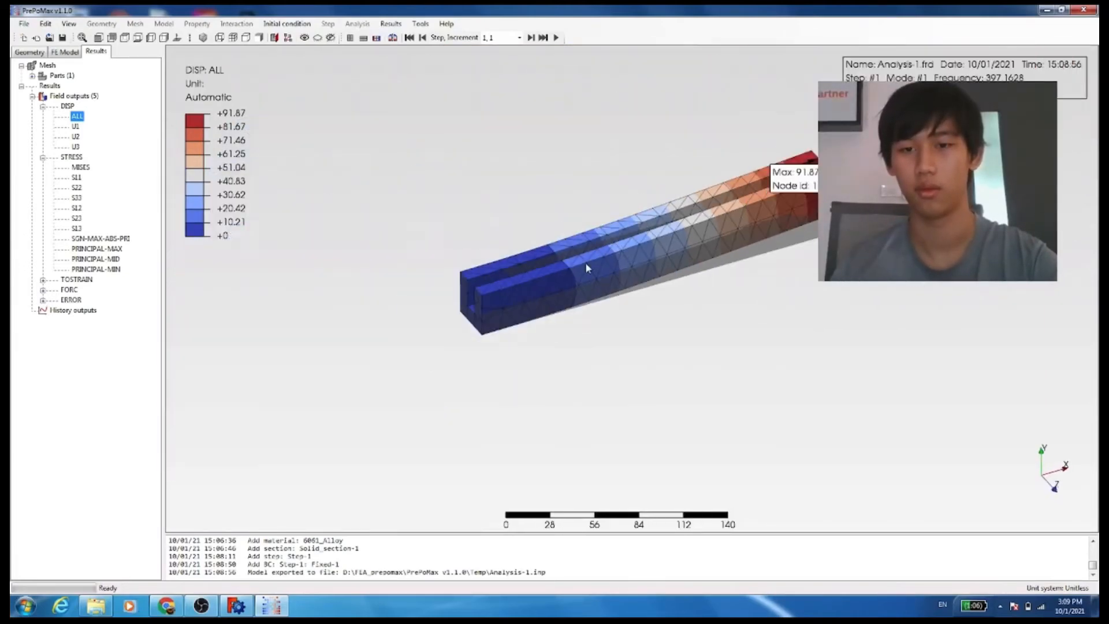
scroll(641, 197, "up", 3)
scroll(995, 297, "down", 3)
scroll(1076, 268, "up", 6)
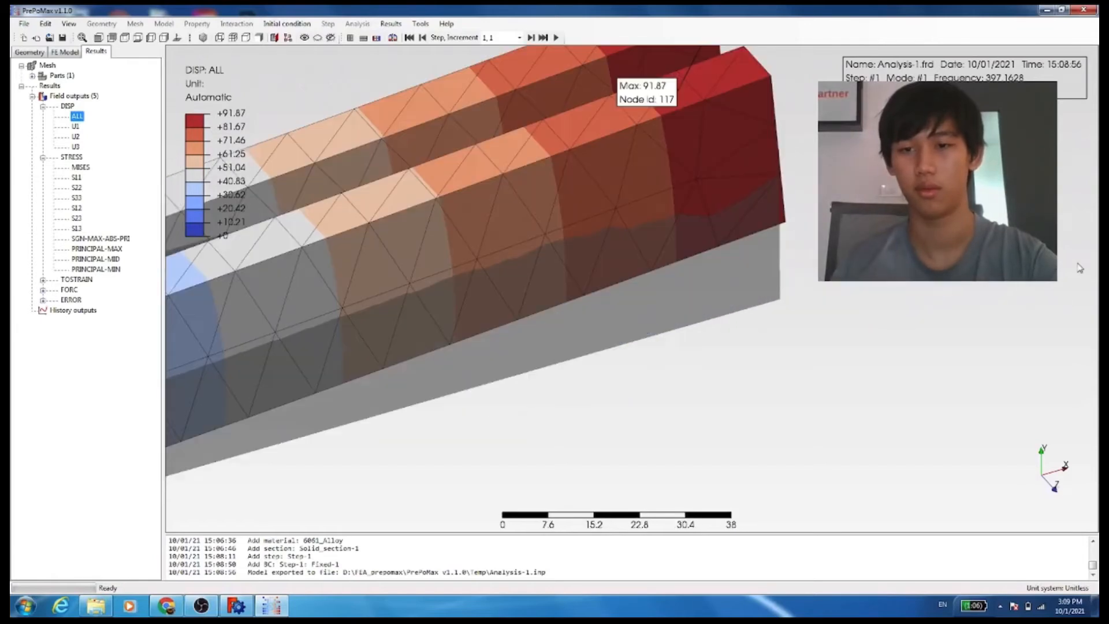
scroll(826, 309, "down", 5)
scroll(632, 272, "up", 1)
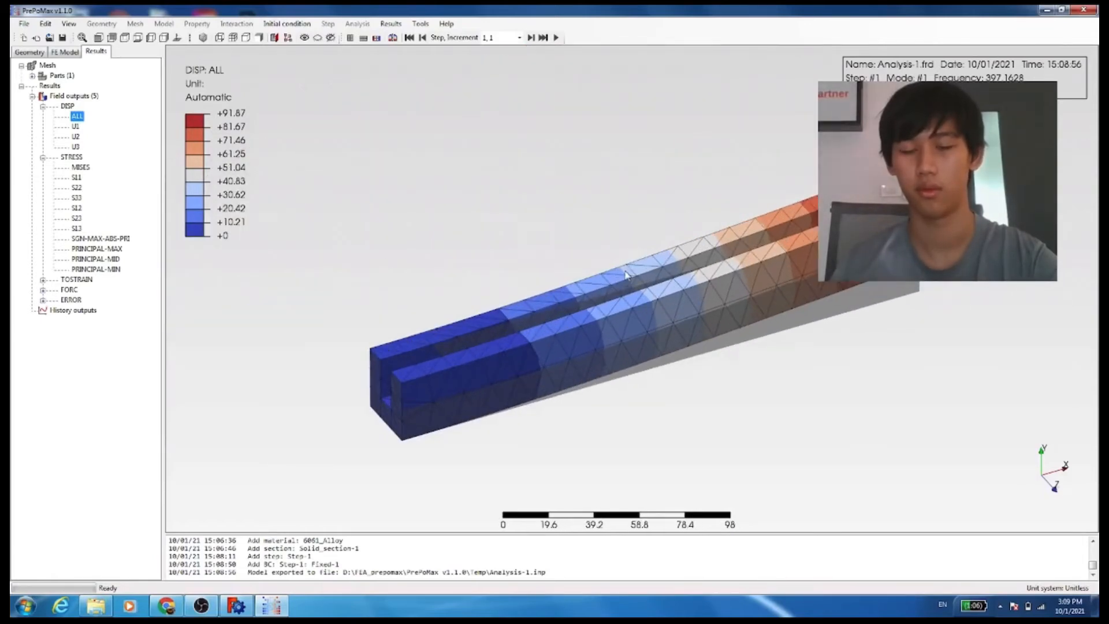
scroll(624, 276, "up", 2)
middle_click_drag(618, 316, 611, 311)
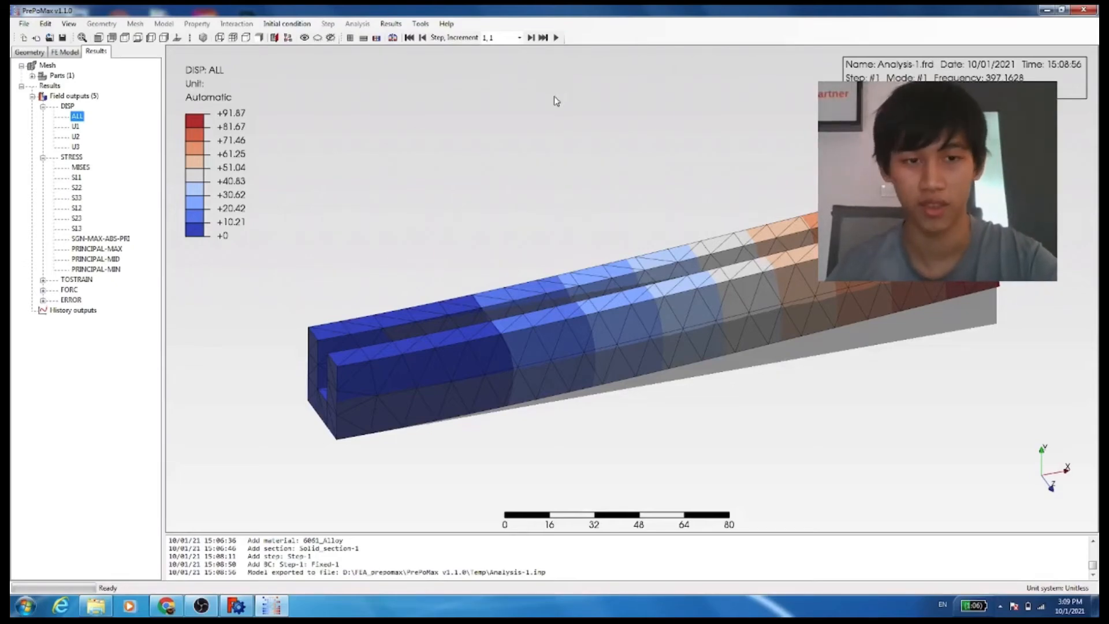
Play the mode shape animation for the first mode, then stop and close it
left_click(555, 37)
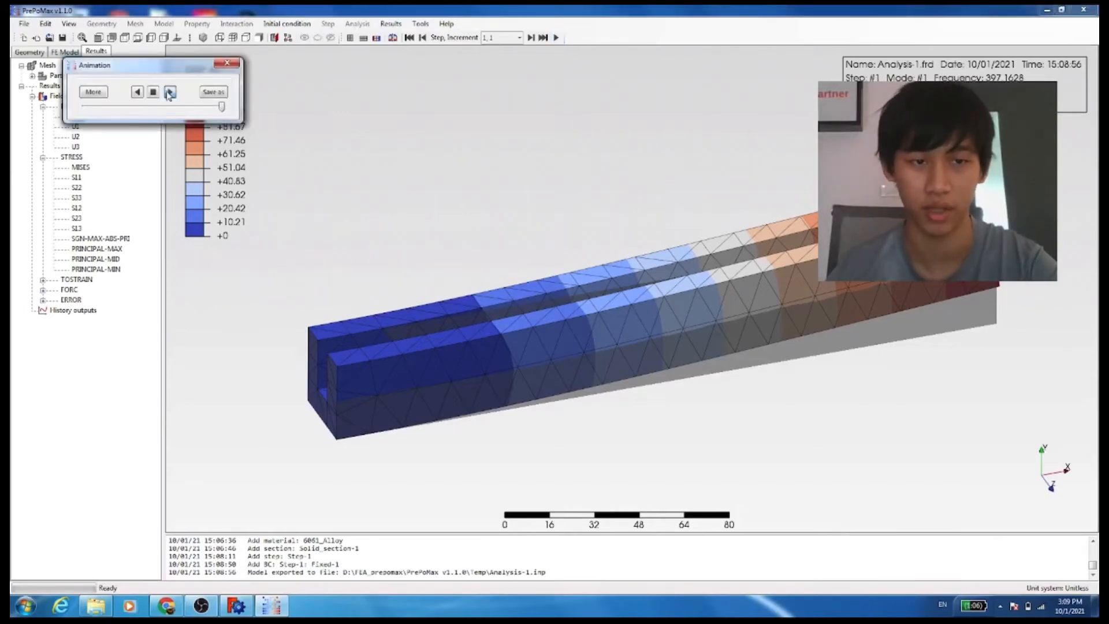
left_click(170, 92)
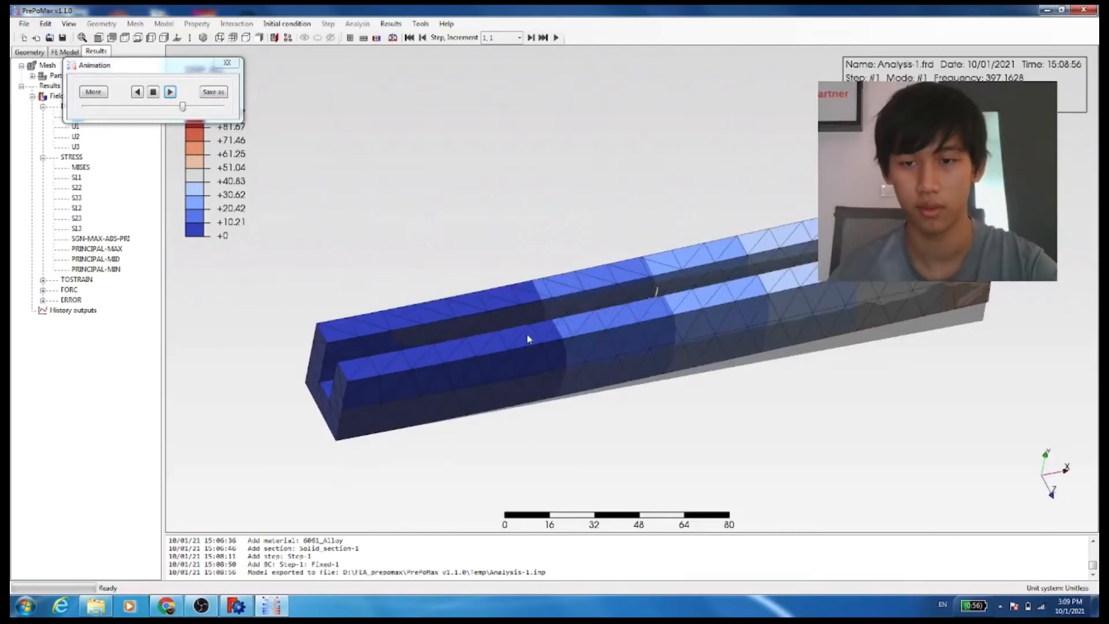
mouse_move(549, 383)
middle_mouse_down()
mouse_move(638, 425)
mouse_move(743, 429)
mouse_move(663, 478)
mouse_move(505, 432)
mouse_move(512, 353)
mouse_move(539, 387)
mouse_move(599, 389)
mouse_move(529, 382)
middle_mouse_up()
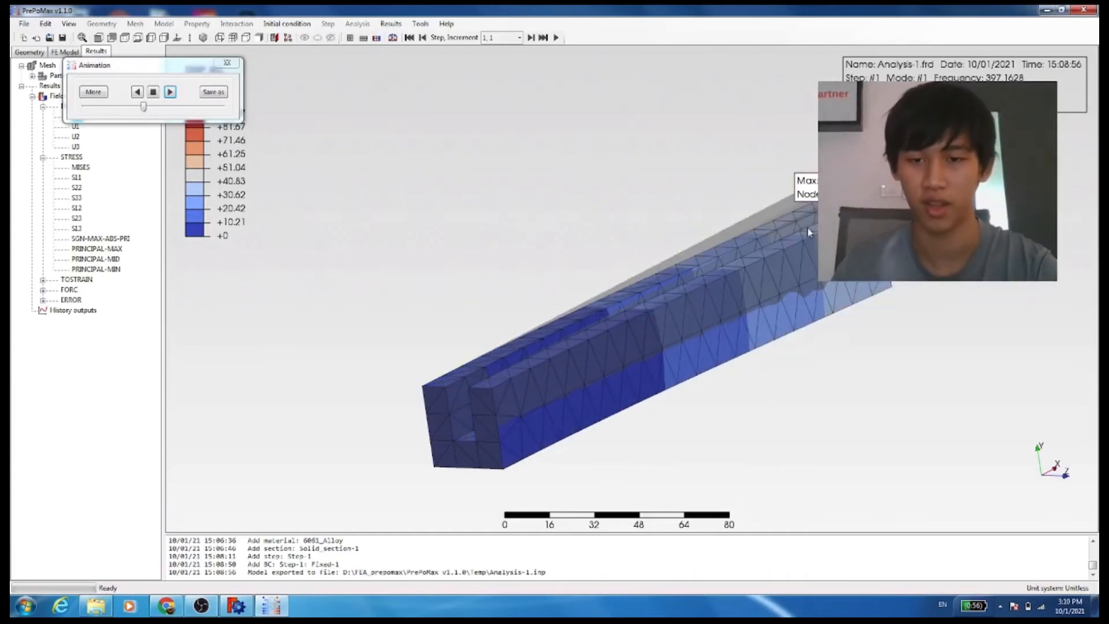
left_click(153, 92)
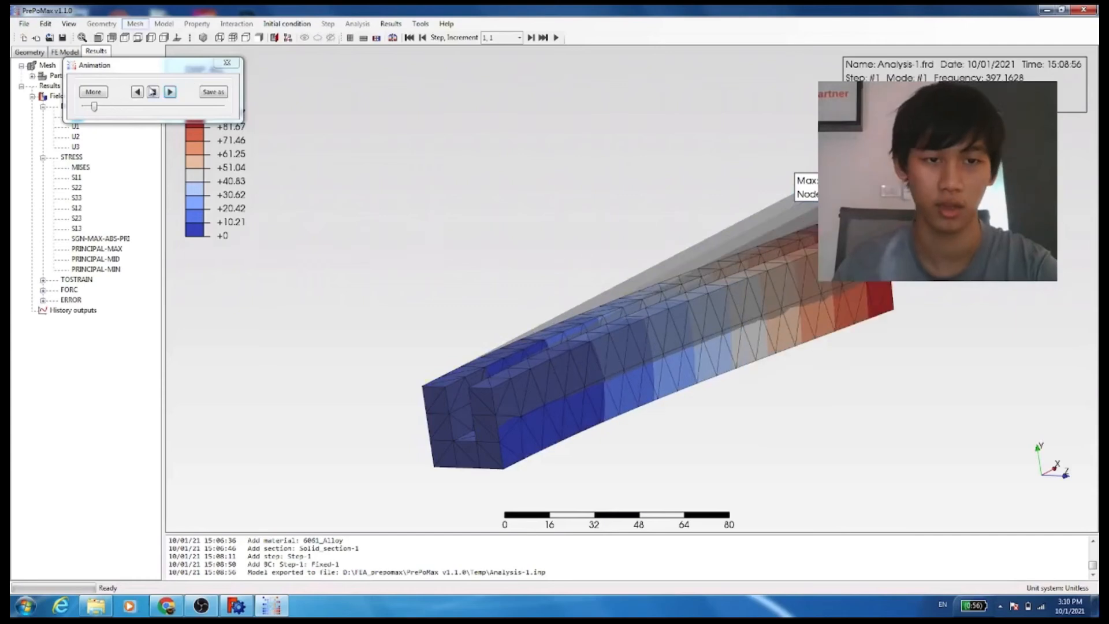
left_click(221, 64)
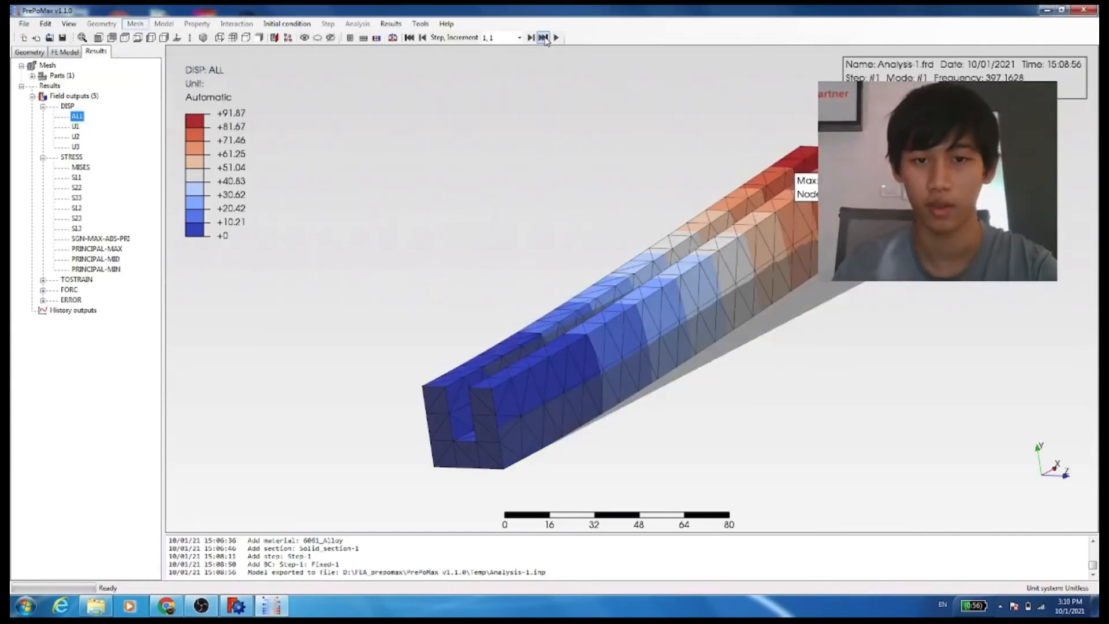
Step to the next mode shape and orbit the view to inspect the deformed beam
left_click(529, 42)
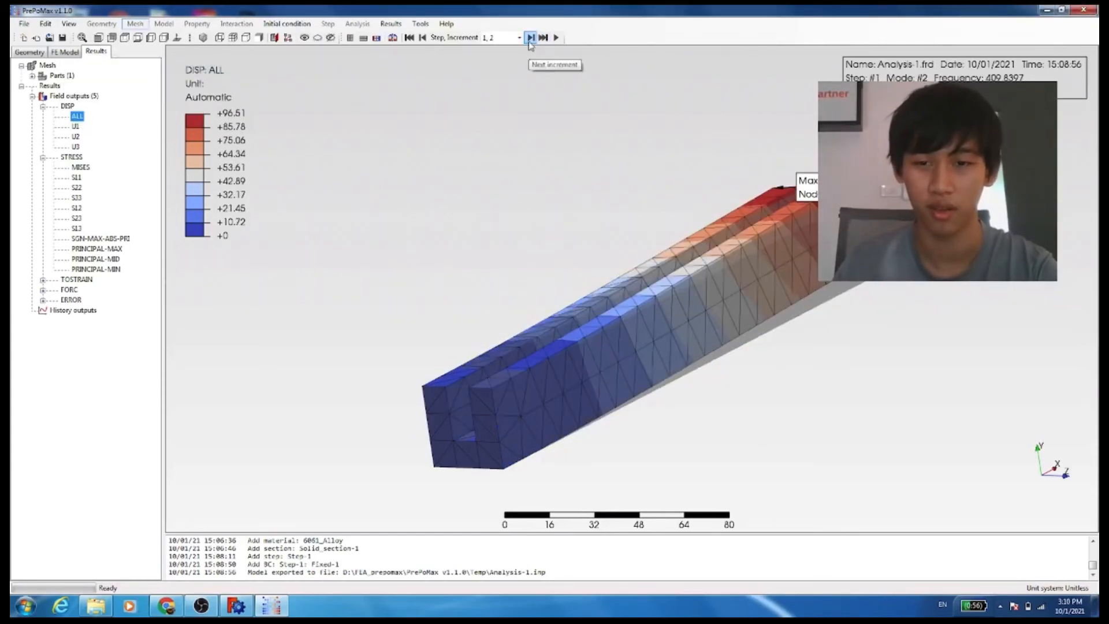
middle_click_drag(580, 134, 655, 236)
scroll(654, 231, "down", 3)
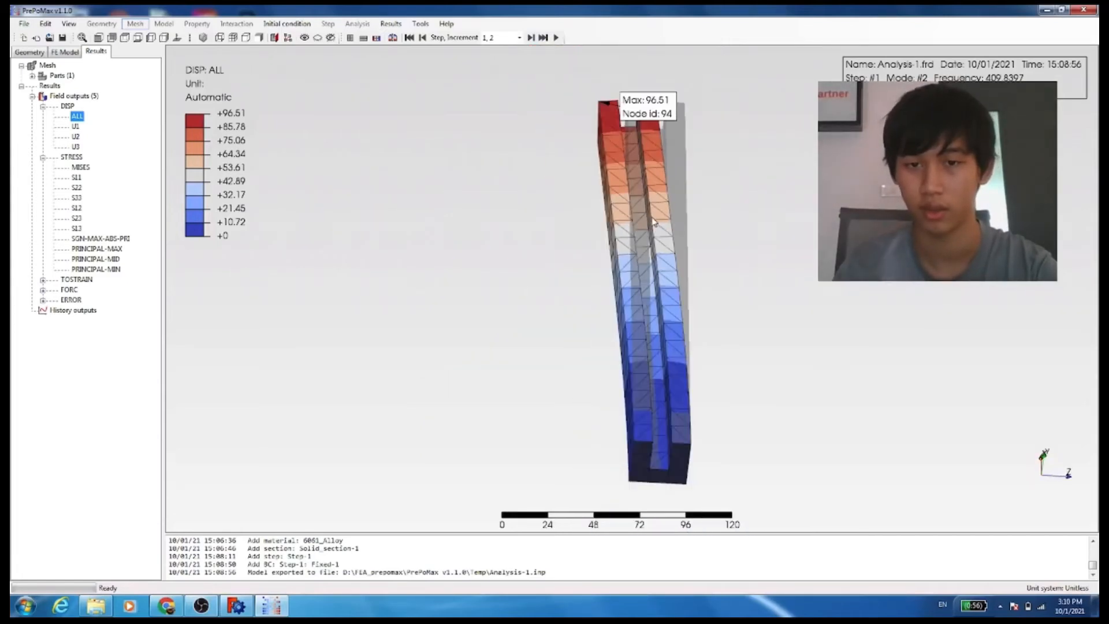
middle_click_drag(564, 265, 457, 269)
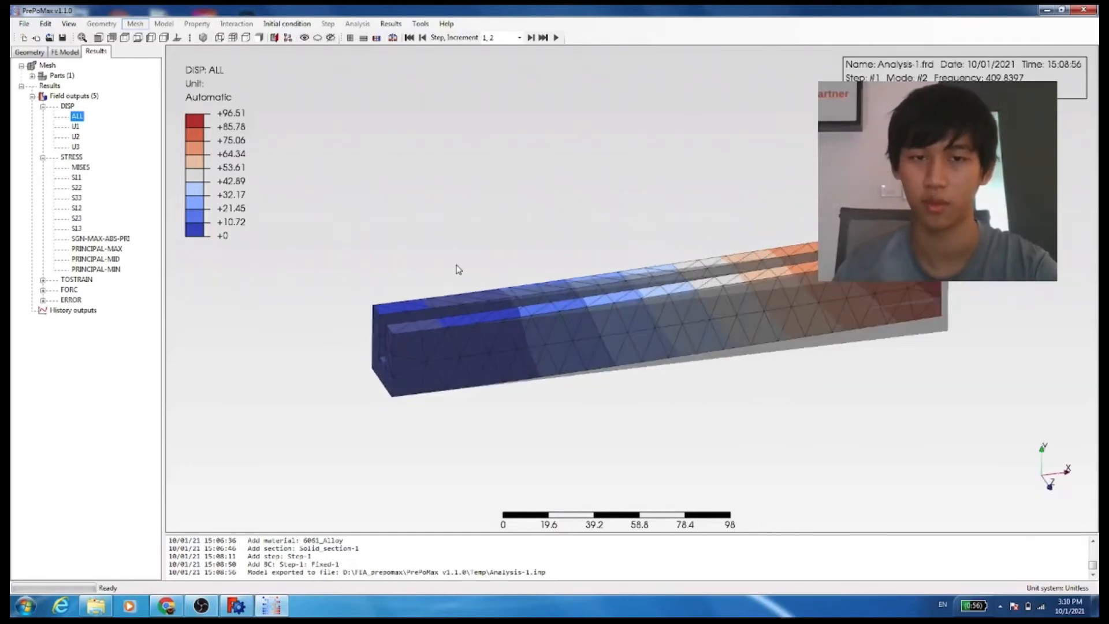
Select increment 1, 7 and play its mode shape animation before closing it
left_click(519, 39)
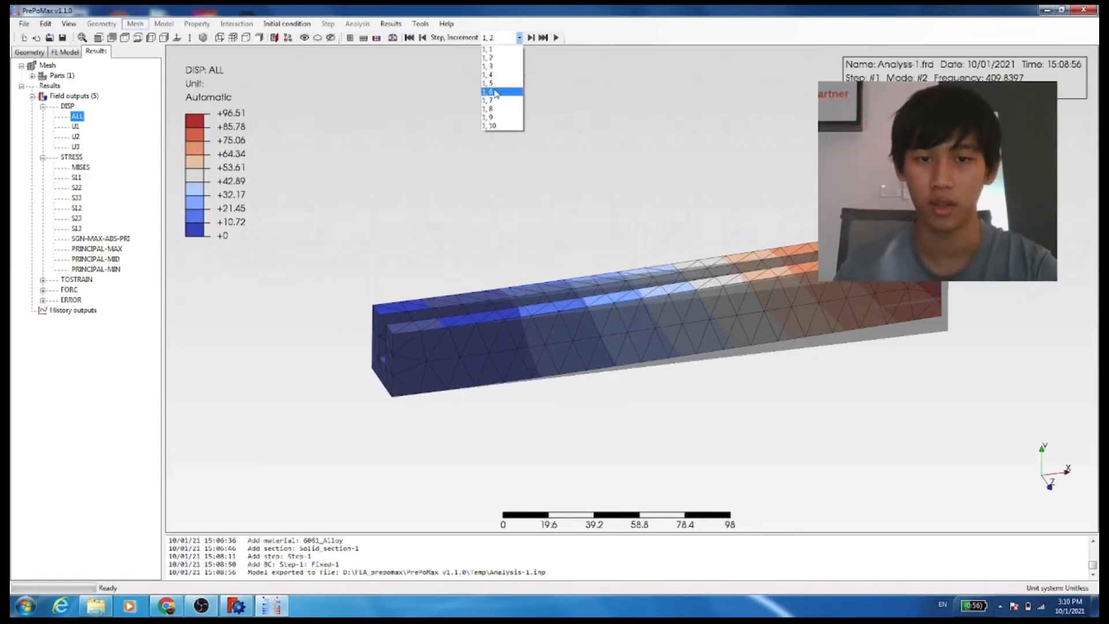
left_click(488, 100)
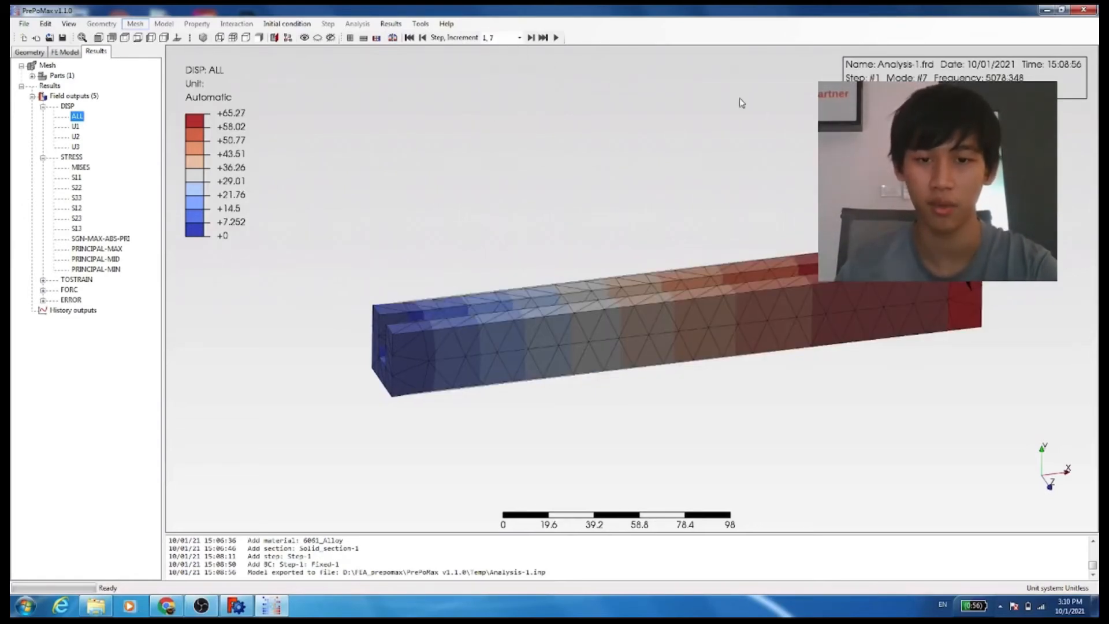
middle_click_drag(767, 305, 777, 263)
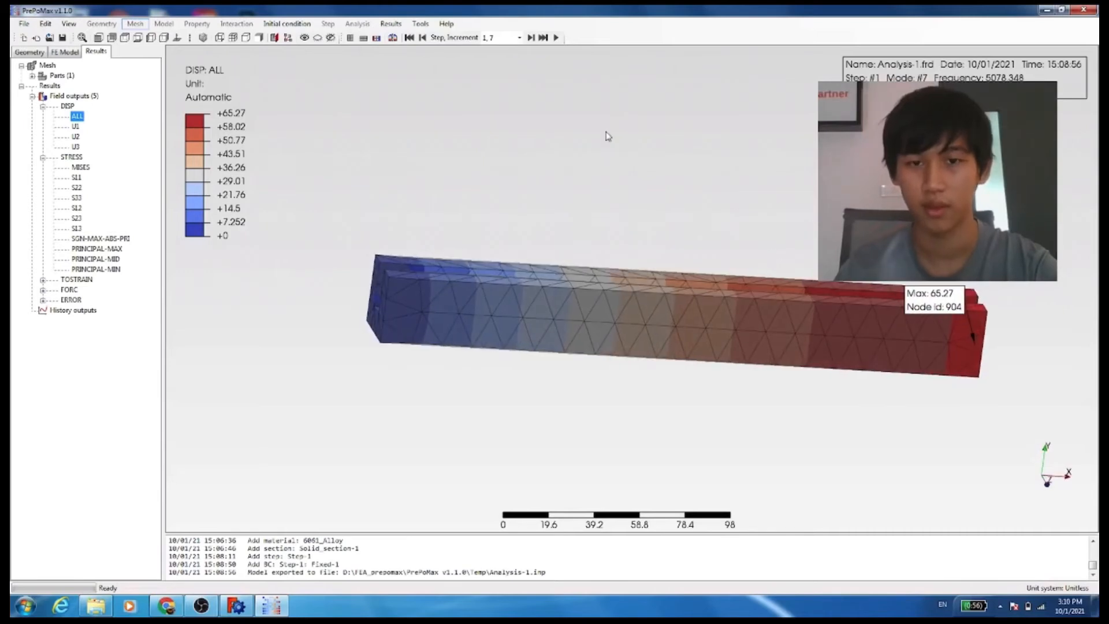
left_click(557, 38)
left_click(171, 93)
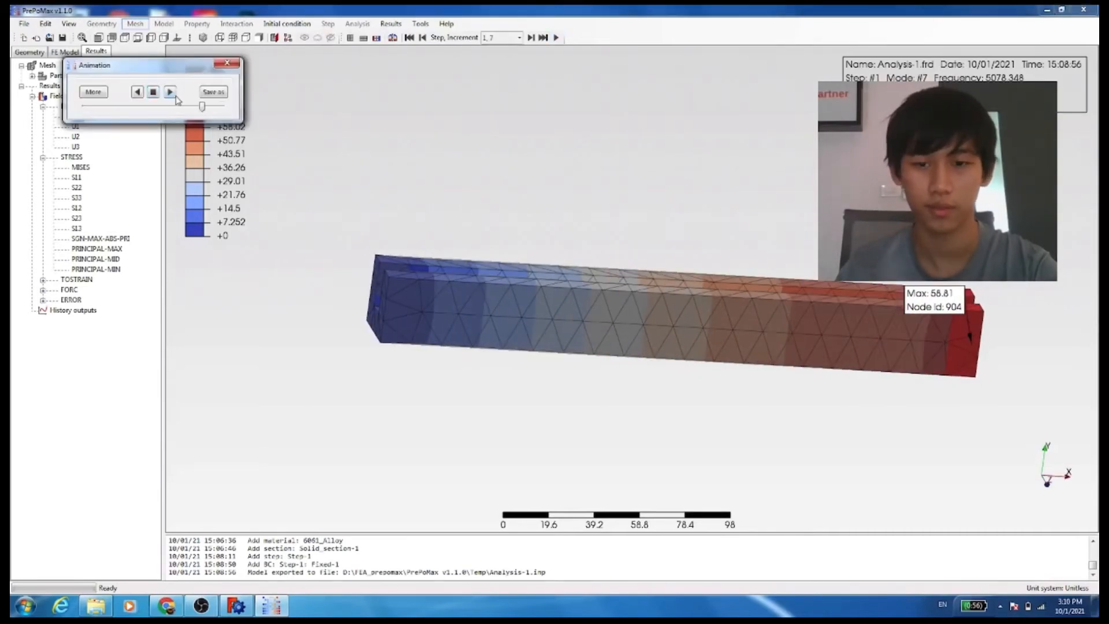
middle_click_drag(503, 231, 482, 201)
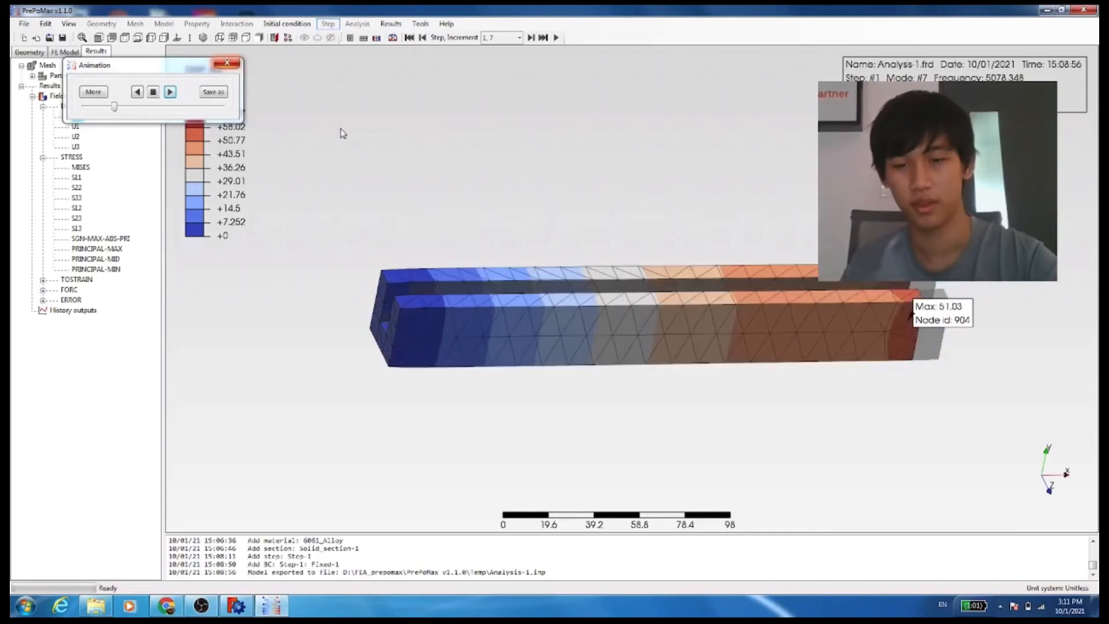
left_click(227, 63)
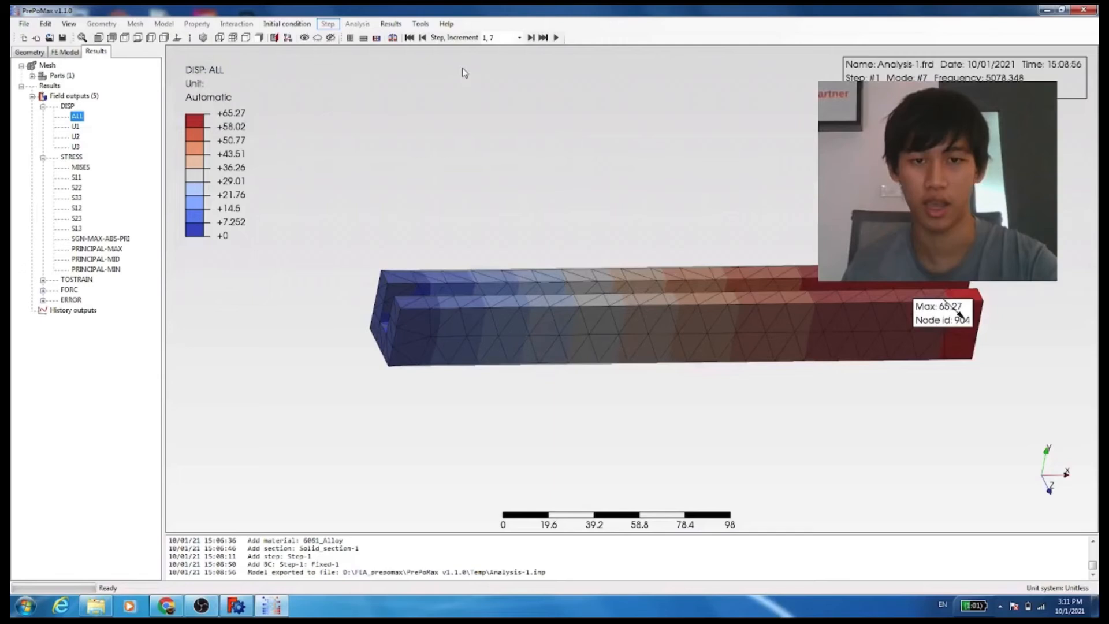
Jump to the last increment, 1, 10, and animate its mode shape while orbiting the beam
left_click(543, 39)
middle_click_drag(599, 222, 622, 294)
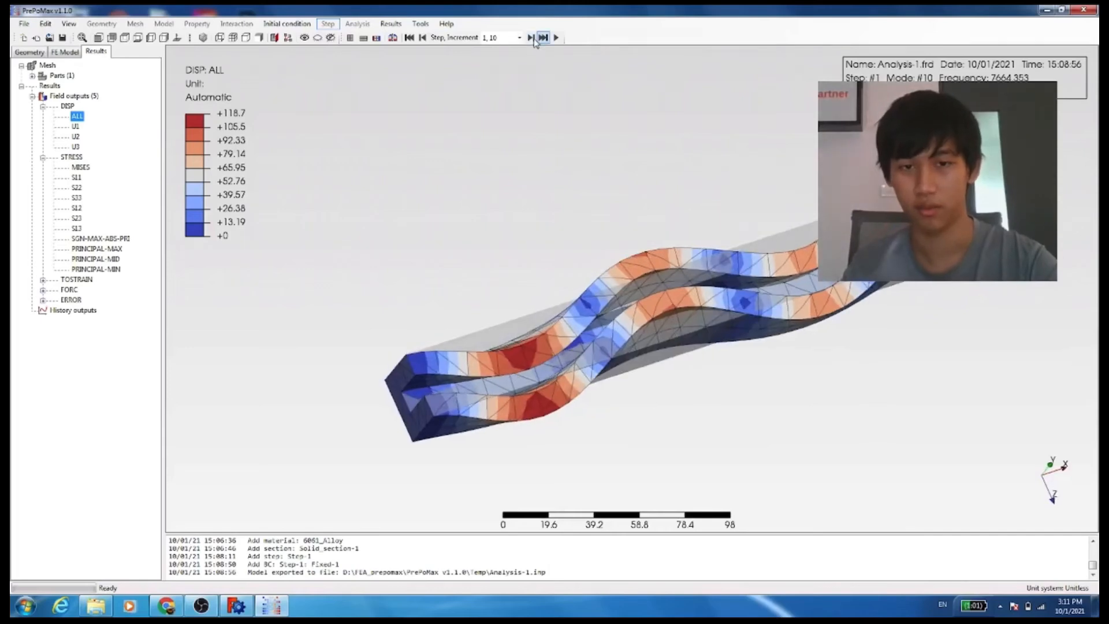
left_click(554, 38)
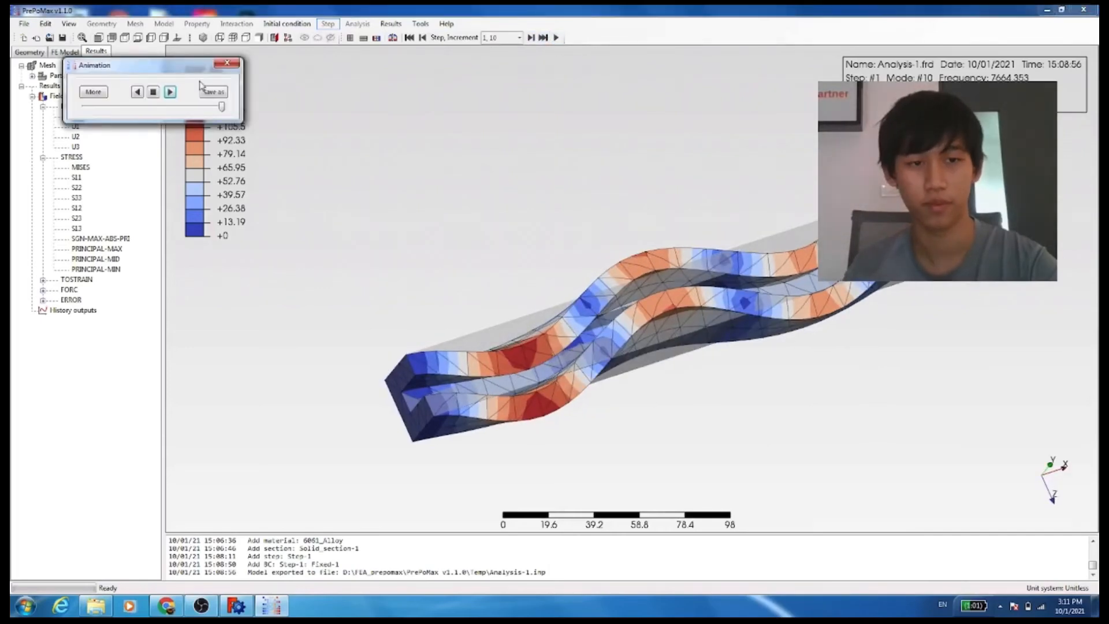
left_click(173, 91)
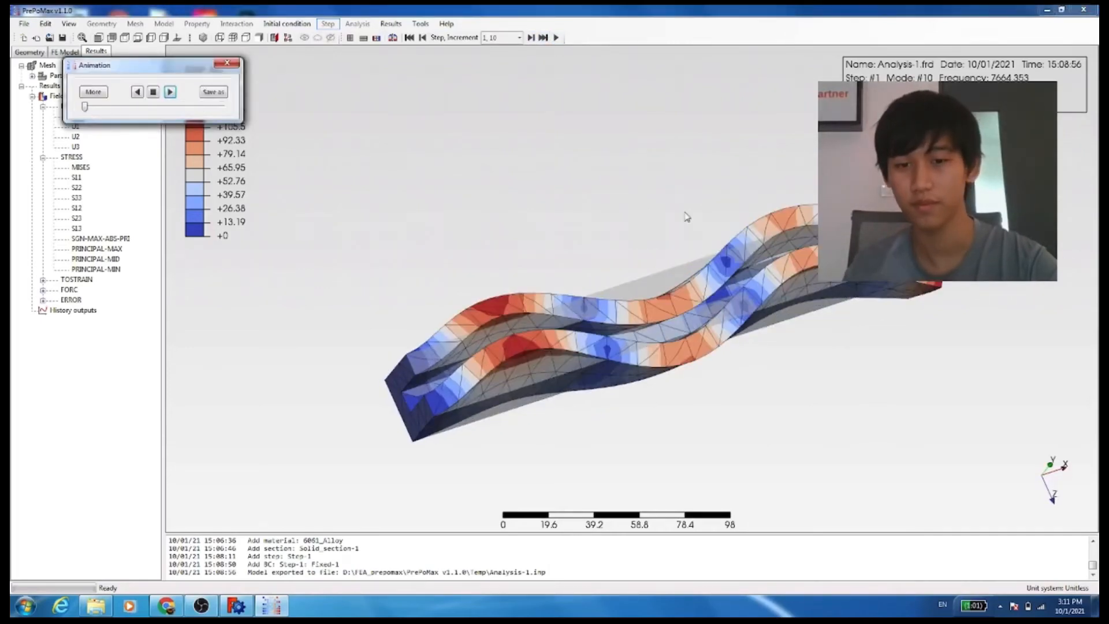
middle_click_drag(664, 283, 710, 231)
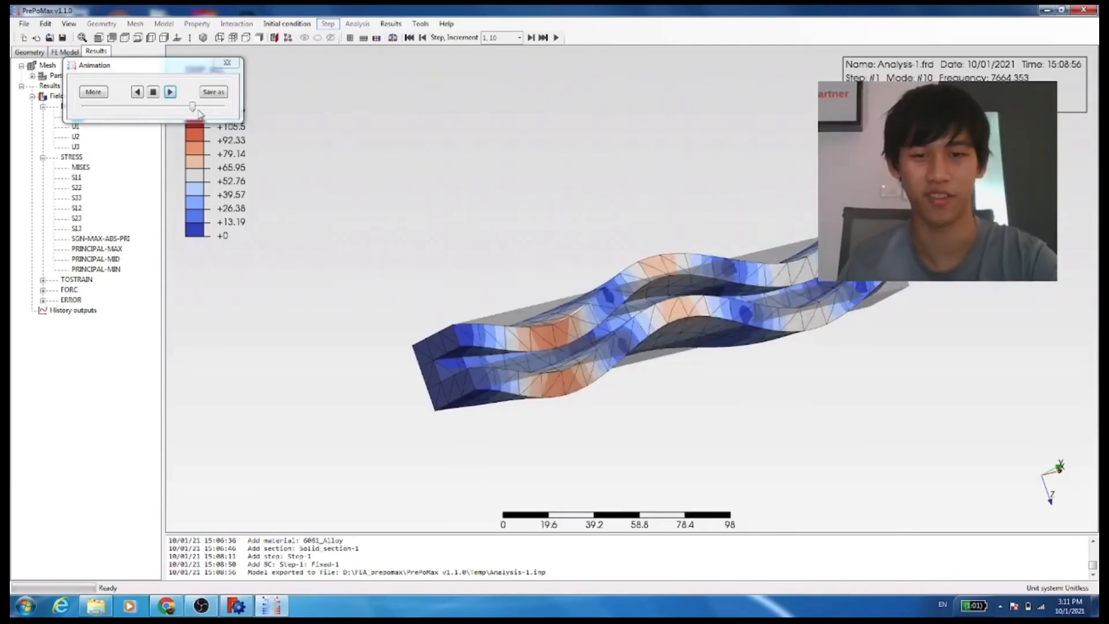
middle_click_drag(461, 247, 531, 190)
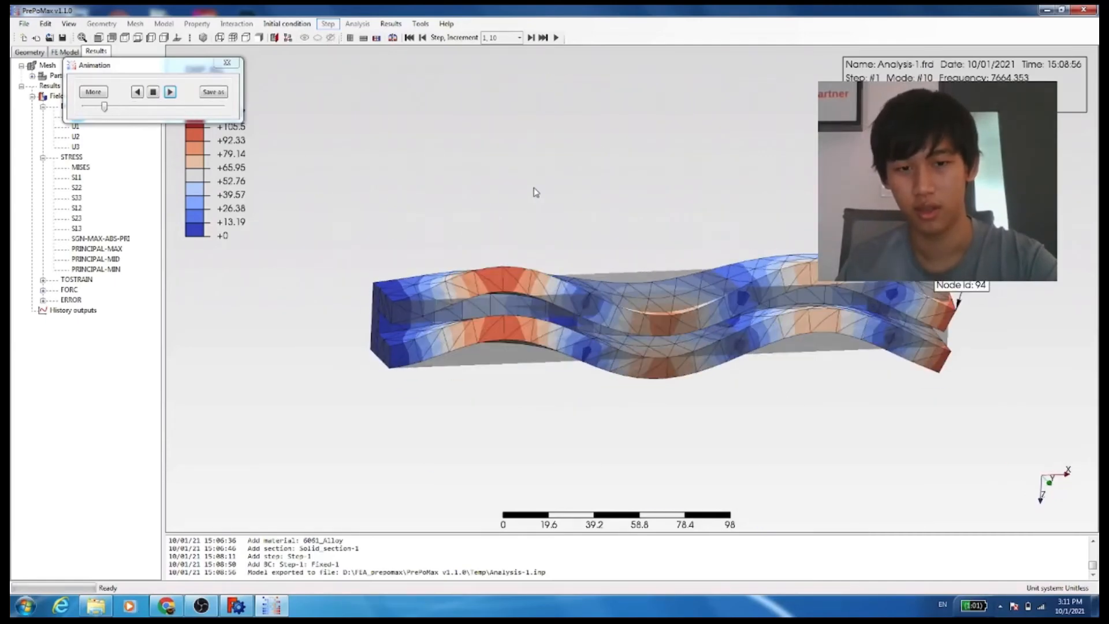
left_click(155, 93)
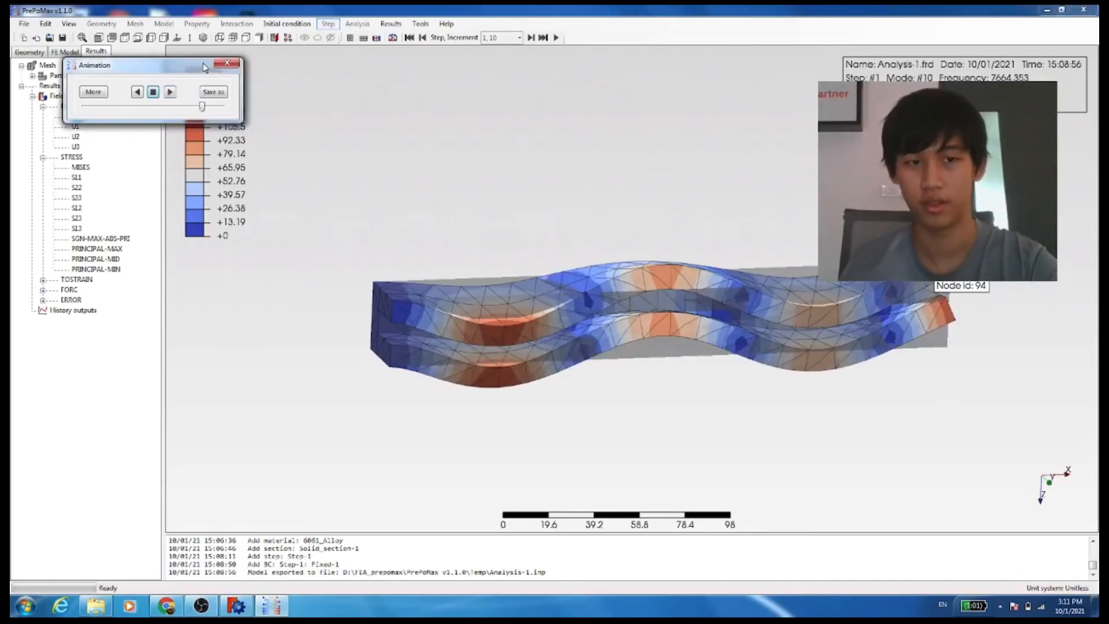
left_click(226, 63)
mouse_move(643, 228)
middle_mouse_down()
mouse_move(687, 334)
mouse_move(651, 231)
middle_mouse_up()
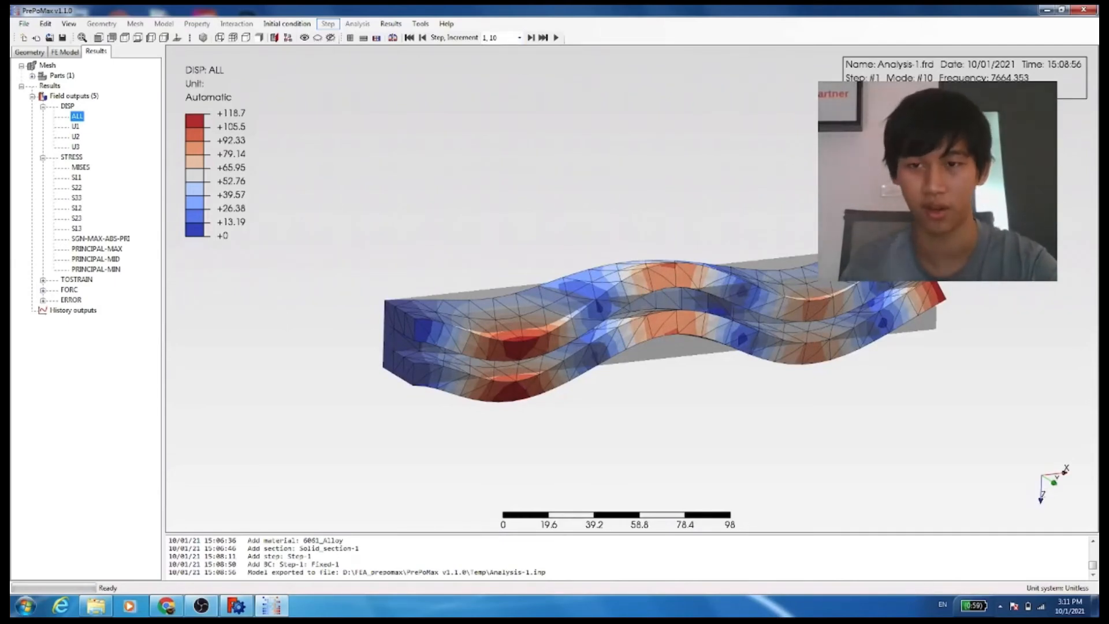
middle_click_drag(572, 219, 574, 237)
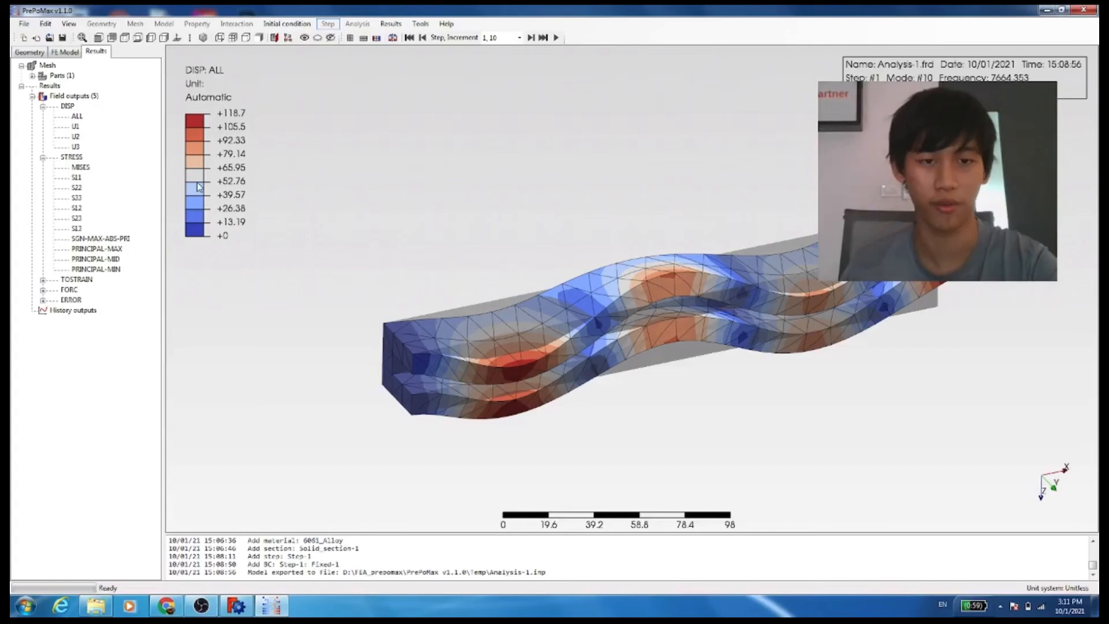
Set the legend's colour spectrum type to Cool, apply it, and preview the animation
double_click(199, 186)
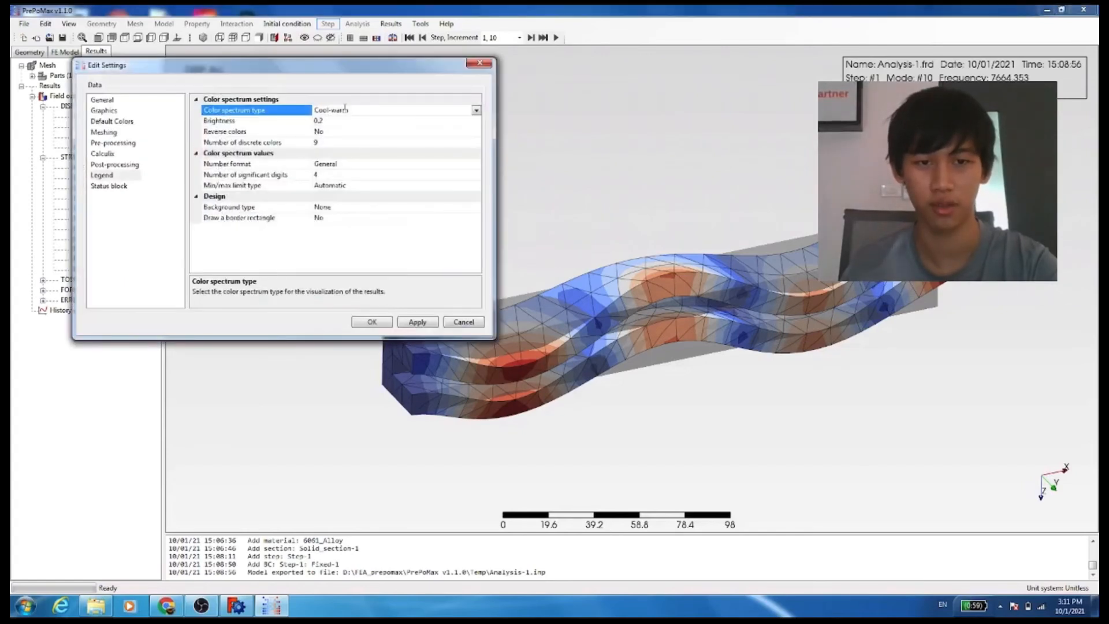
left_click(476, 111)
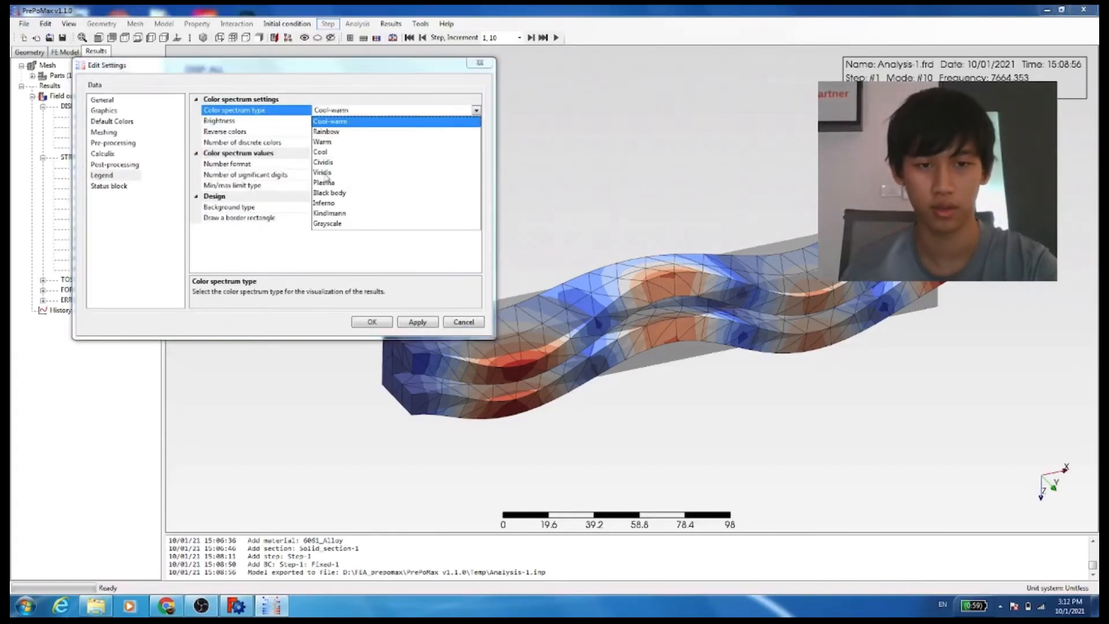
left_click(322, 152)
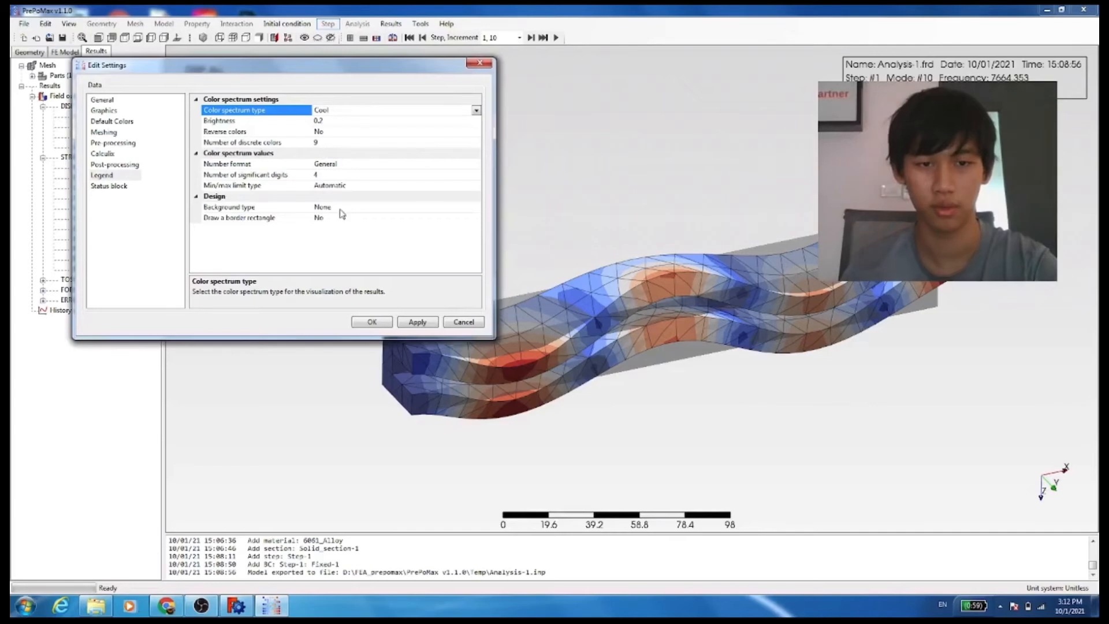
left_click(412, 322)
left_click(477, 63)
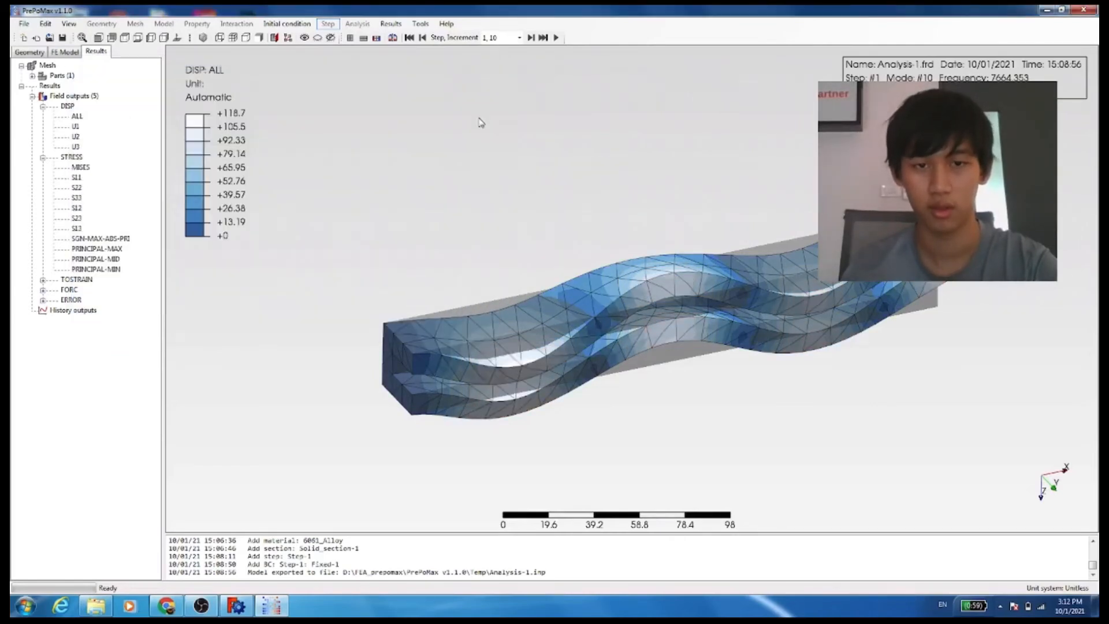
left_click(556, 37)
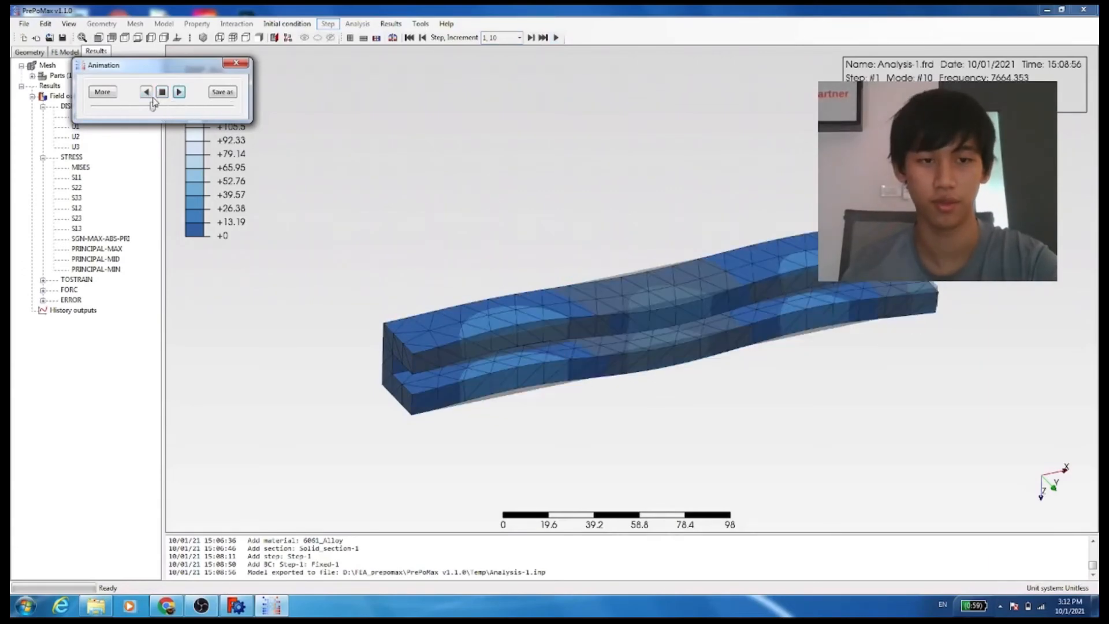
left_click(235, 63)
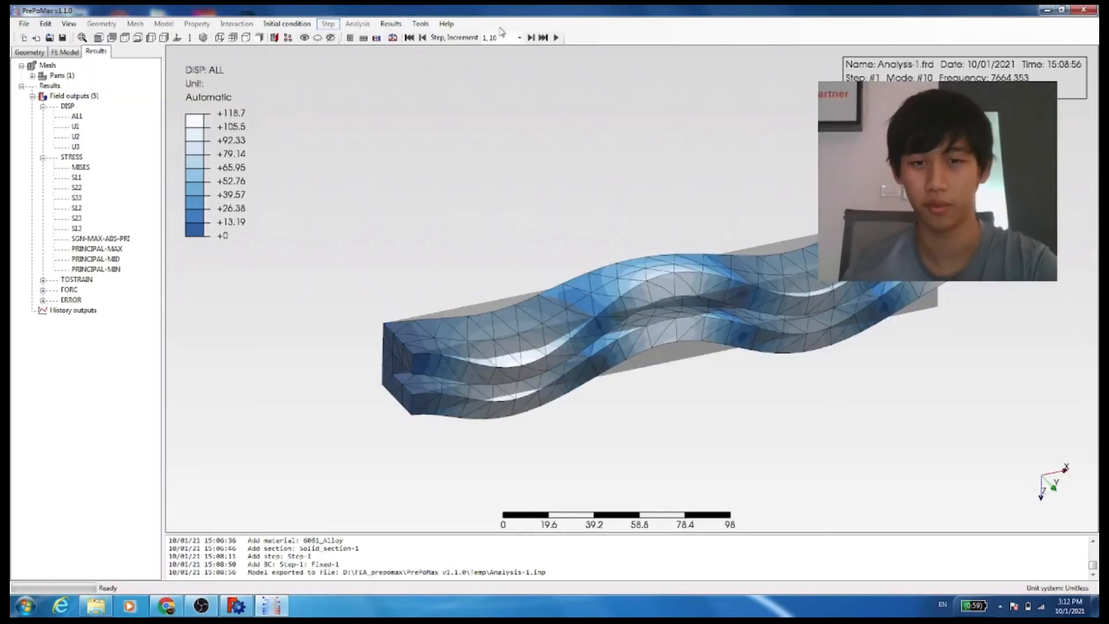
Open the result legend settings, set the colour spectrum type to Kindlmann, and apply it
double_click(253, 97)
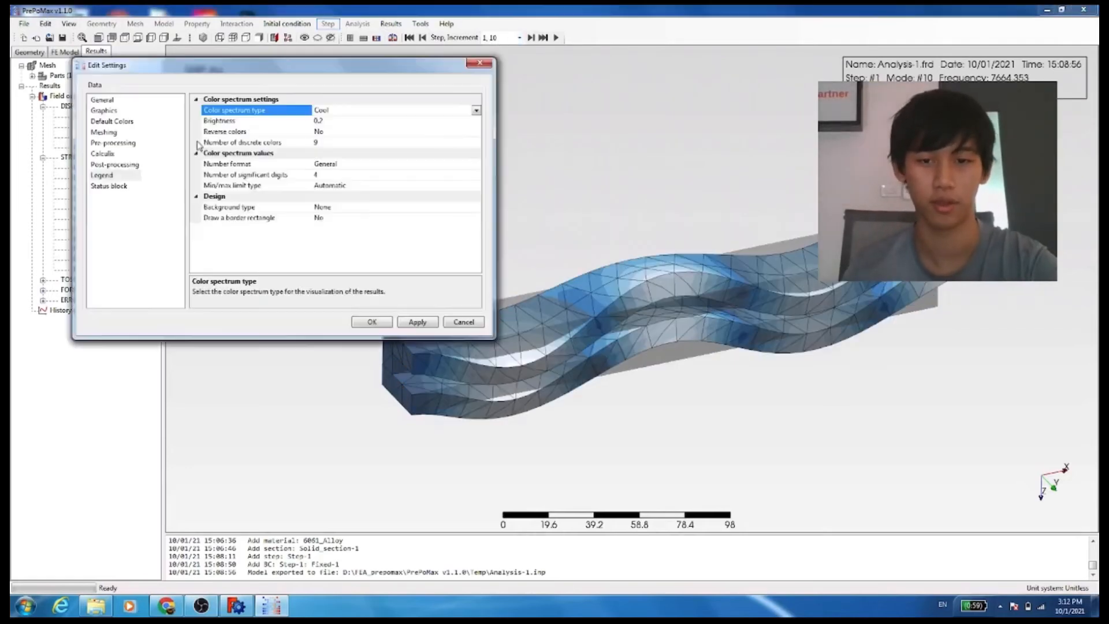
left_click(475, 112)
left_click(339, 214)
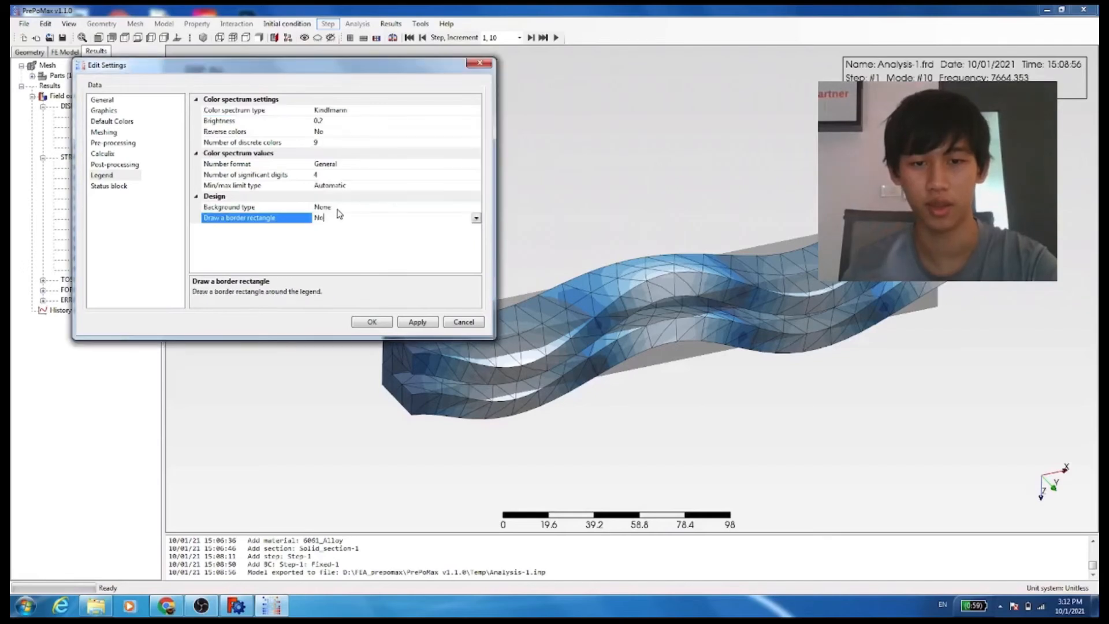
left_click(418, 322)
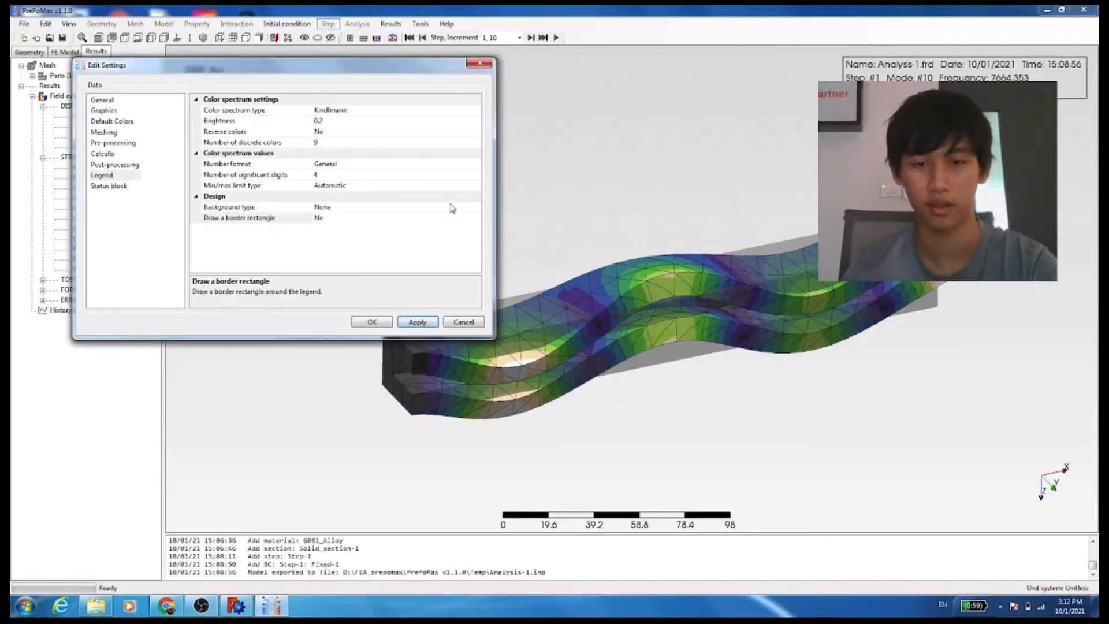
Switch the legend's colour spectrum to Black body, close the settings, and preview the mode shape animation
left_click(466, 112)
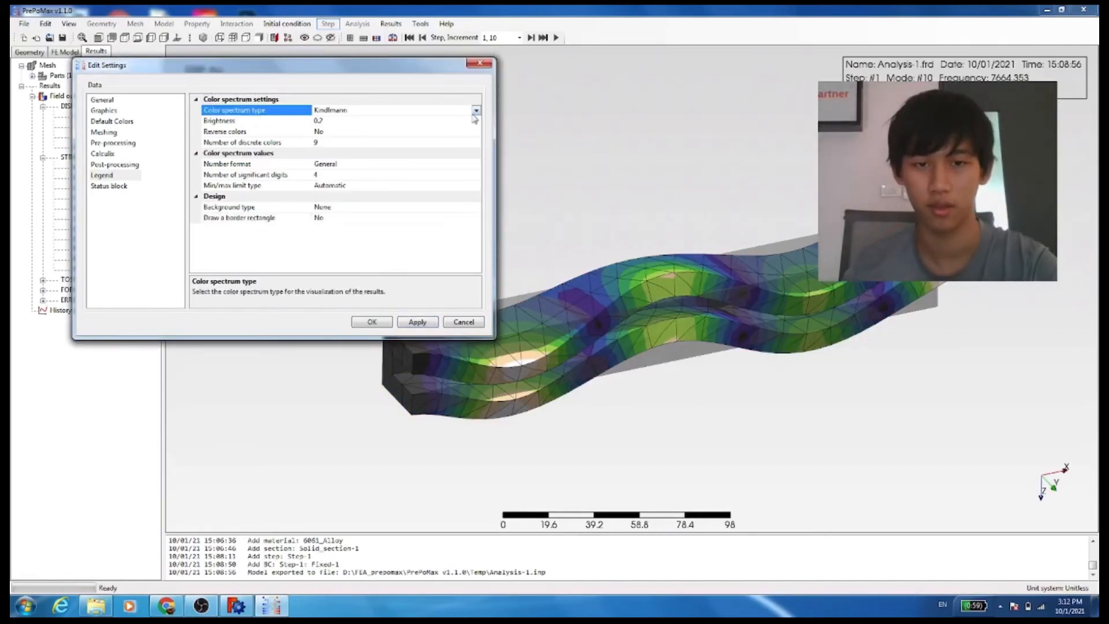
left_click(475, 111)
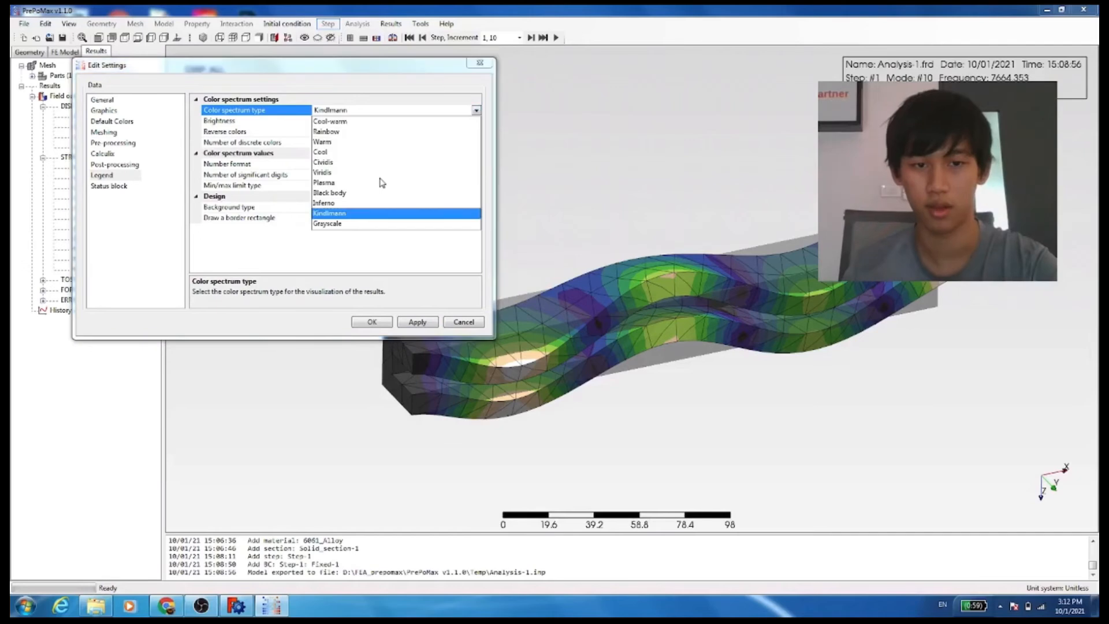
left_click(337, 194)
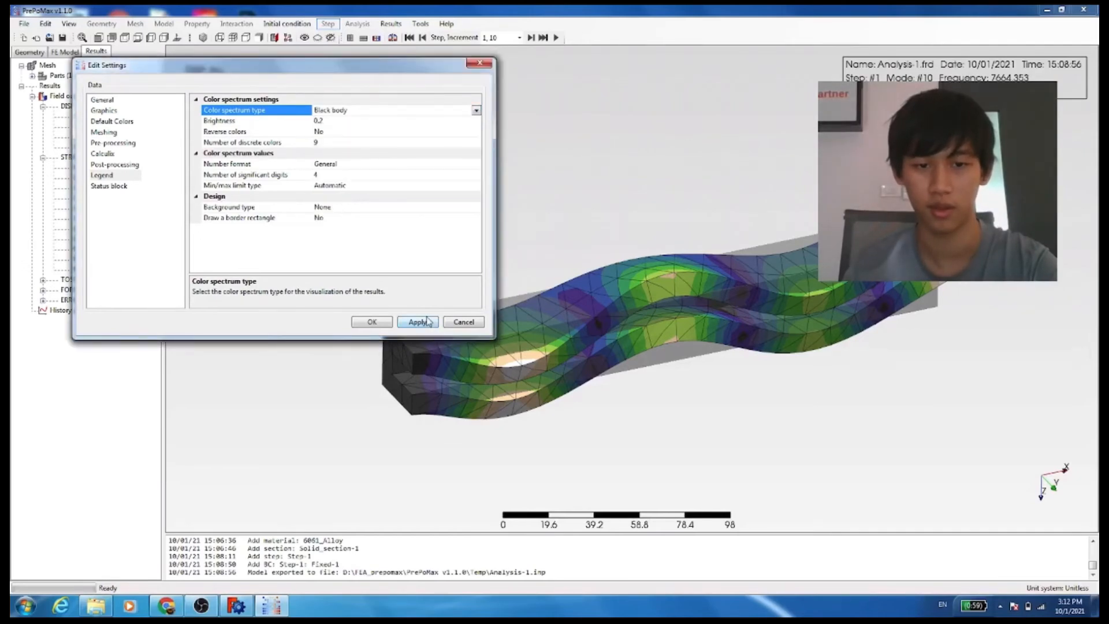
left_click(479, 62)
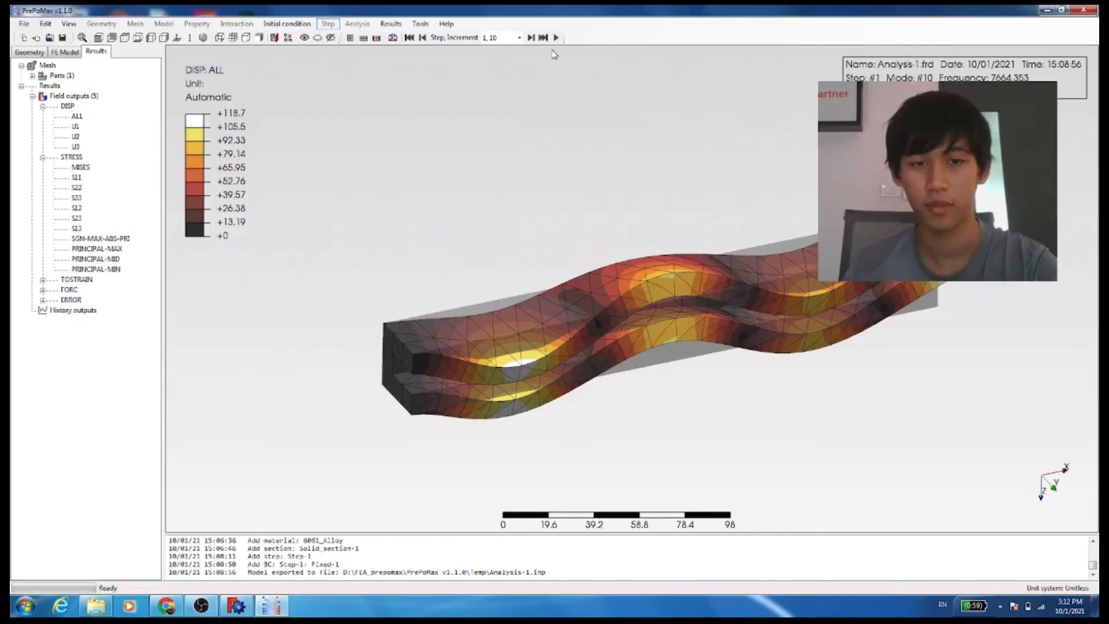
left_click(556, 38)
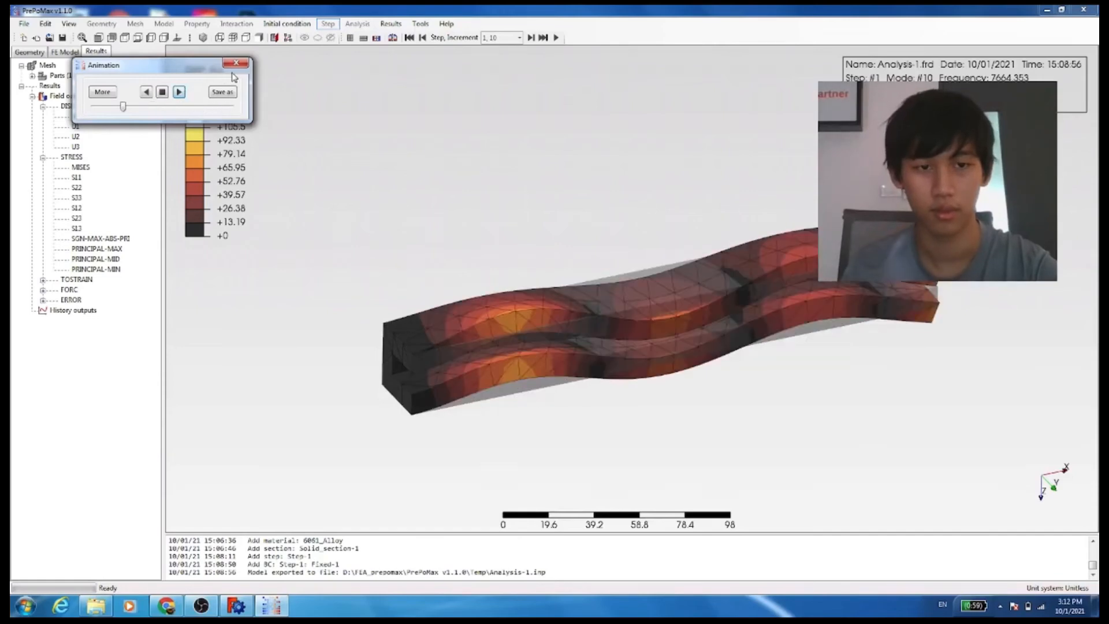
left_click(236, 62)
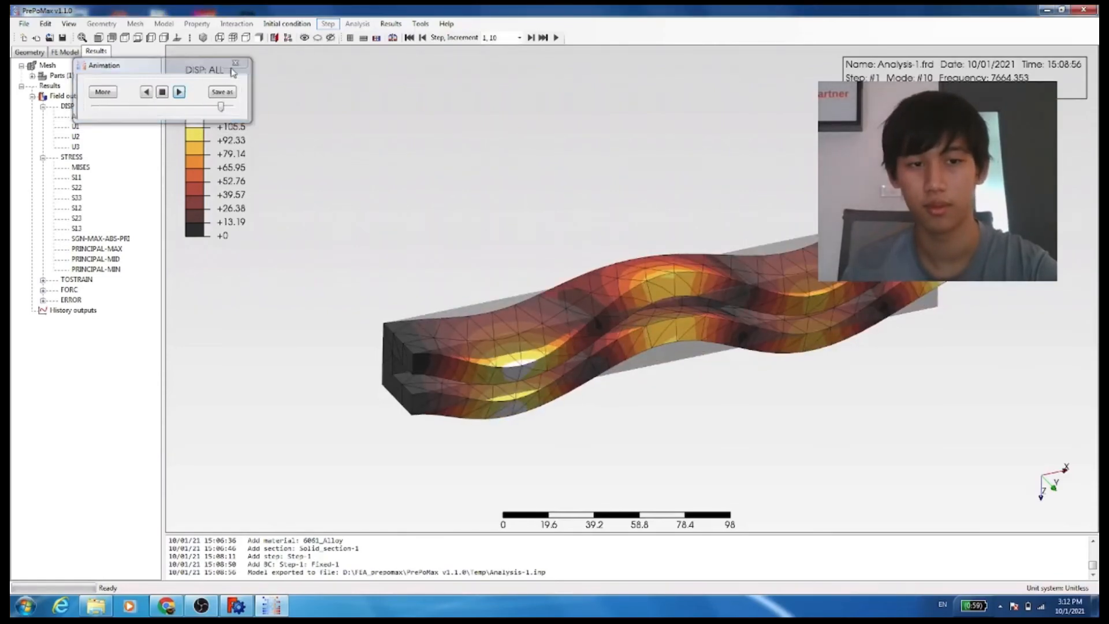
Reopen the legend settings, set the colour spectrum type to Cool-warm, apply it and confirm
double_click(212, 145)
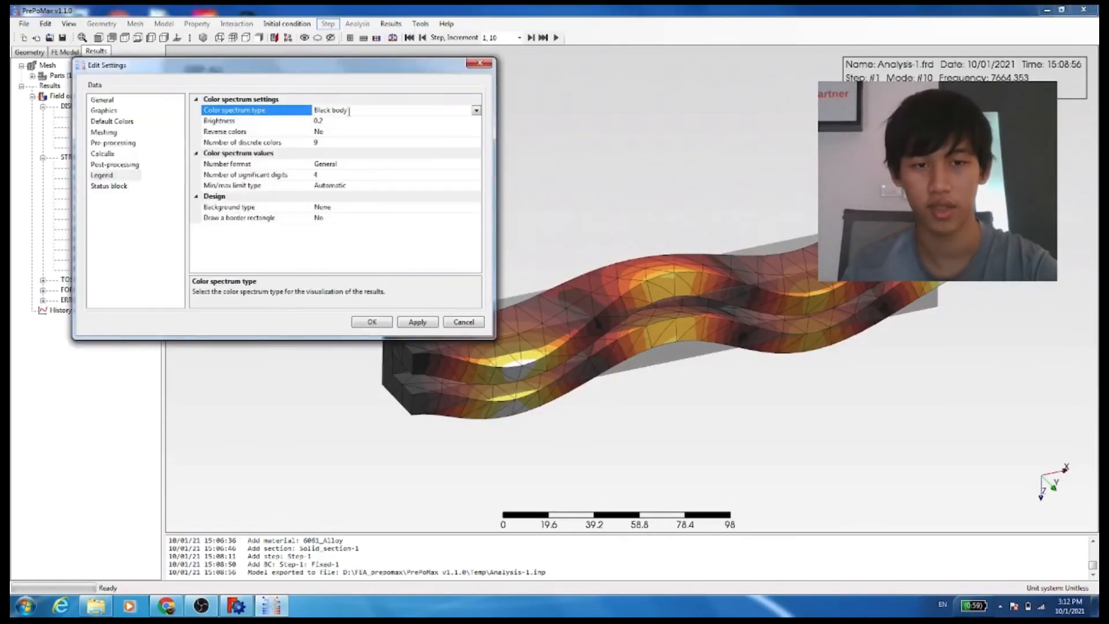
left_click(476, 112)
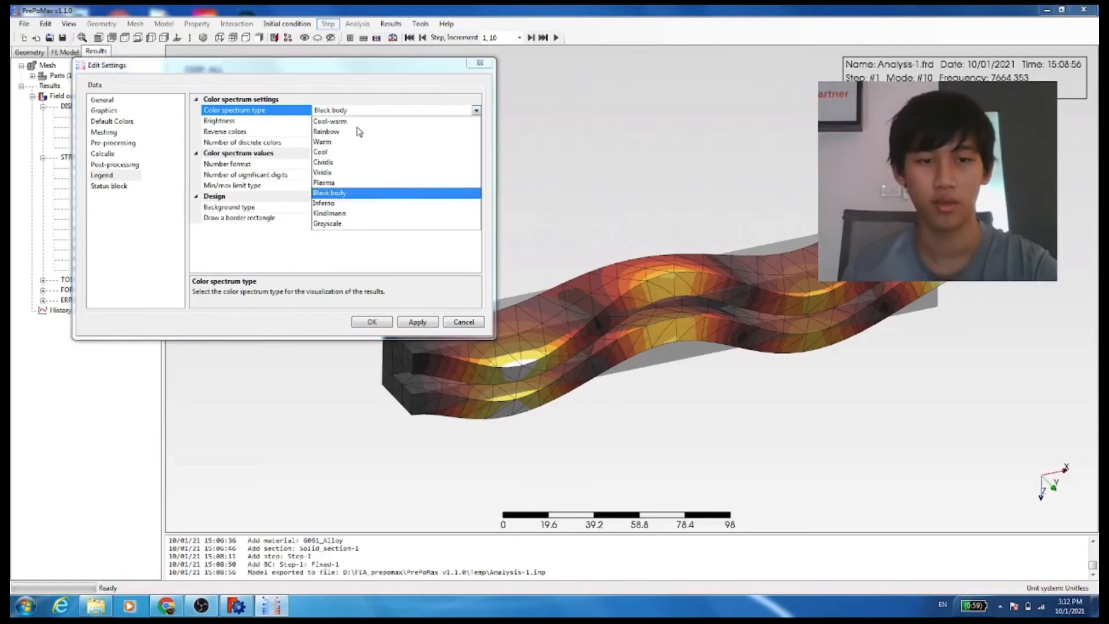
left_click(349, 122)
left_click(346, 121)
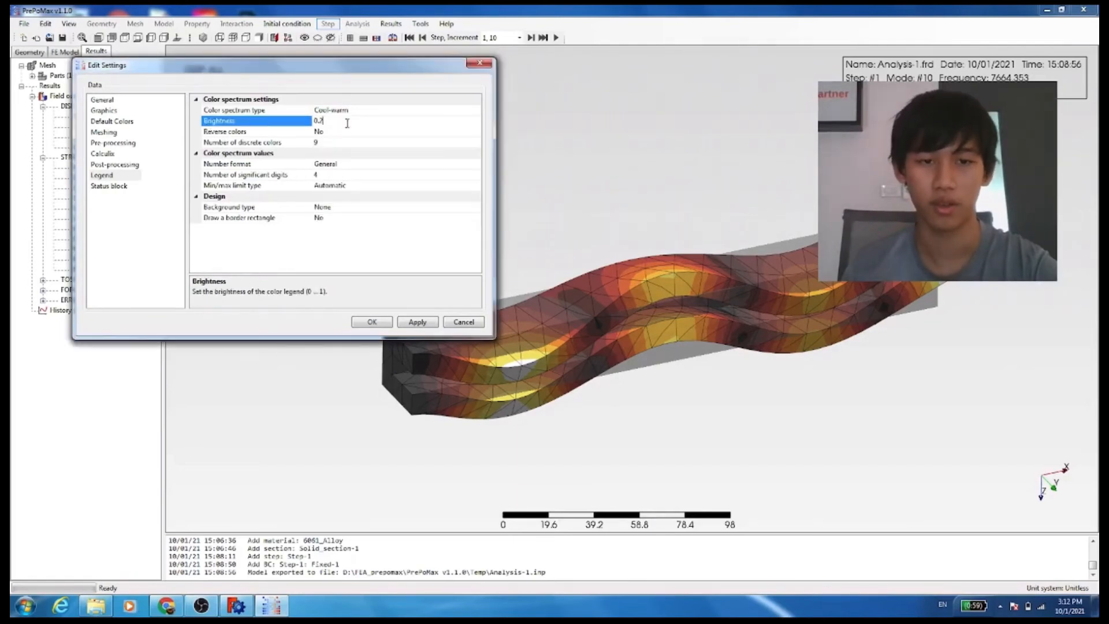
left_click(418, 325)
left_click(388, 324)
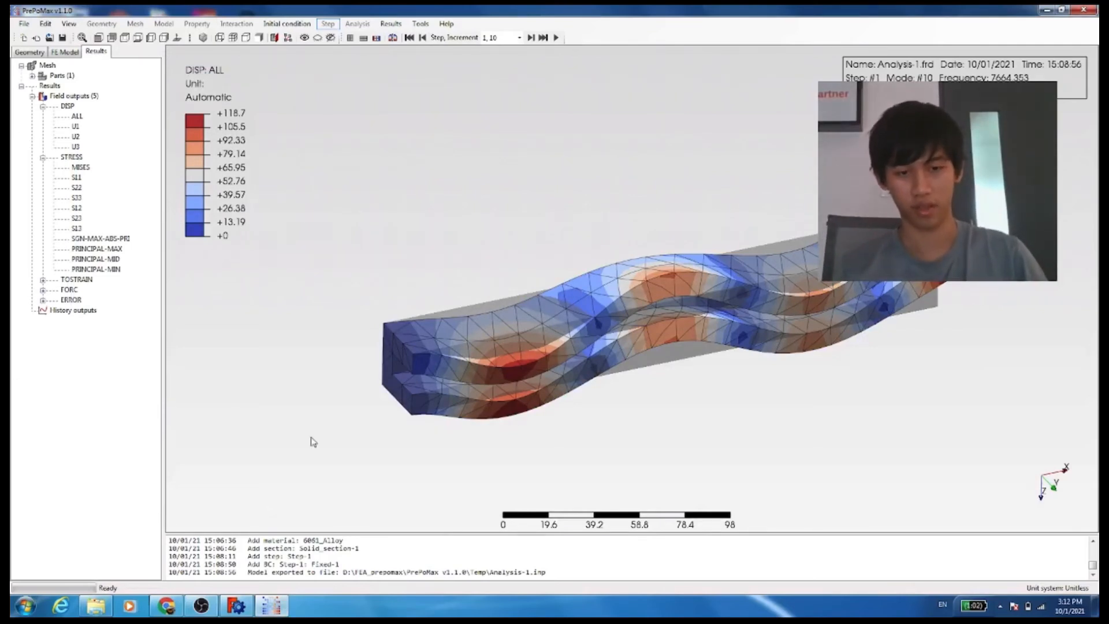
Switch to FreeCAD and orbit and zoom around the C-shaped beam model to inspect it
left_click(236, 608)
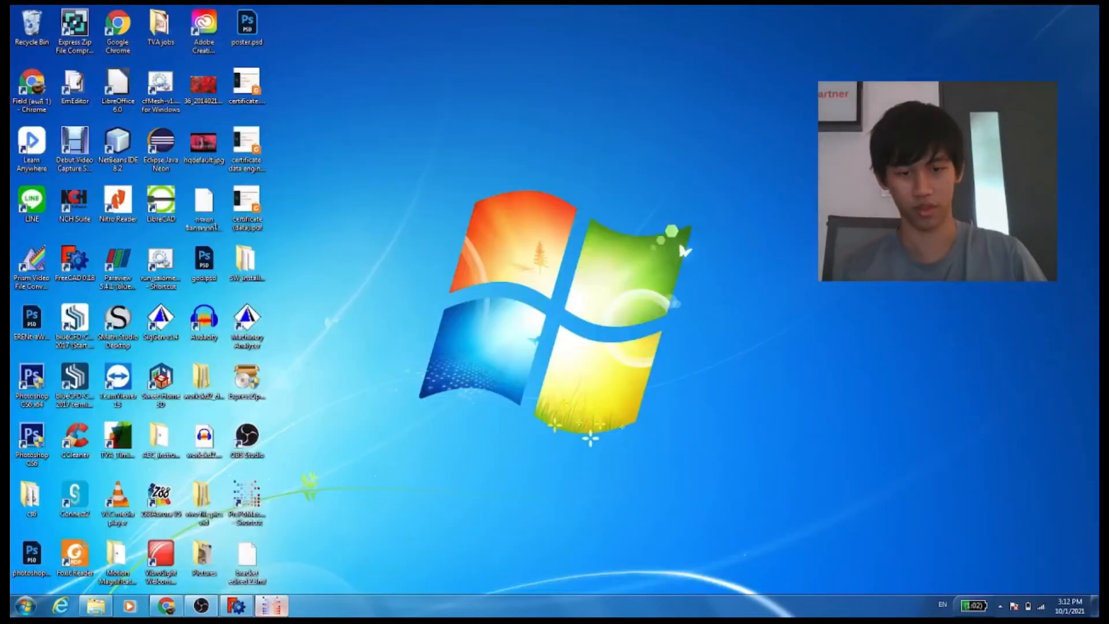
left_click(236, 611)
left_click(236, 610)
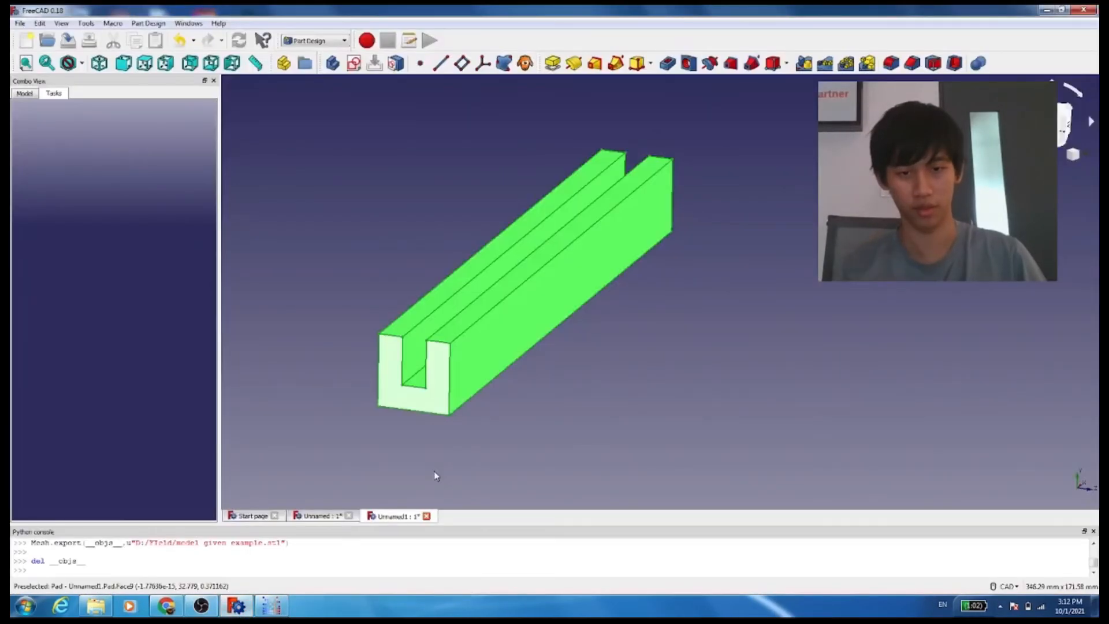
left_click(427, 420)
scroll(446, 371, "up", 2)
middle_click_drag(445, 371, 478, 406)
scroll(478, 406, "down", 5)
scroll(485, 376, "up", 3)
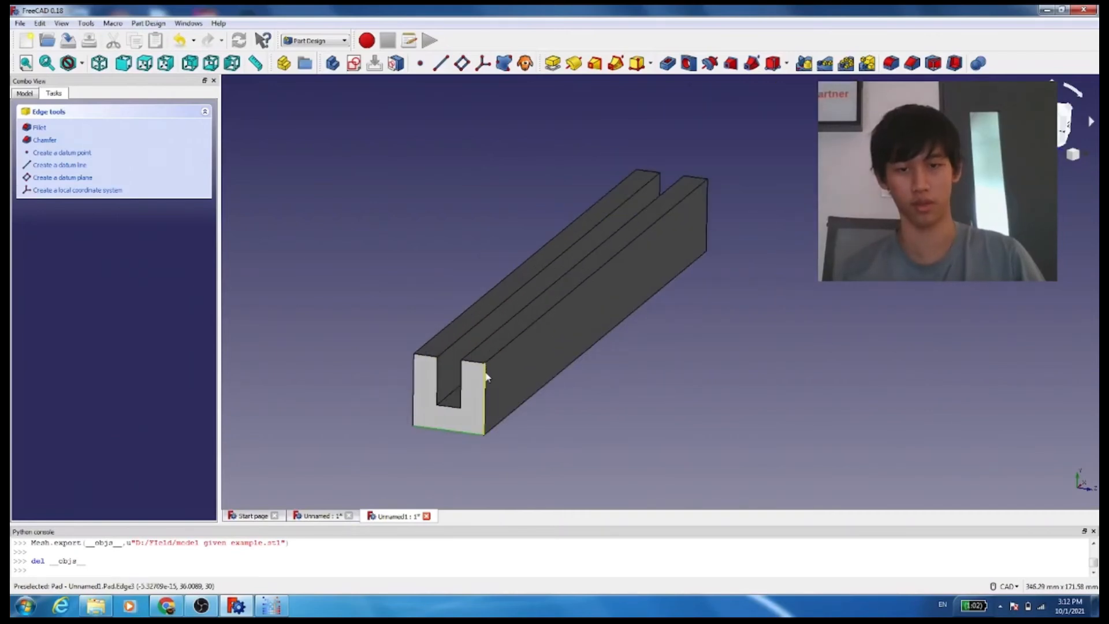
right_click(358, 327)
left_click(410, 286)
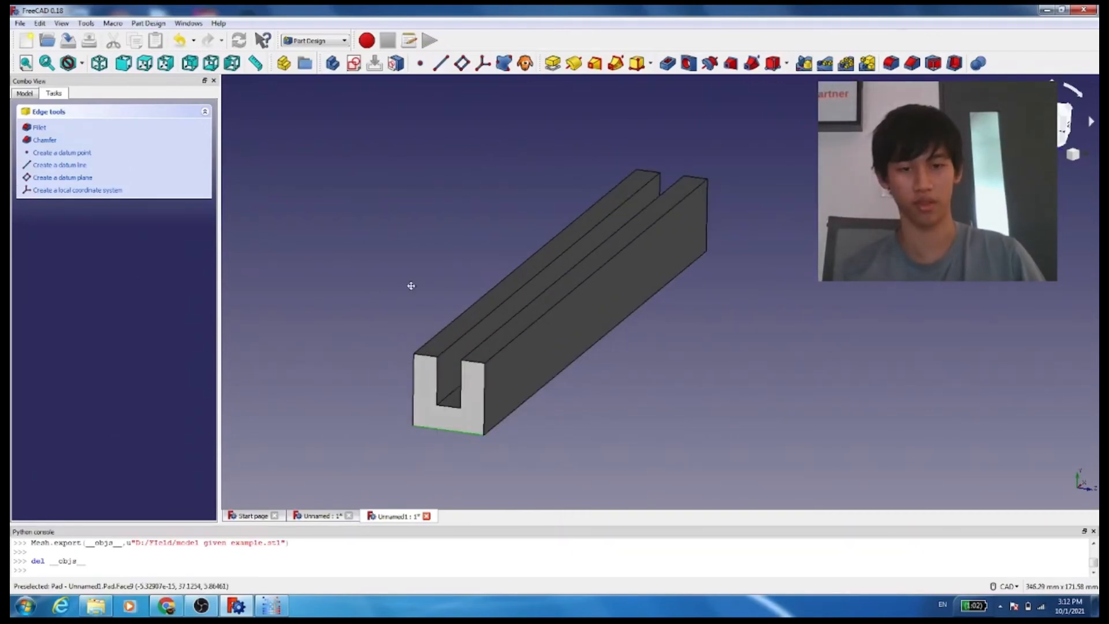
left_click_drag(410, 285, 332, 261)
left_click_drag(511, 266, 560, 317)
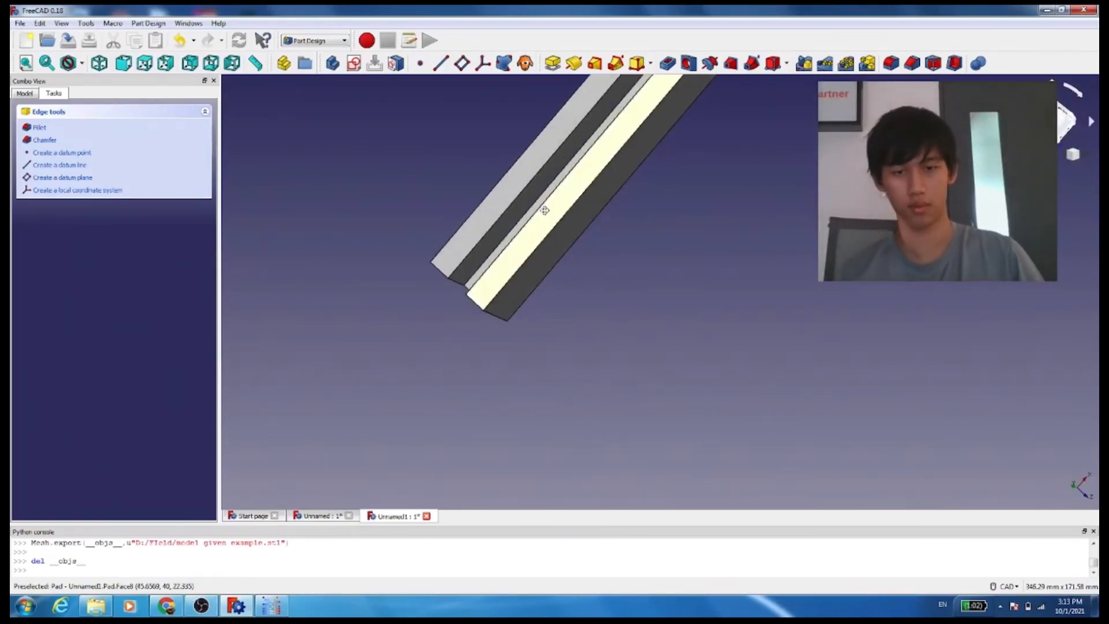
left_click_drag(545, 208, 583, 168)
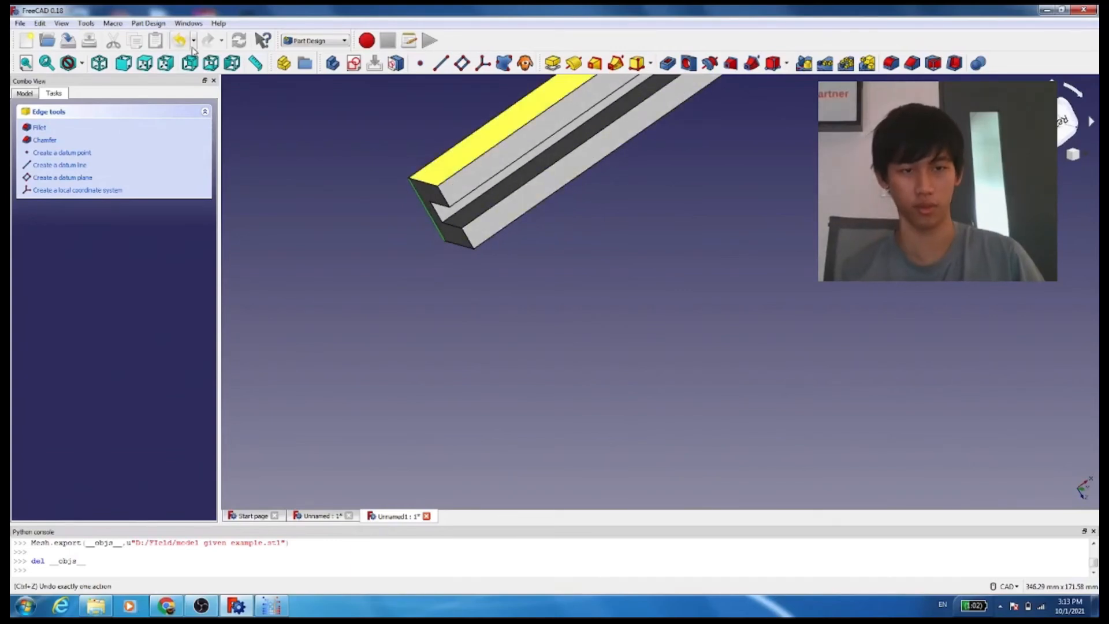
View the beam model from the front, rear and isometric standard views
left_click(123, 62)
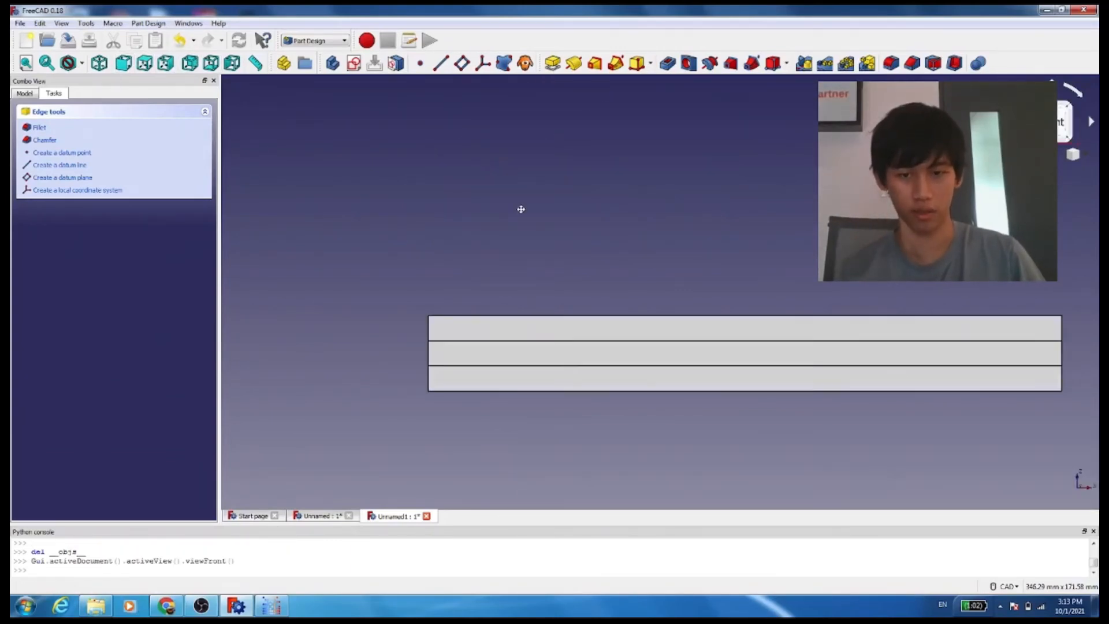
left_click(99, 62)
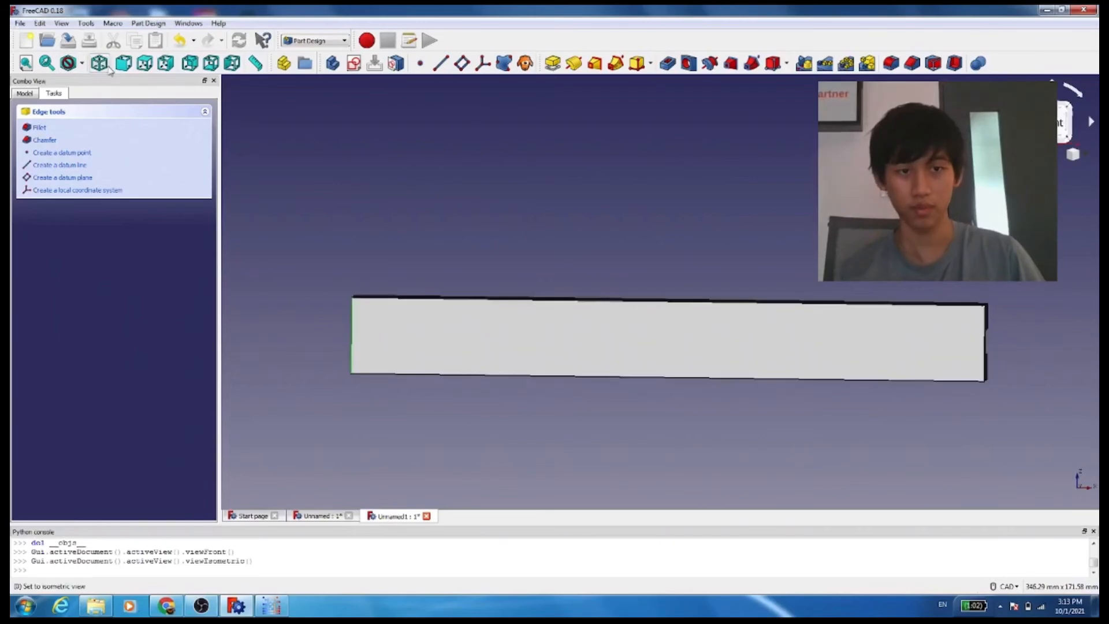
left_click(194, 67)
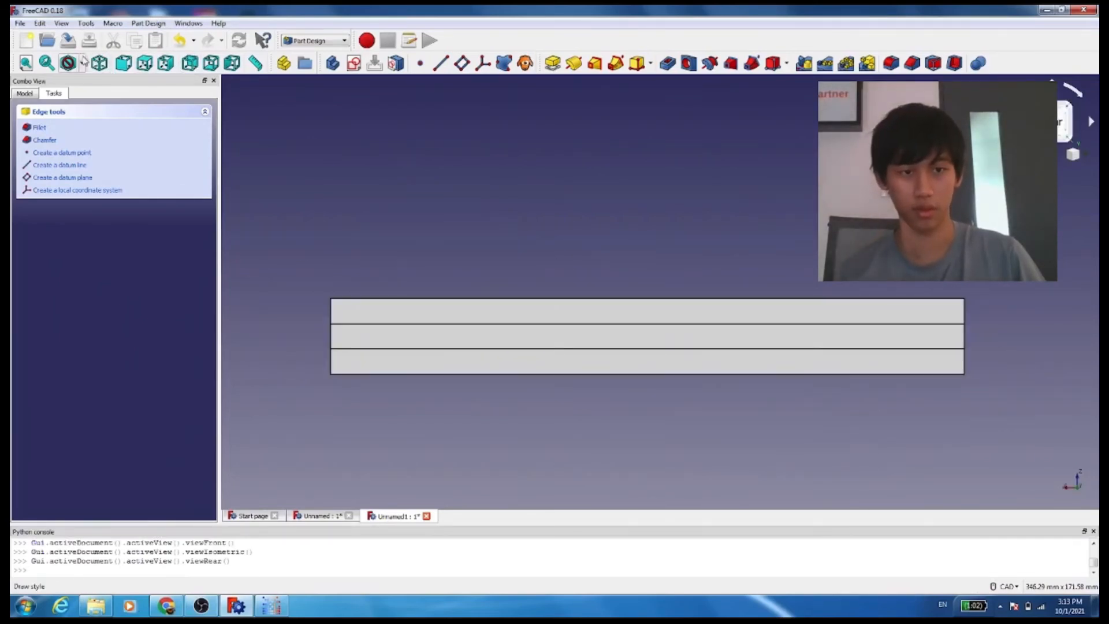
left_click(98, 62)
middle_click_drag(472, 379, 442, 302)
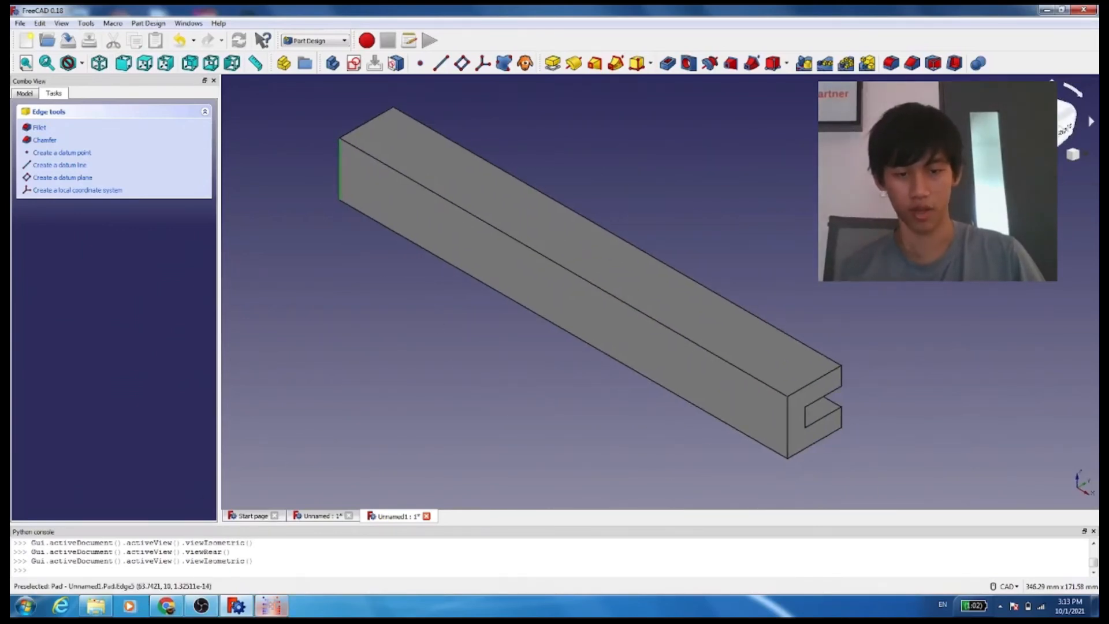
Return to PrePoMax and rotate the mode shape view of the beam
mouse_move(271, 606)
left_click(274, 568)
left_click(239, 604)
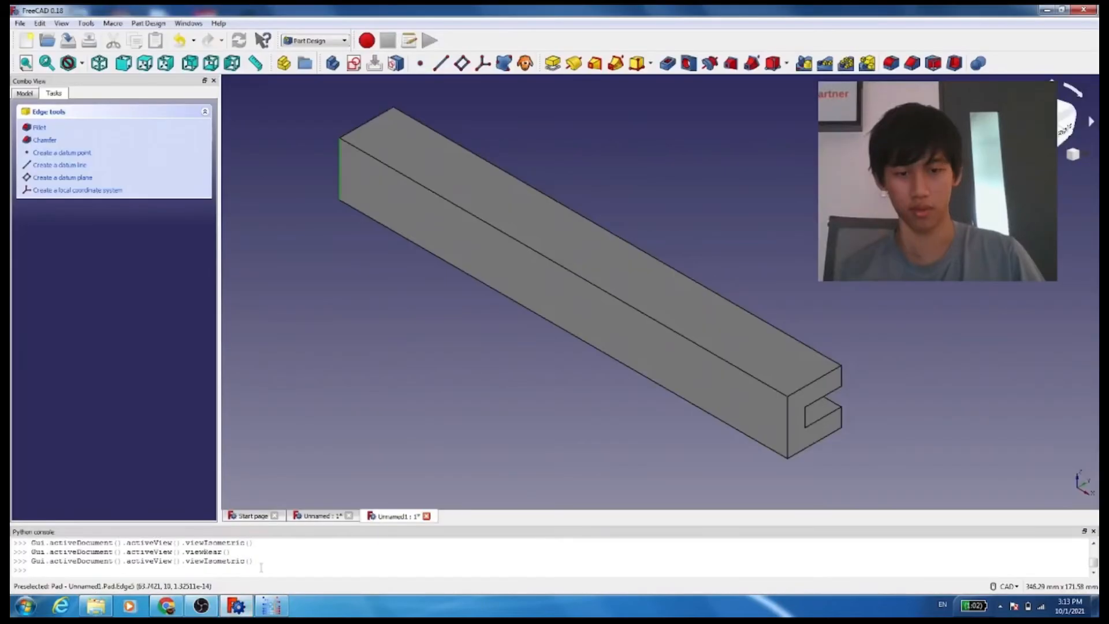
left_click(258, 605)
left_click(239, 605)
left_click(260, 606)
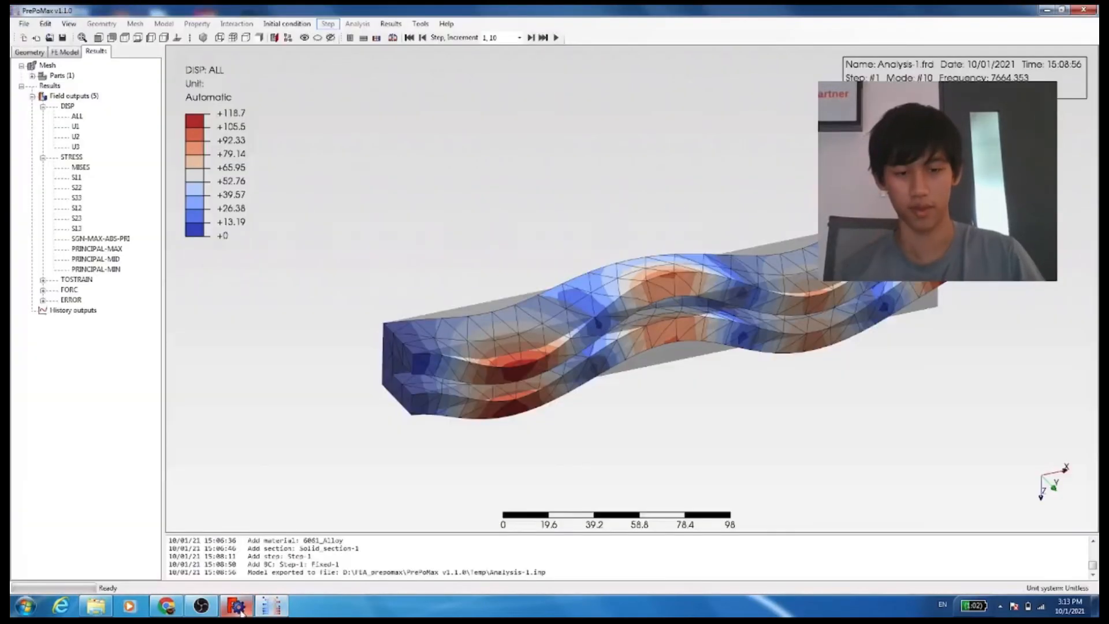
left_click(246, 608)
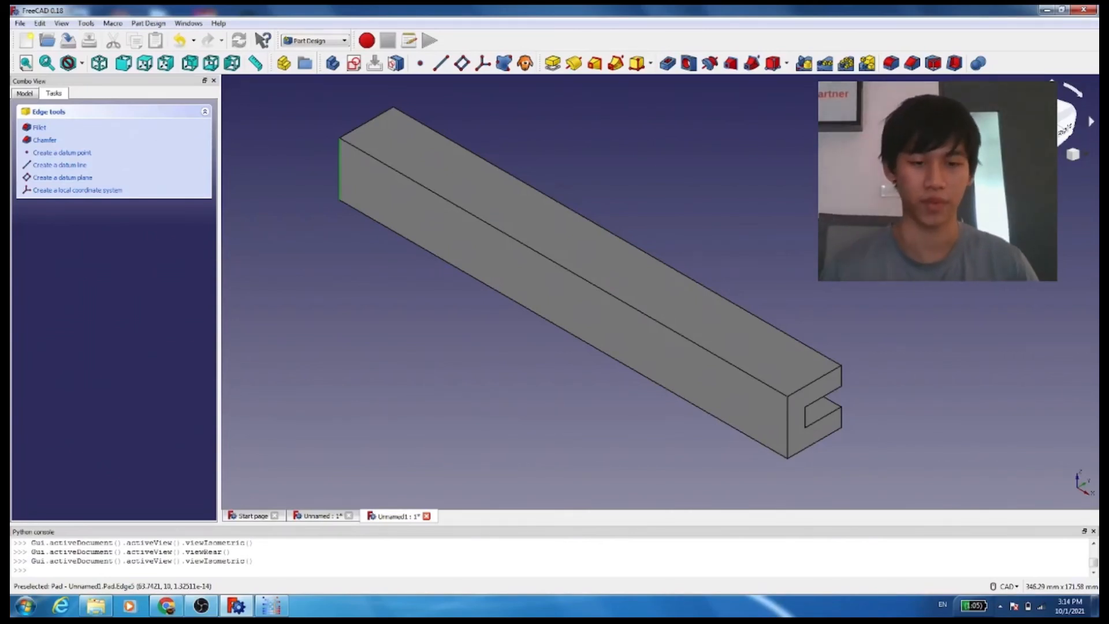
left_click(271, 605)
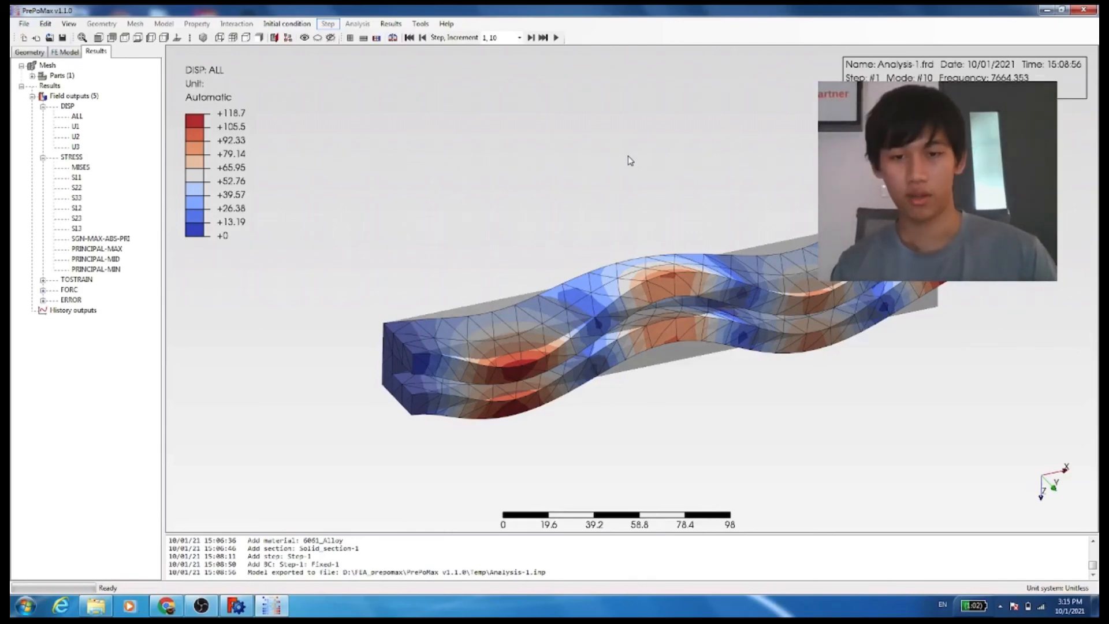
mouse_move(631, 161)
left_mouse_down()
mouse_move(656, 216)
mouse_move(641, 136)
mouse_move(580, 145)
mouse_move(622, 167)
left_mouse_up()
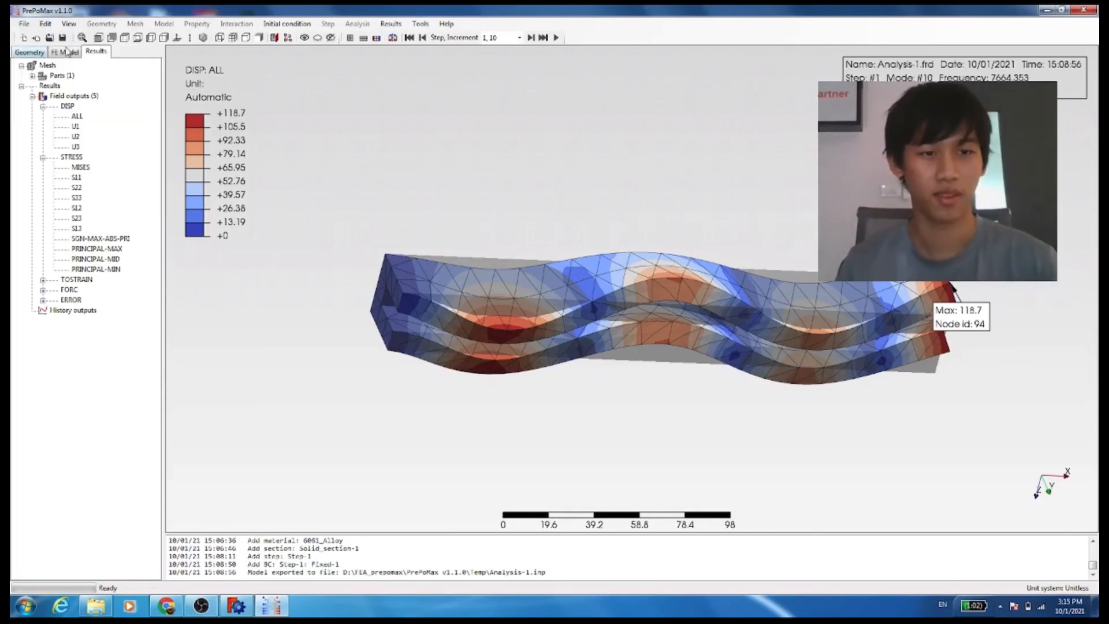
Save the PrePoMax project as "complex beam" in the Field folder on drive D
left_click(23, 24)
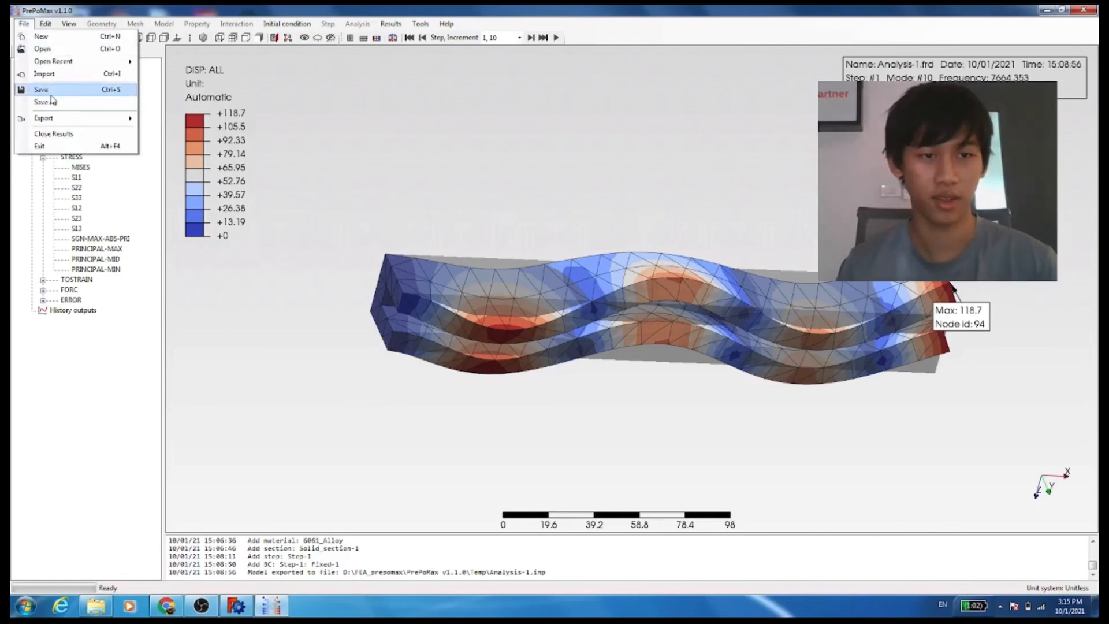
left_click(52, 101)
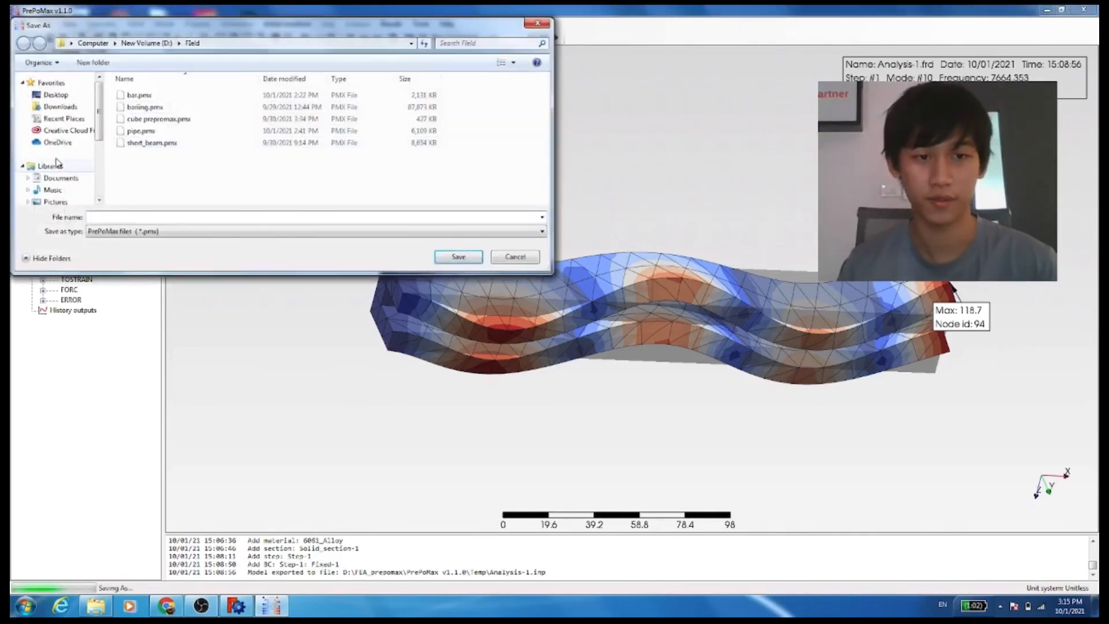
left_click_drag(99, 112, 100, 208)
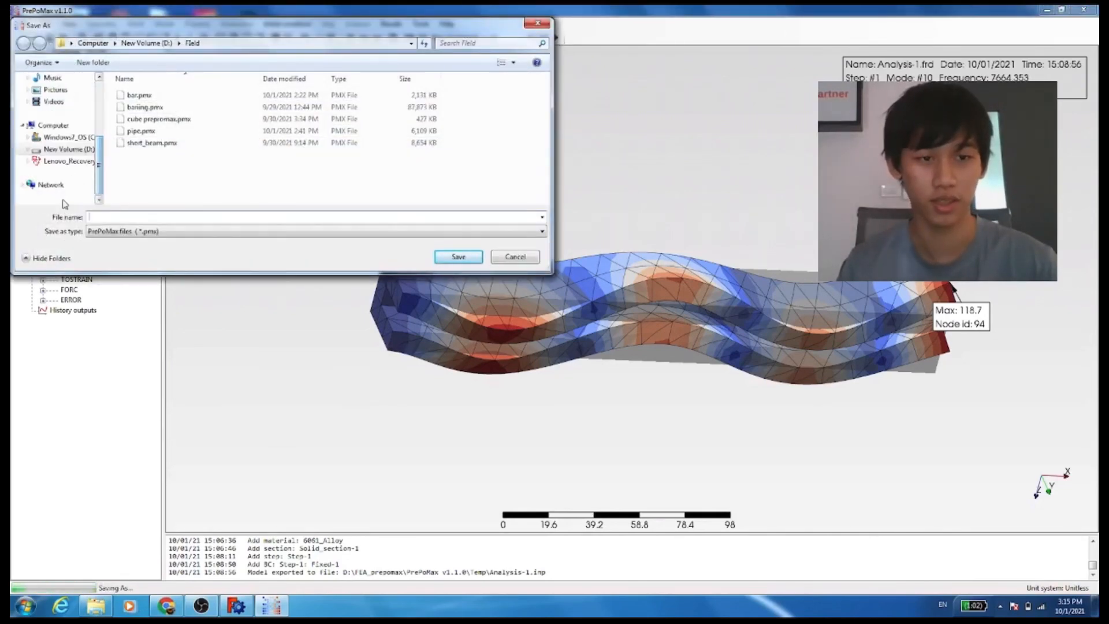
left_click(68, 150)
double_click(191, 131)
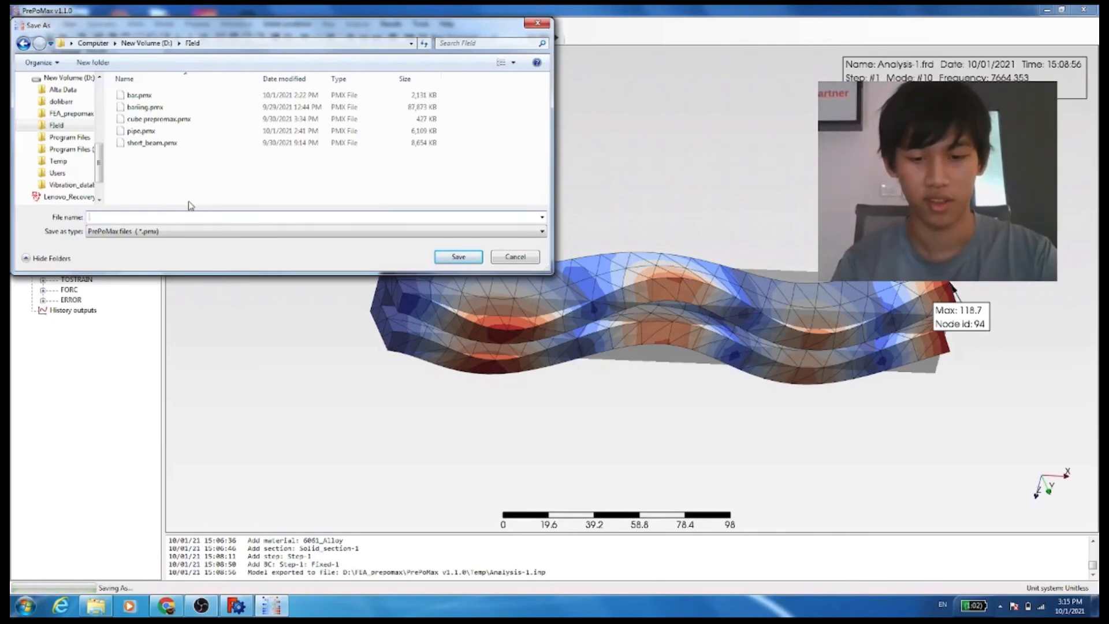
type("complex")
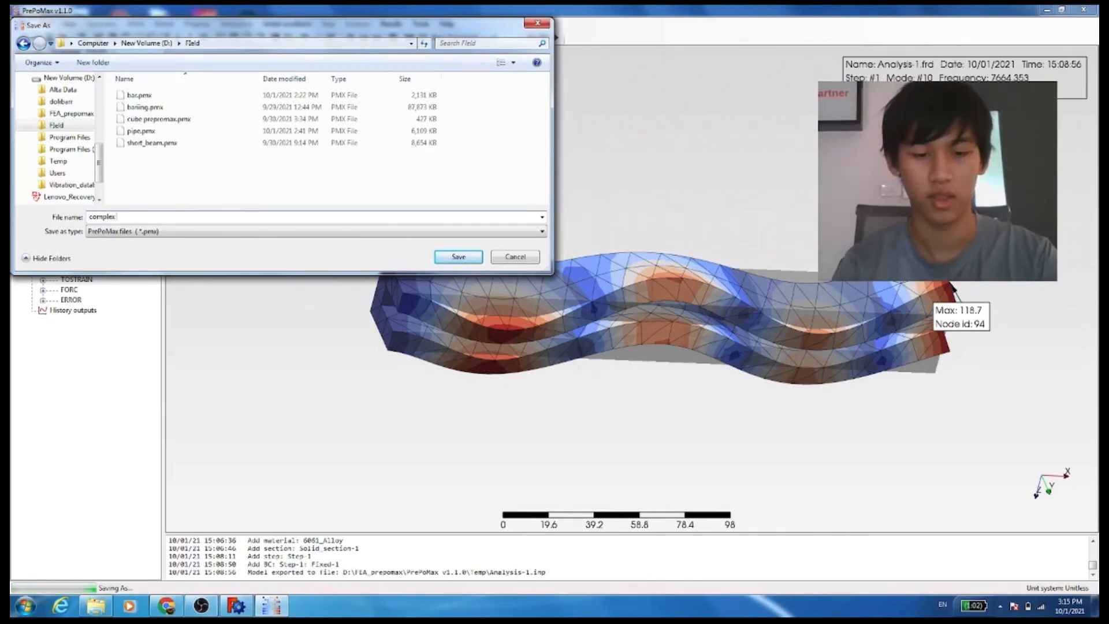
type(" beam")
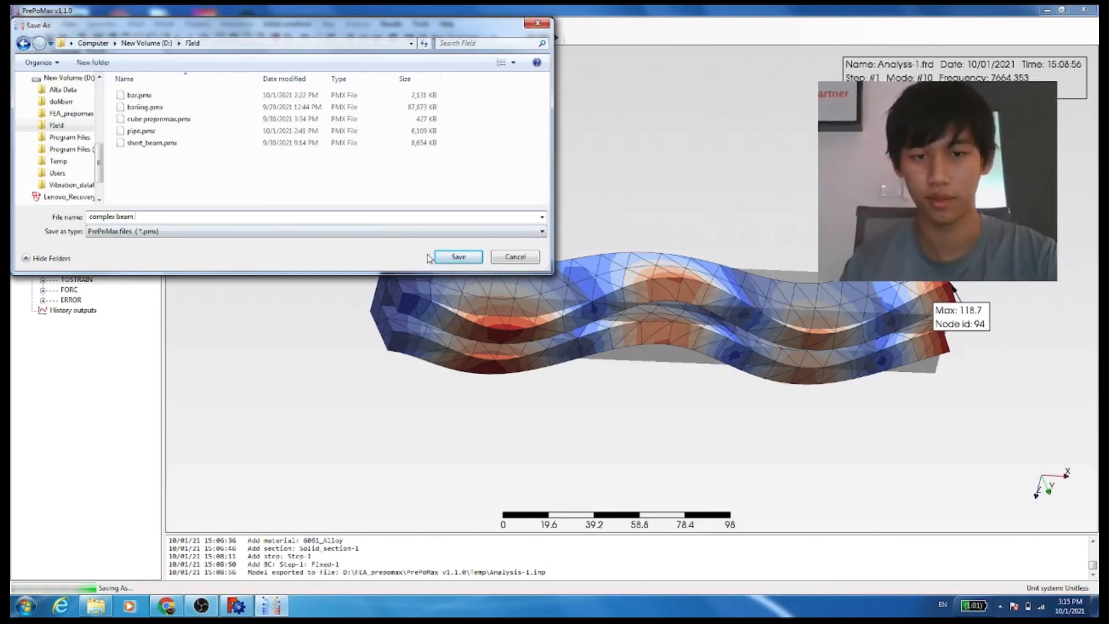
left_click(457, 258)
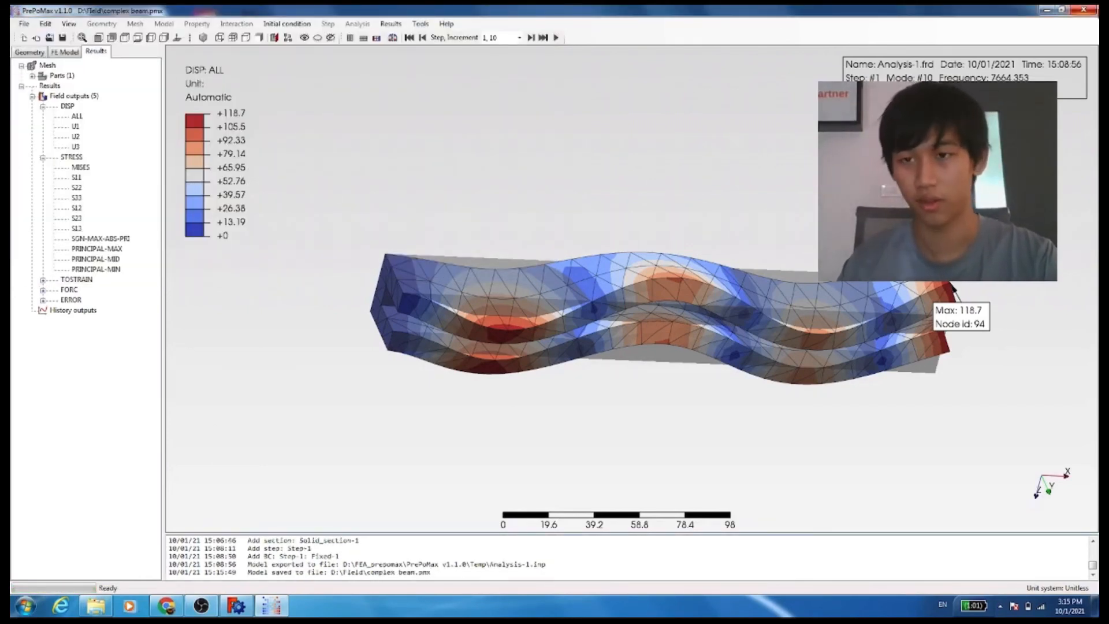
left_click(201, 605)
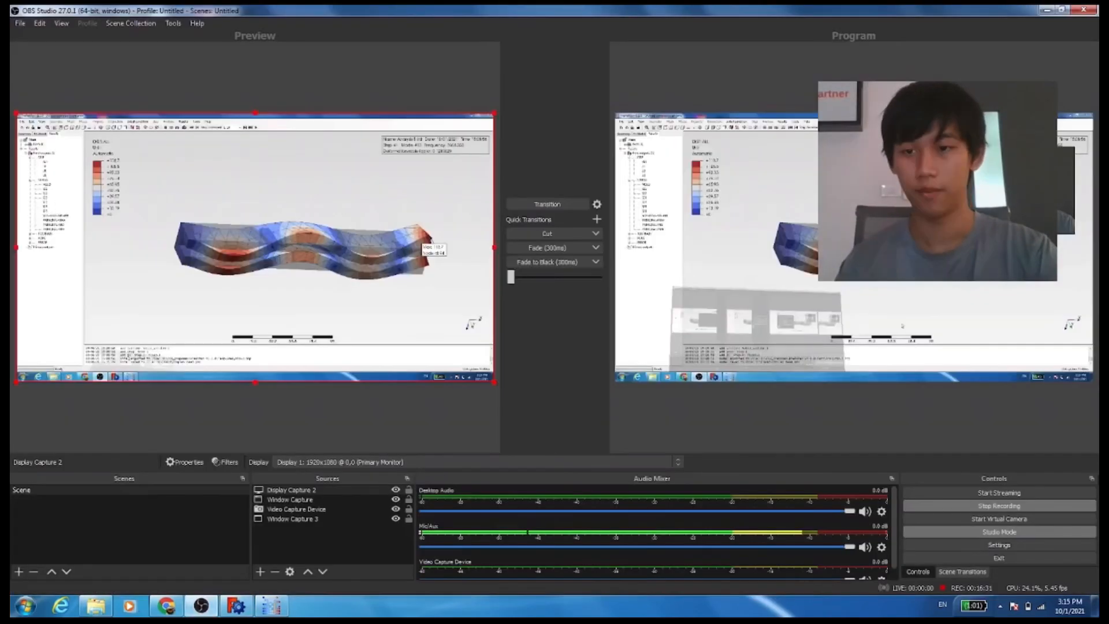